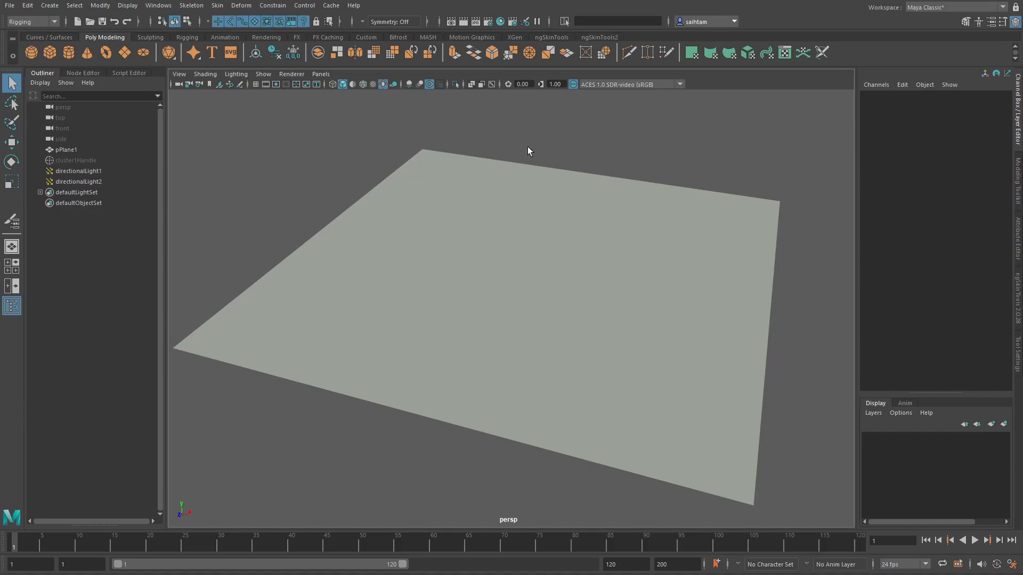
- Examine the plane's cluster1 deformer by varying its envelope, and check the transform values of the cluster handle
{"action": "left_click", "coordinate": [540, 168]}
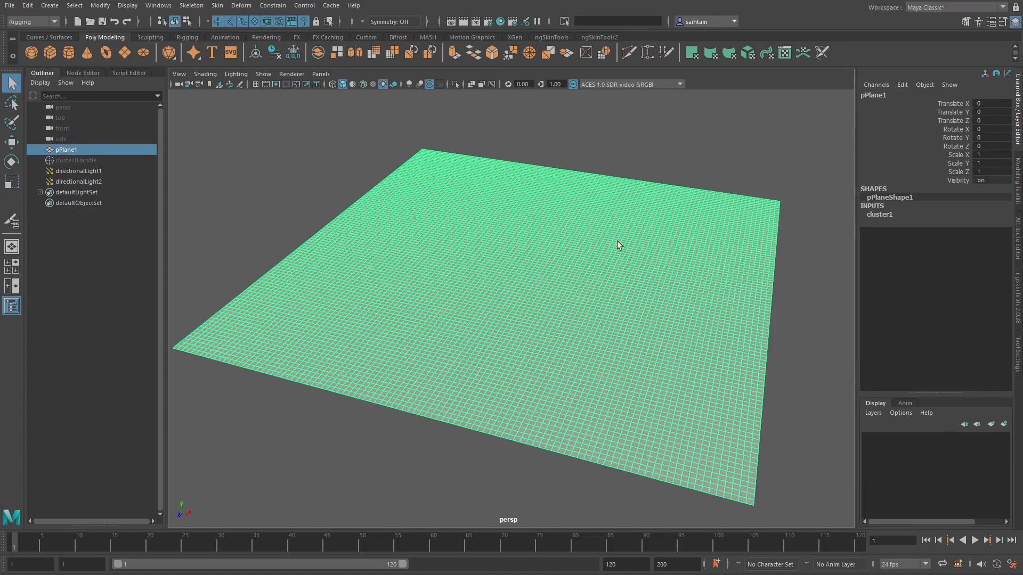
{"action": "left_click", "coordinate": [879, 215]}
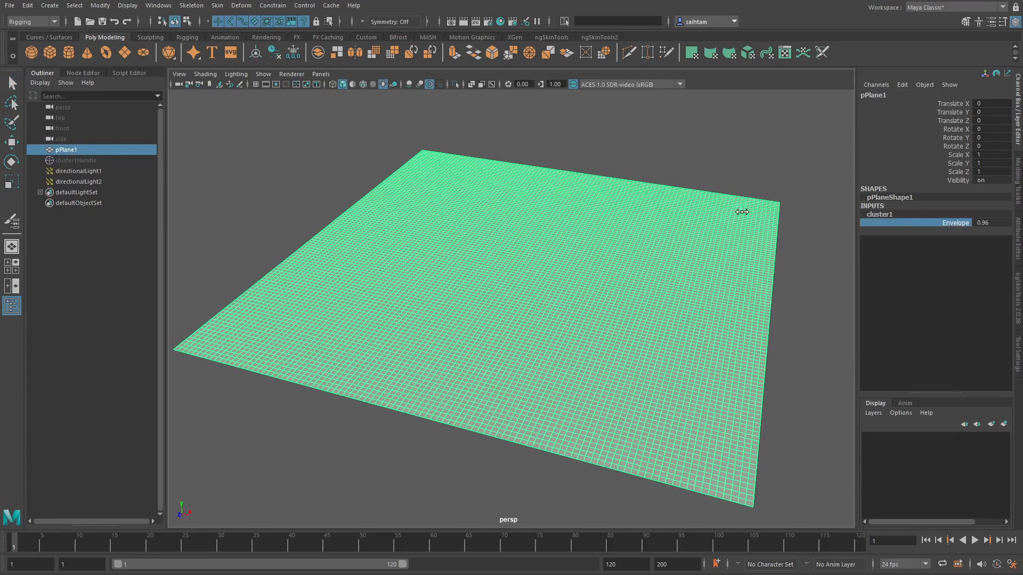
{"action": "left_click", "coordinate": [83, 162]}
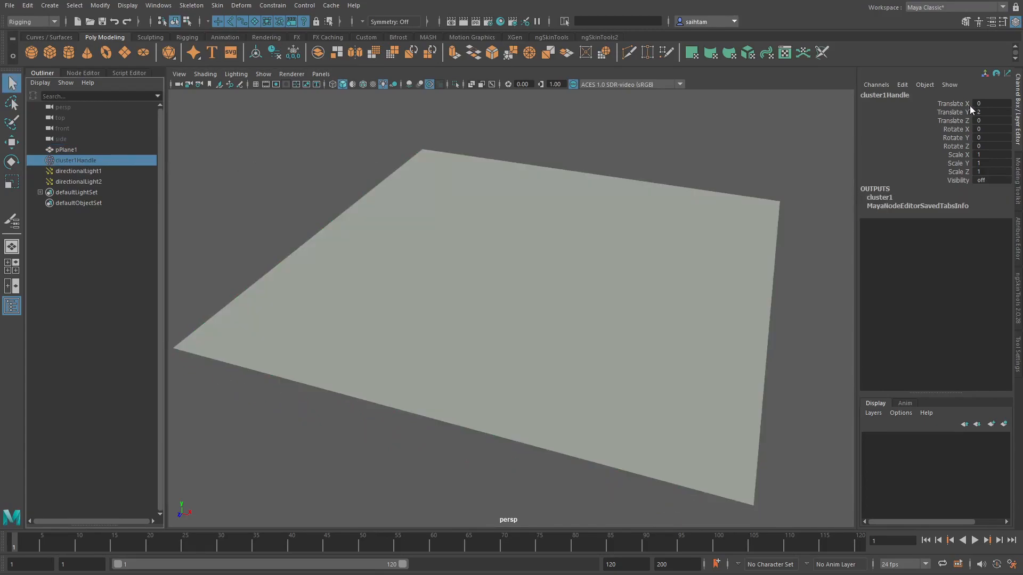
{"action": "left_click", "coordinate": [715, 132]}
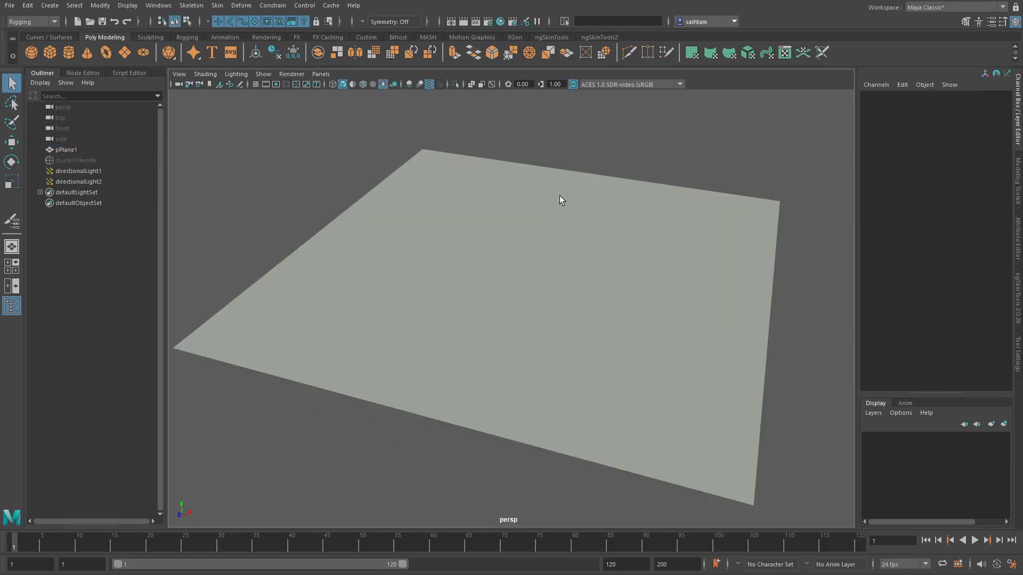
- Create a primitive falloff and assign it to the plane input of the cluster1 deformer
{"action": "left_click", "coordinate": [97, 162]}
{"action": "key", "text": "ctrl+a"}
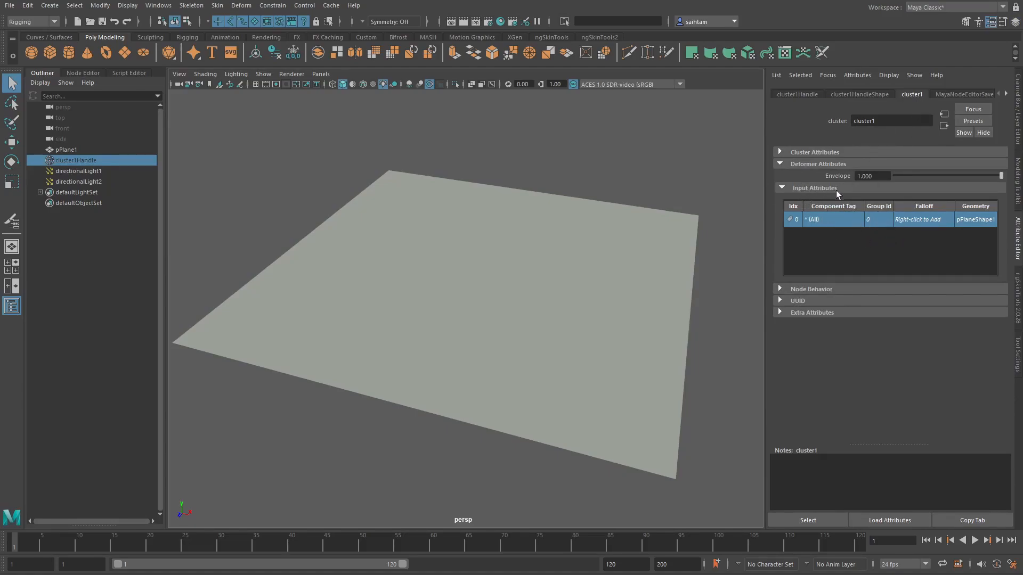
{"action": "right_click", "coordinate": [906, 219]}
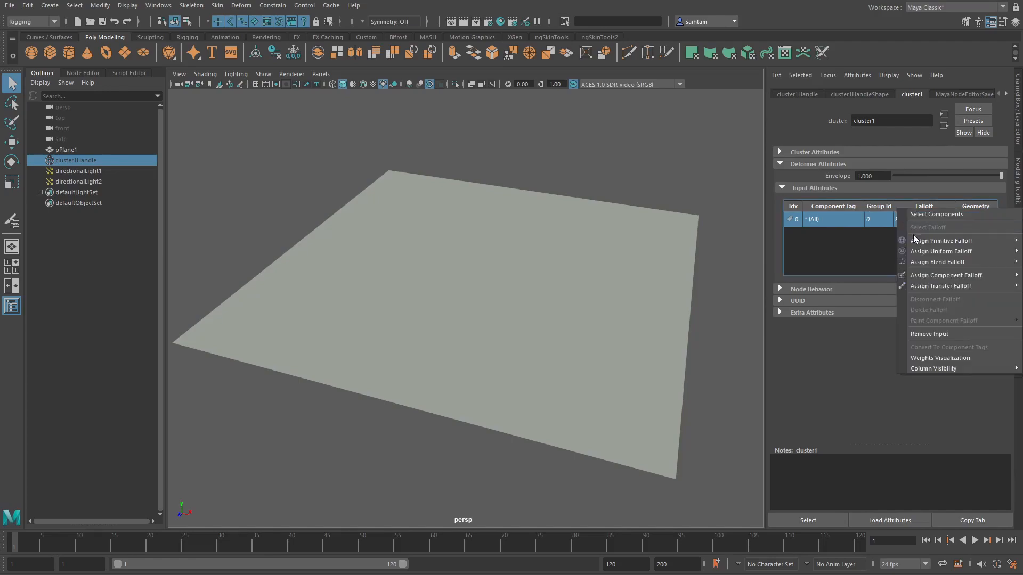
{"action": "mouse_move", "coordinate": [921, 242]}
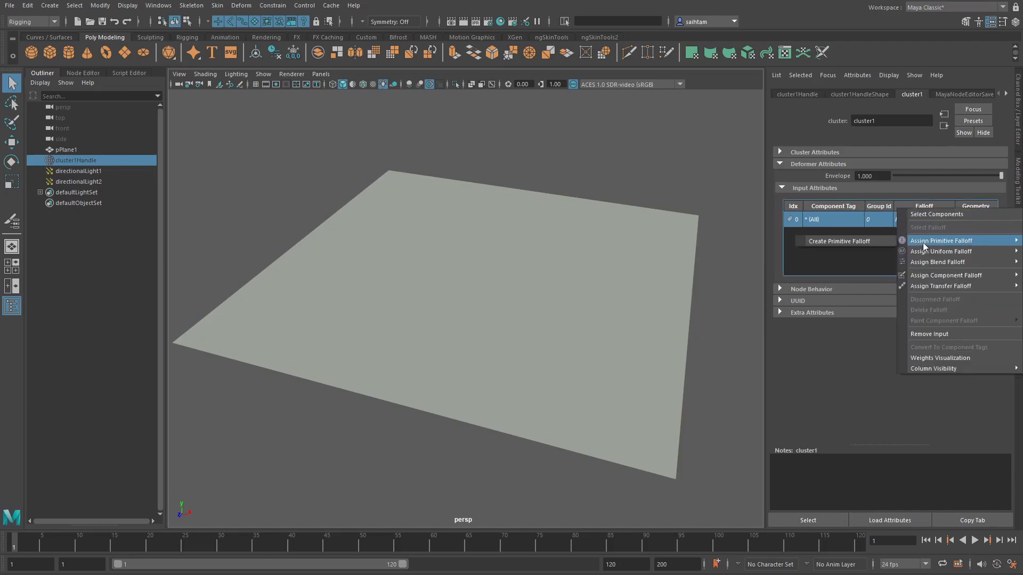
{"action": "left_click", "coordinate": [869, 241]}
- Reposition the primitive falloff to about -0.297, 0, 0.727, scale it to about 1.371, 6.093, 6.093 and rotate it about -76.5 degrees in Y
{"action": "left_click", "coordinate": [95, 195]}
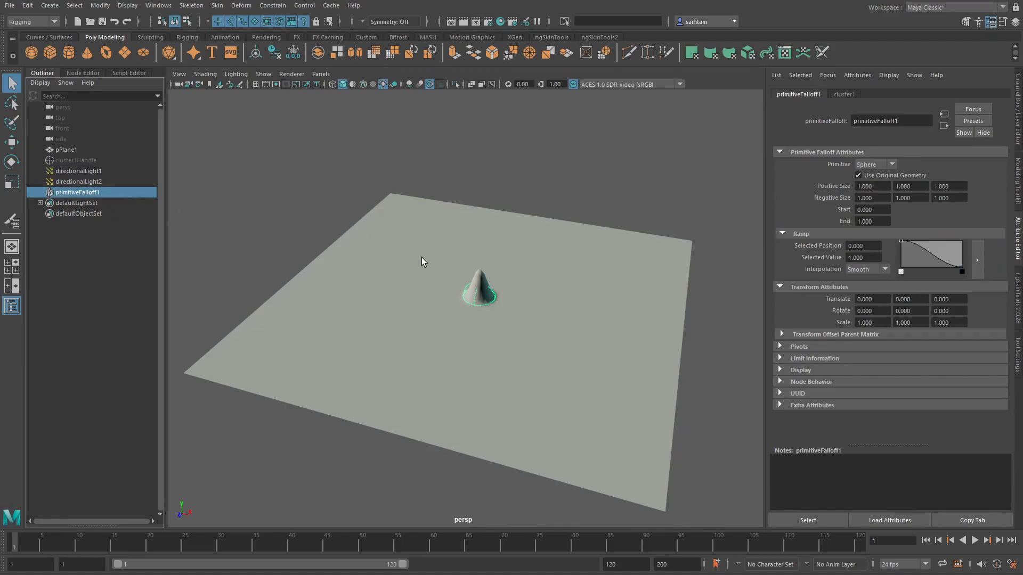
{"action": "key", "text": "w"}
{"action": "mouse_move", "coordinate": [491, 334]}
{"action": "left_mouse_down"}
{"action": "mouse_move", "coordinate": [487, 343]}
{"action": "mouse_move", "coordinate": [444, 342]}
{"action": "mouse_move", "coordinate": [555, 313]}
{"action": "mouse_move", "coordinate": [469, 325]}
{"action": "mouse_move", "coordinate": [432, 319]}
{"action": "mouse_move", "coordinate": [521, 348]}
{"action": "mouse_move", "coordinate": [493, 330]}
{"action": "mouse_move", "coordinate": [406, 317]}
{"action": "mouse_move", "coordinate": [502, 290]}
{"action": "mouse_move", "coordinate": [466, 262]}
{"action": "mouse_move", "coordinate": [465, 350]}
{"action": "mouse_move", "coordinate": [489, 318]}
{"action": "left_mouse_up"}
{"action": "key", "text": "r"}
{"action": "key", "text": "w"}
{"action": "key", "text": "e"}
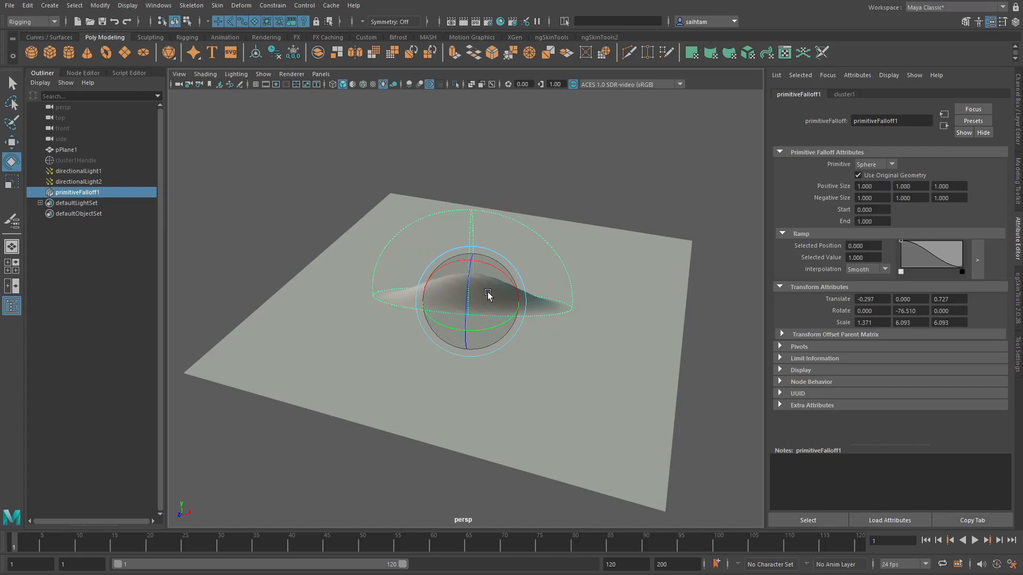
- Replace the primitive falloff on cluster1's plane input with a new uniform falloff
{"action": "left_click", "coordinate": [846, 94]}
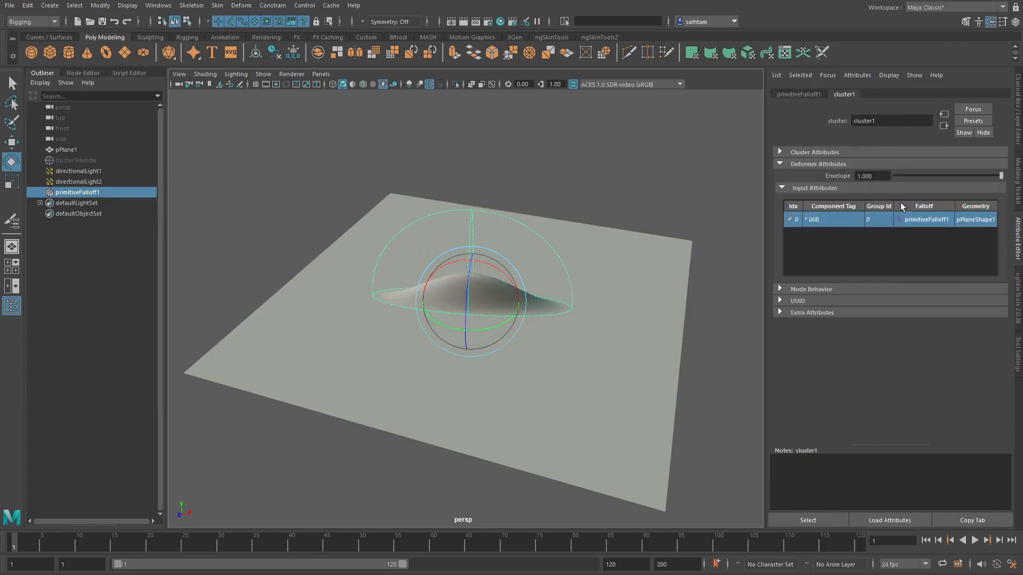
{"action": "right_click", "coordinate": [908, 216]}
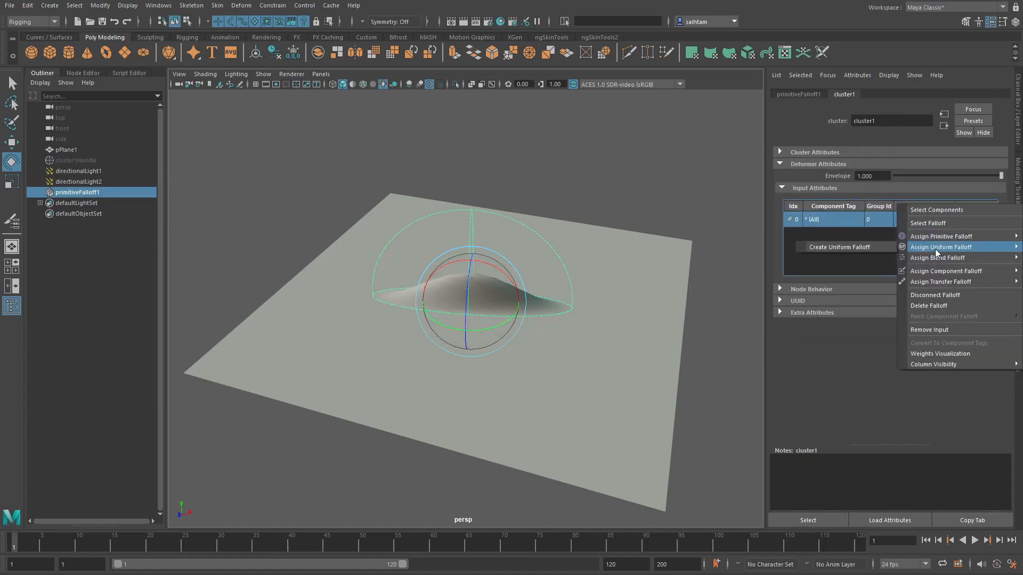
{"action": "left_click", "coordinate": [847, 247]}
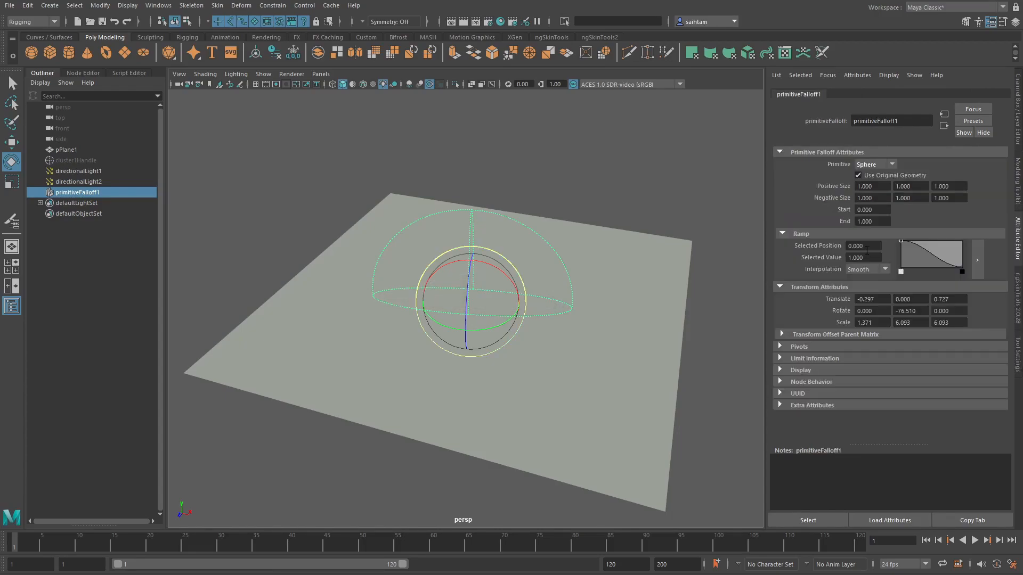
{"action": "right_click_drag", "start_coordinate": [573, 230], "coordinate": [598, 235], "text": "alt"}
{"action": "left_click_drag", "start_coordinate": [598, 235], "coordinate": [570, 225], "text": "alt"}
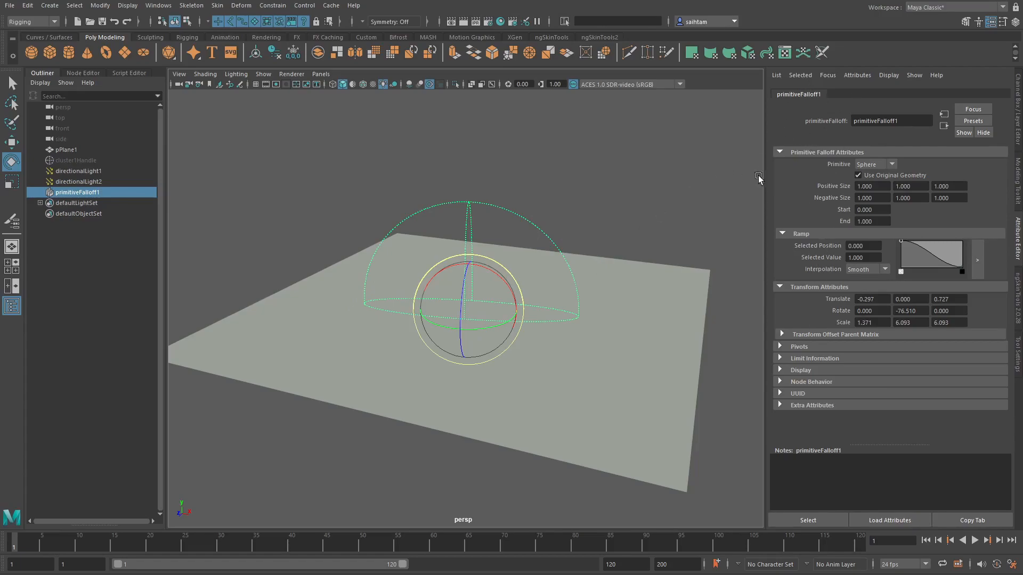
- Select the uniform falloff assigned to cluster1 and set its uniform weight to 1
{"action": "left_click", "coordinate": [110, 160]}
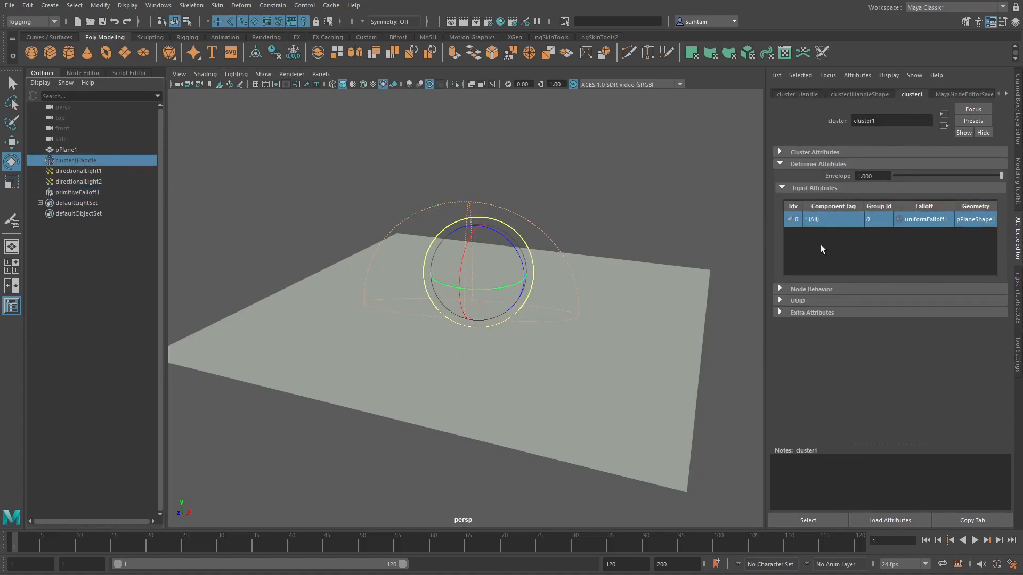
{"action": "right_click", "coordinate": [918, 220]}
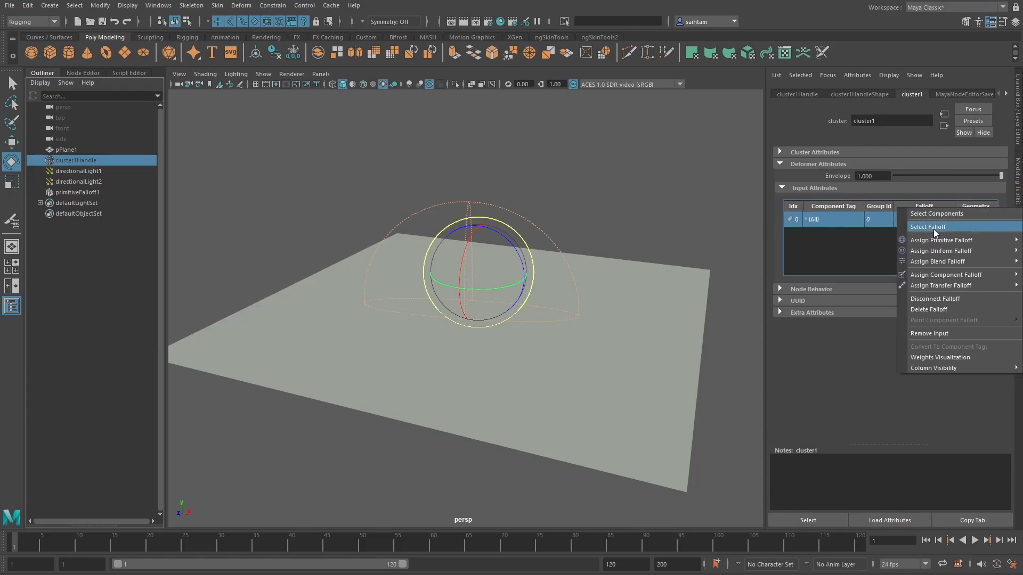
{"action": "left_click", "coordinate": [933, 229]}
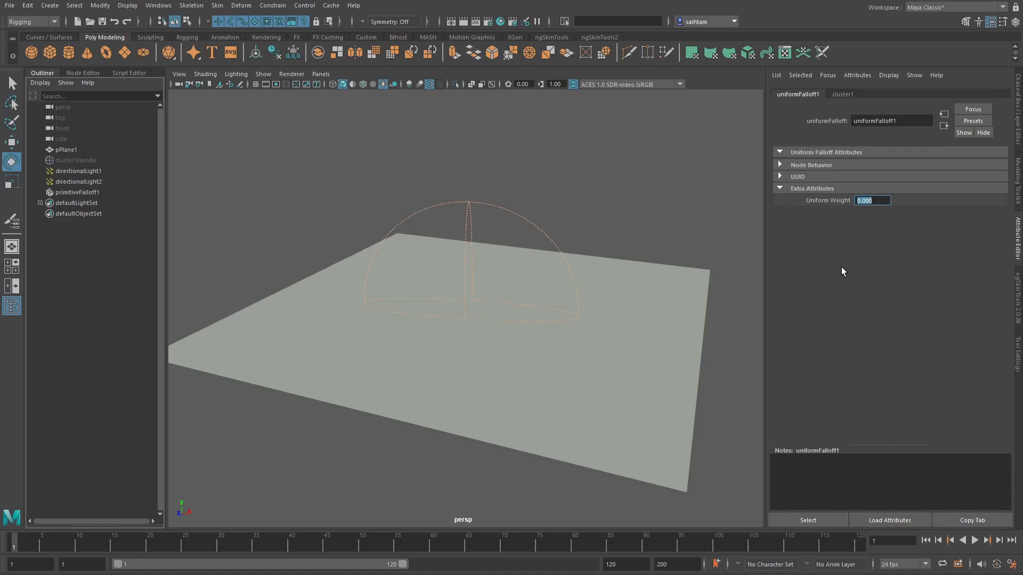
{"action": "mouse_move", "coordinate": [872, 199]}
{"action": "left_mouse_down", "text": "ctrl"}
{"action": "mouse_move", "coordinate": [1001, 201]}
{"action": "mouse_move", "coordinate": [648, 212]}
{"action": "mouse_move", "coordinate": [1001, 205]}
{"action": "mouse_move", "coordinate": [833, 208]}
{"action": "mouse_move", "coordinate": [934, 217]}
{"action": "mouse_move", "coordinate": [882, 203]}
{"action": "left_mouse_up", "text": "ctrl"}
{"action": "left_click", "coordinate": [879, 201]}
{"action": "type", "text": "1"}
{"action": "key", "text": "Return"}
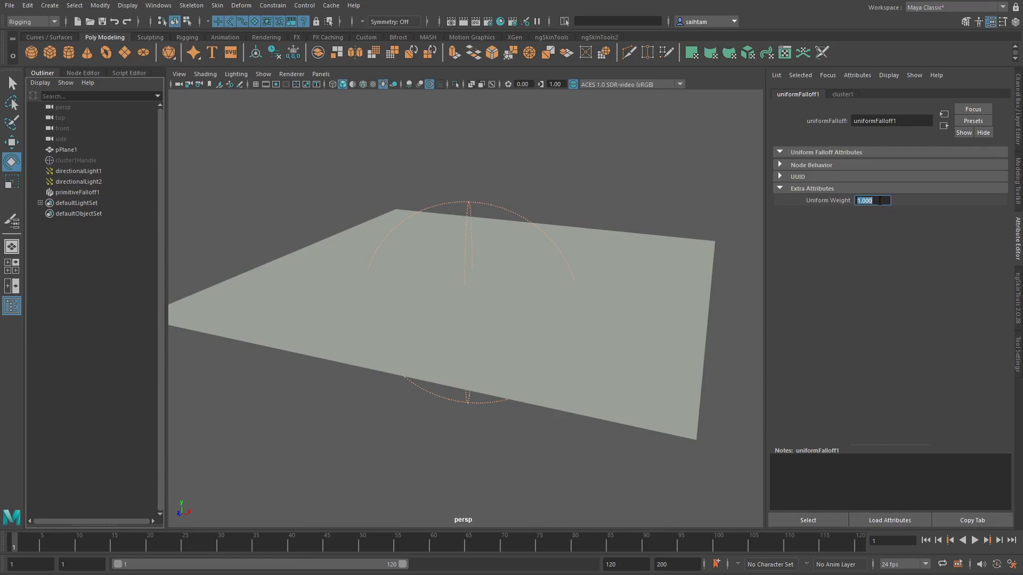
- Try a uniform weight of 0.89 and vary the value
{"action": "type", "text": "0.89"}
{"action": "key", "text": "Return"}
{"action": "left_click_drag", "start_coordinate": [875, 203], "coordinate": [882, 204], "text": "ctrl"}
- Replace the uniform falloff on cluster1's plane input with a new component falloff
{"action": "left_click", "coordinate": [91, 160]}
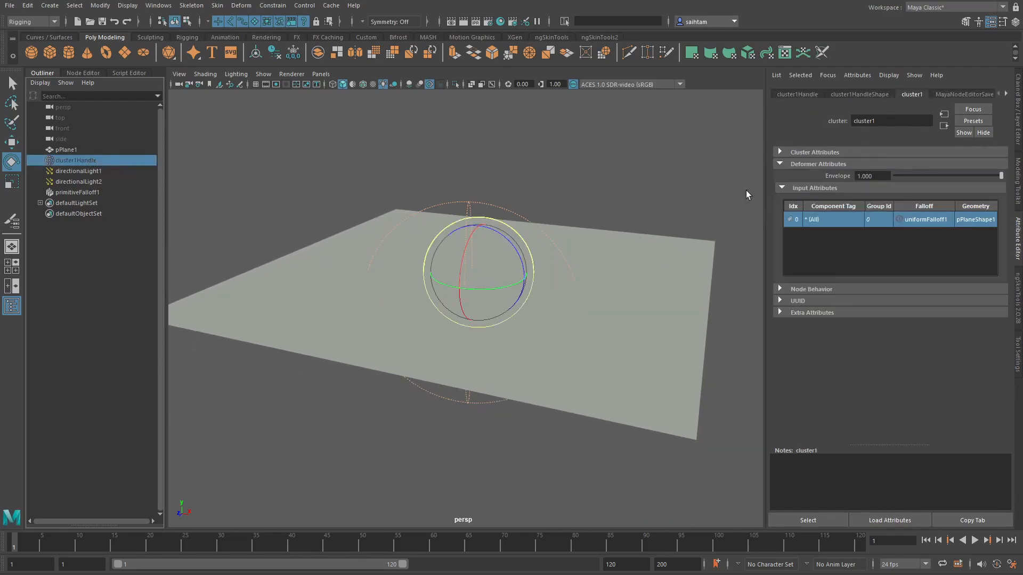
{"action": "right_click", "coordinate": [906, 218]}
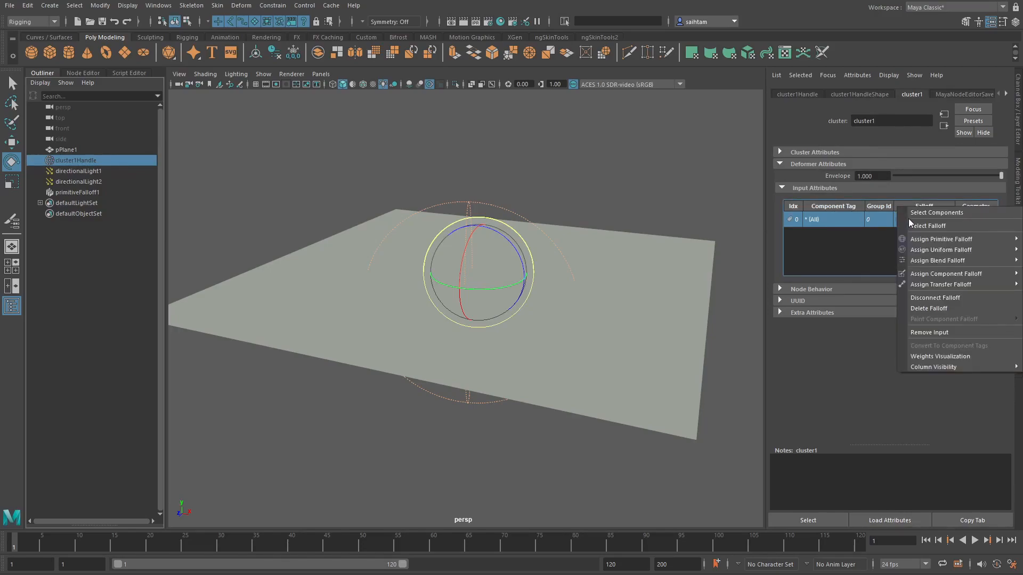
{"action": "mouse_move", "coordinate": [947, 263]}
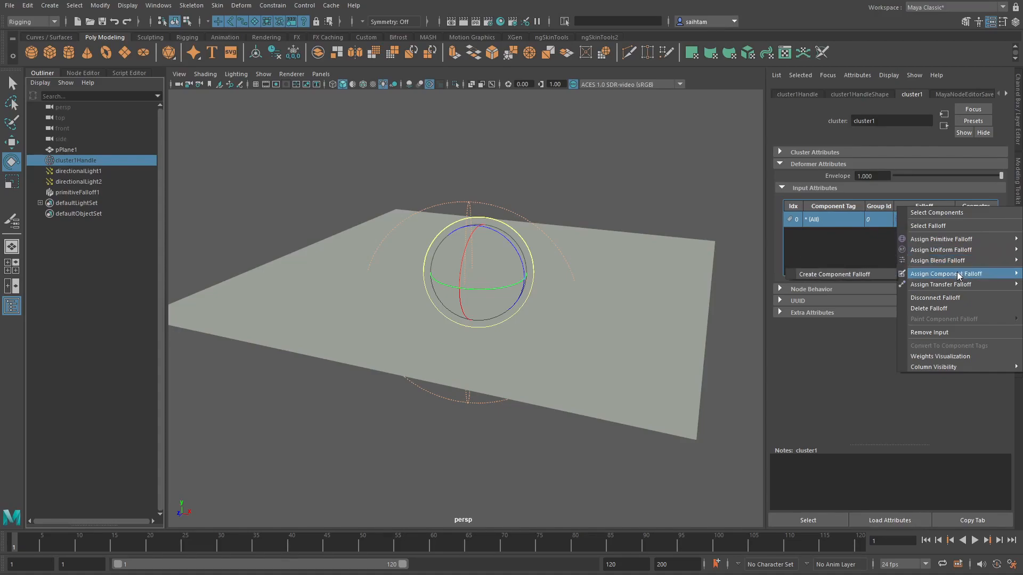
{"action": "left_click", "coordinate": [863, 274]}
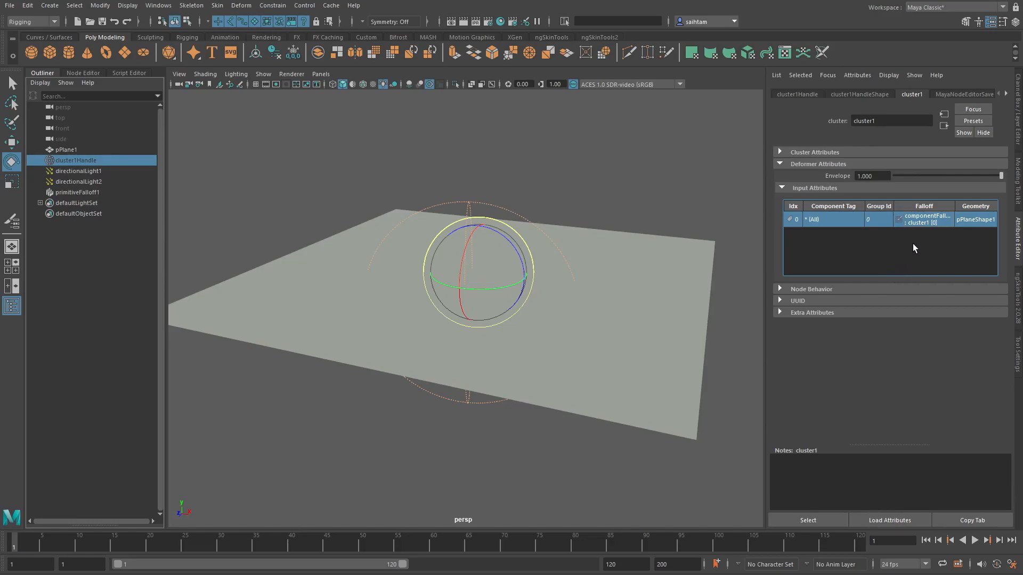
{"action": "left_click_drag", "start_coordinate": [553, 160], "coordinate": [573, 177], "text": "alt"}
{"action": "key", "text": "ctrl+h"}
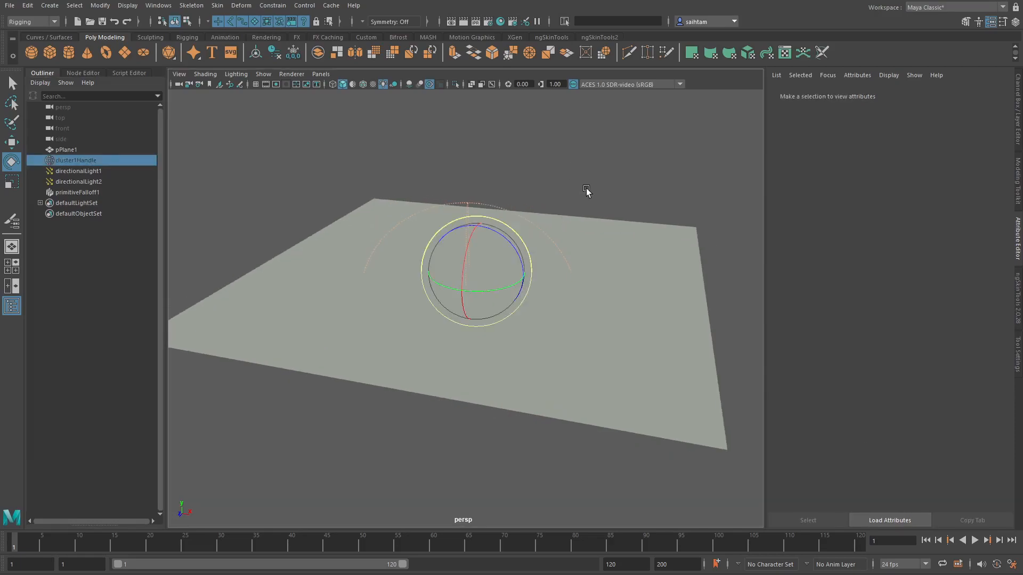
{"action": "key", "text": "ctrl+z"}
- Select the component falloff assigned to cluster1 and examine its layer and default weight
{"action": "right_click", "coordinate": [912, 222]}
{"action": "left_click", "coordinate": [897, 223]}
{"action": "right_click", "coordinate": [911, 222]}
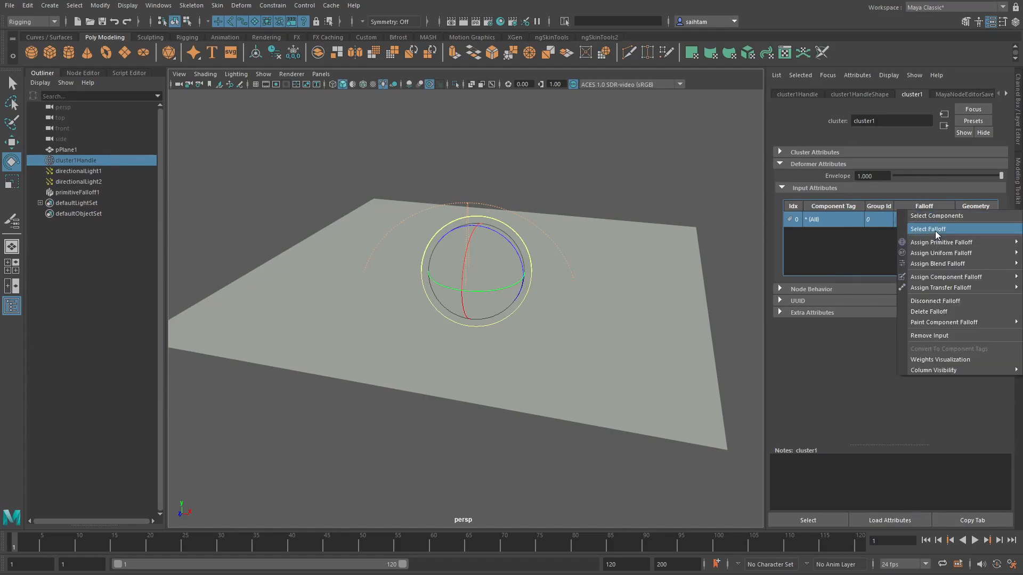
{"action": "left_click", "coordinate": [935, 230]}
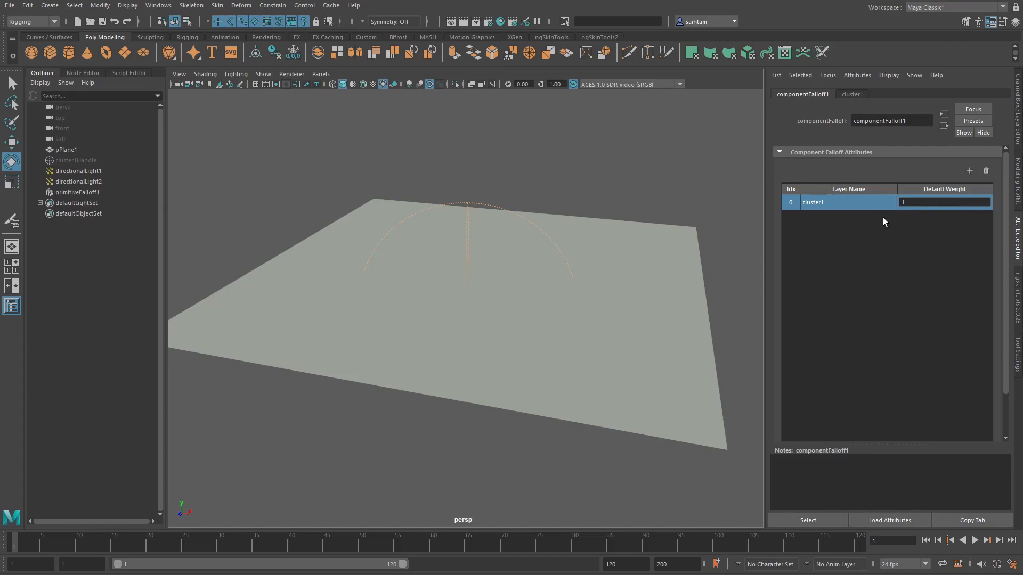
- Activate painting of cluster1's component falloff layer on the plane and show the paint tool's settings
{"action": "left_click", "coordinate": [851, 94]}
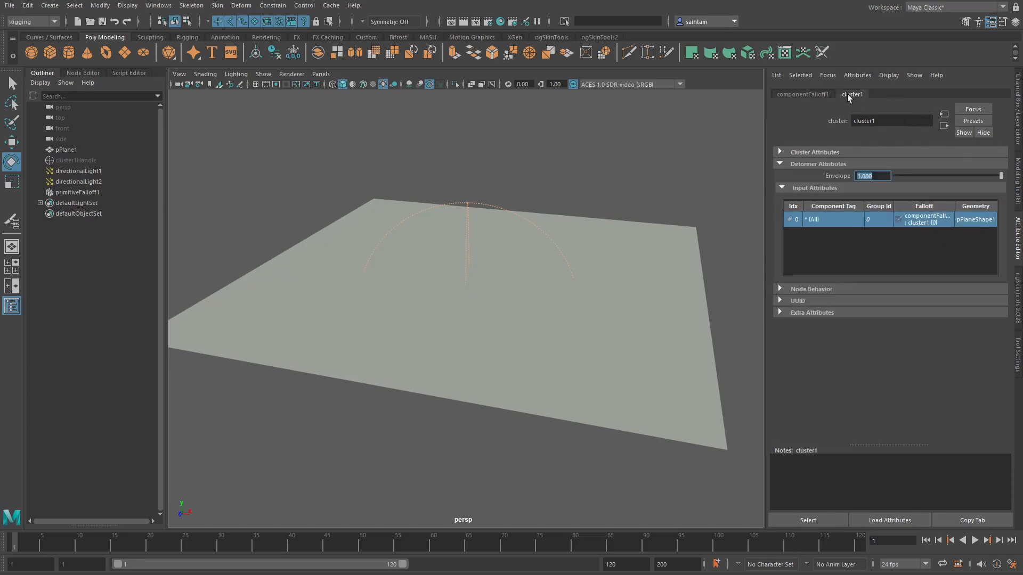
{"action": "right_click", "coordinate": [915, 219]}
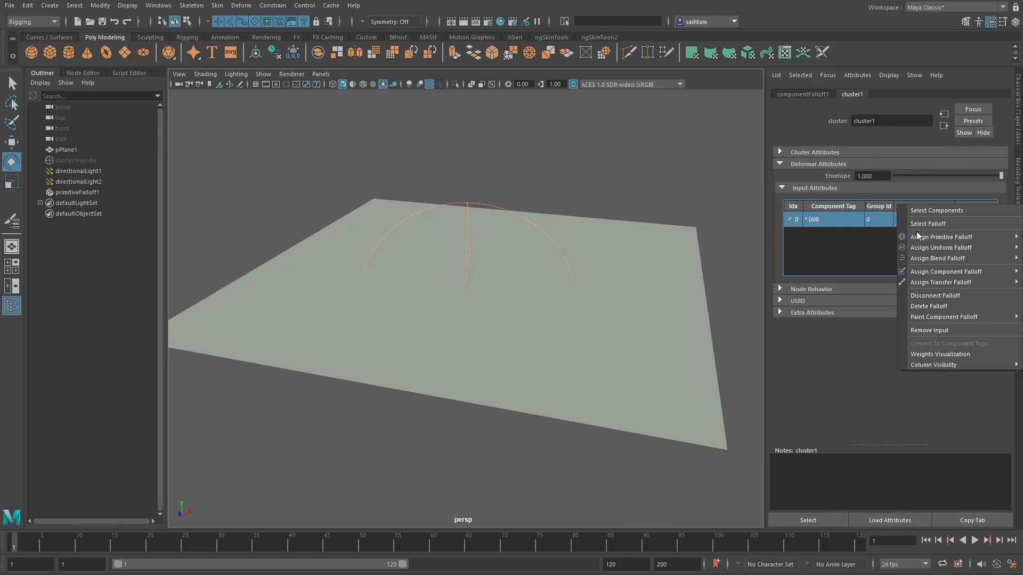
{"action": "mouse_move", "coordinate": [949, 321]}
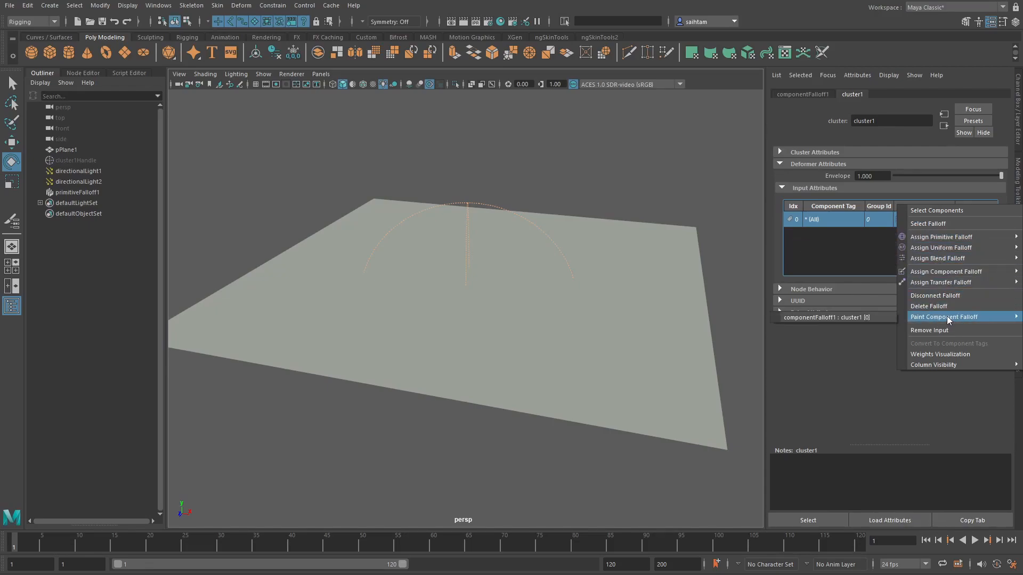
{"action": "left_click", "coordinate": [845, 318]}
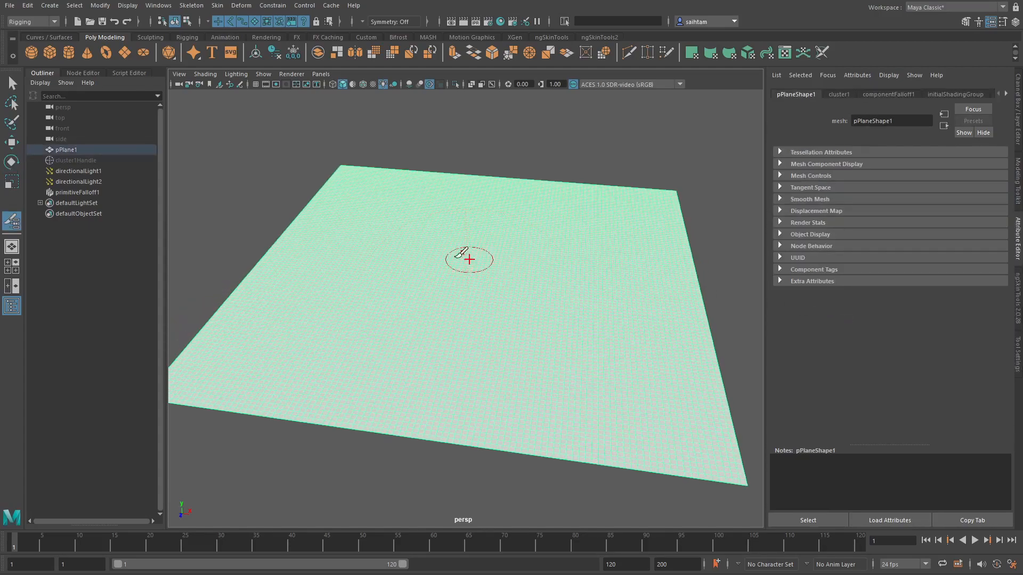
{"action": "double_click", "coordinate": [11, 220]}
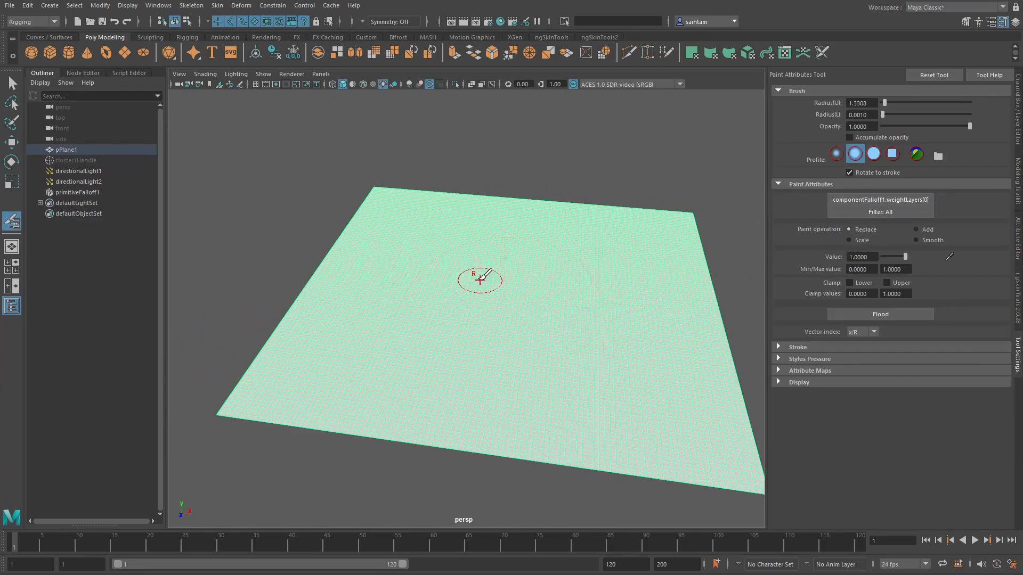
- Enlarge the brush radius to about 3.26 and paint freehand falloff strokes across the plane
{"action": "left_click_drag", "start_coordinate": [480, 279], "coordinate": [480, 283], "text": "alt"}
{"action": "mouse_move", "coordinate": [452, 244]}
{"action": "left_mouse_down"}
{"action": "mouse_move", "coordinate": [403, 270]}
{"action": "mouse_move", "coordinate": [415, 343]}
{"action": "mouse_move", "coordinate": [624, 341]}
{"action": "mouse_move", "coordinate": [518, 243]}
{"action": "left_mouse_up"}
{"action": "left_click_drag", "start_coordinate": [441, 212], "coordinate": [415, 211]}
{"action": "key", "text": "b"}
{"action": "mouse_move", "coordinate": [437, 266]}
{"action": "left_mouse_down"}
{"action": "mouse_move", "coordinate": [451, 268]}
{"action": "mouse_move", "coordinate": [412, 312]}
{"action": "left_mouse_up"}
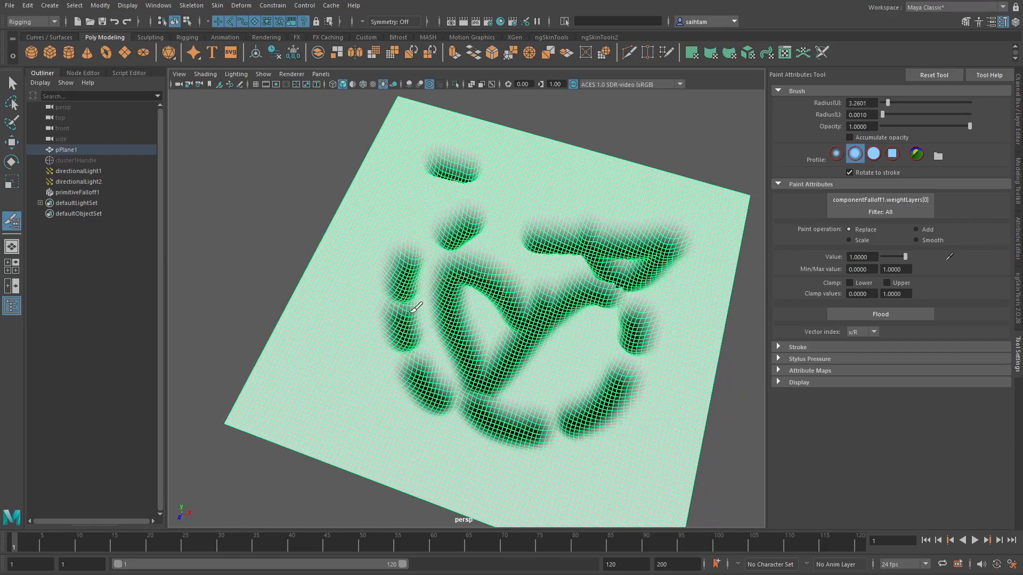
- Exit component falloff painting and open the plane's cluster1 weights in the Paint Attributes tool for inspection
{"action": "mouse_move", "coordinate": [559, 321]}
{"action": "left_mouse_down", "text": "alt"}
{"action": "mouse_move", "coordinate": [538, 267]}
{"action": "mouse_move", "coordinate": [448, 256]}
{"action": "mouse_move", "coordinate": [555, 208]}
{"action": "mouse_move", "coordinate": [555, 240]}
{"action": "left_mouse_up", "text": "alt"}
{"action": "key", "text": "w"}
{"action": "left_click", "coordinate": [555, 241]}
{"action": "mouse_move", "coordinate": [544, 241]}
{"action": "right_mouse_down"}
{"action": "mouse_move", "coordinate": [521, 325]}
{"action": "mouse_move", "coordinate": [556, 415]}
{"action": "mouse_move", "coordinate": [545, 424]}
{"action": "mouse_move", "coordinate": [597, 422]}
{"action": "mouse_move", "coordinate": [641, 444]}
{"action": "mouse_move", "coordinate": [701, 442]}
{"action": "right_mouse_up"}
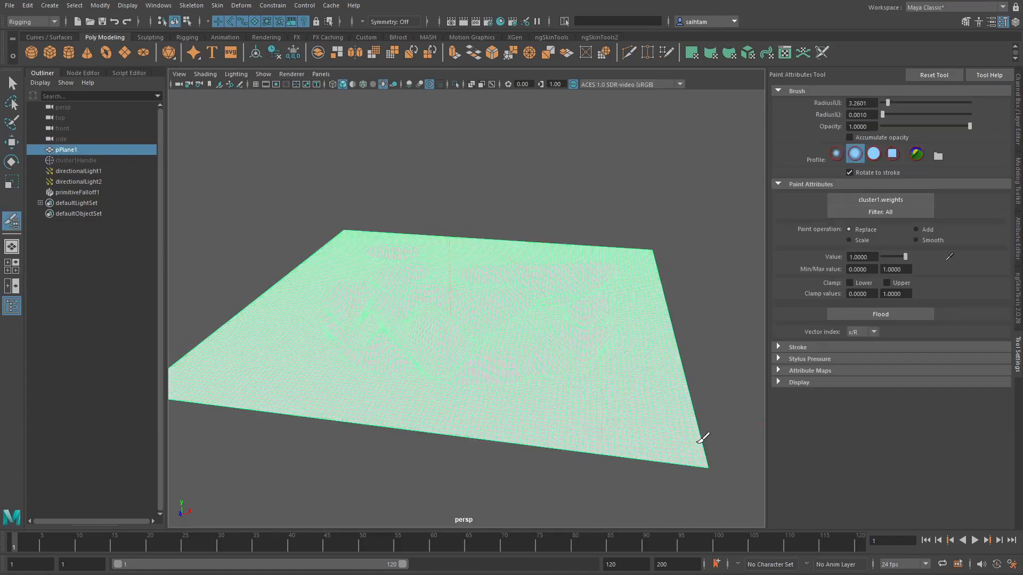
{"action": "left_click_drag", "start_coordinate": [530, 344], "coordinate": [458, 368], "text": "alt"}
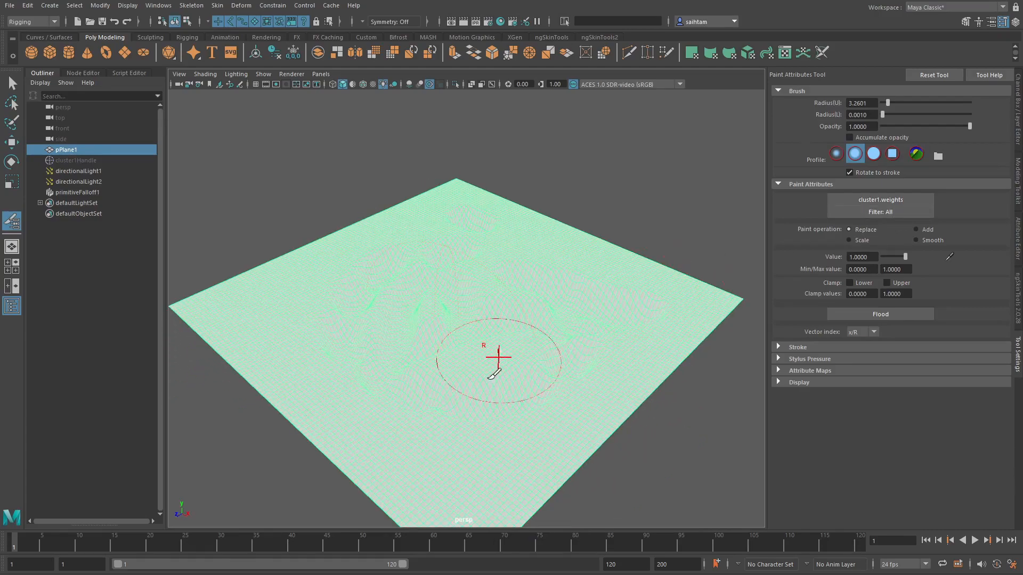
- Leave weight painting and examine the cluster handle's cluster1 input attributes and assigned falloff
{"action": "key", "text": "w"}
{"action": "left_click", "coordinate": [567, 199]}
{"action": "left_click_drag", "start_coordinate": [458, 230], "coordinate": [486, 233], "text": "alt"}
{"action": "left_click", "coordinate": [99, 160]}
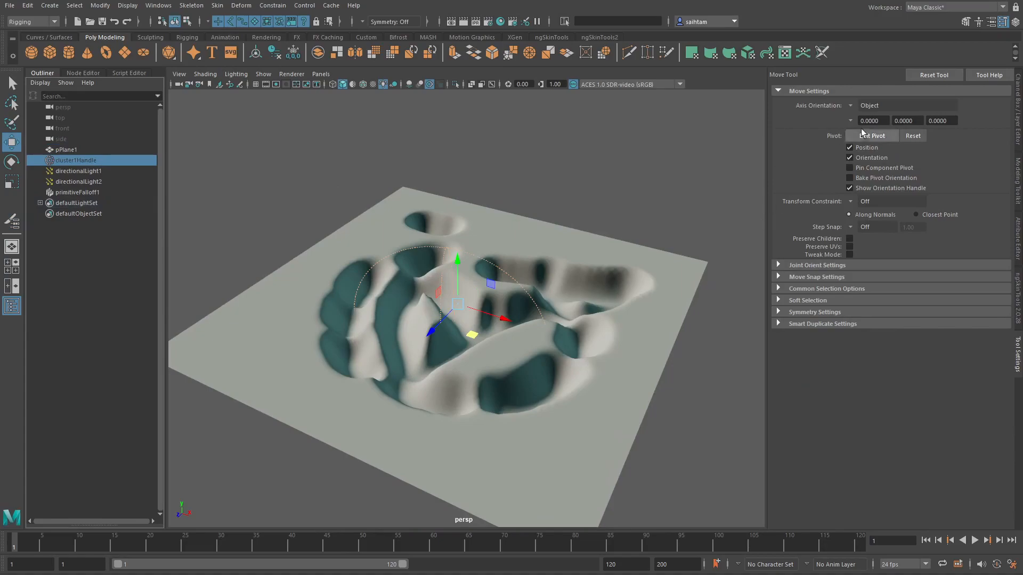
{"action": "key", "text": "ctrl+a"}
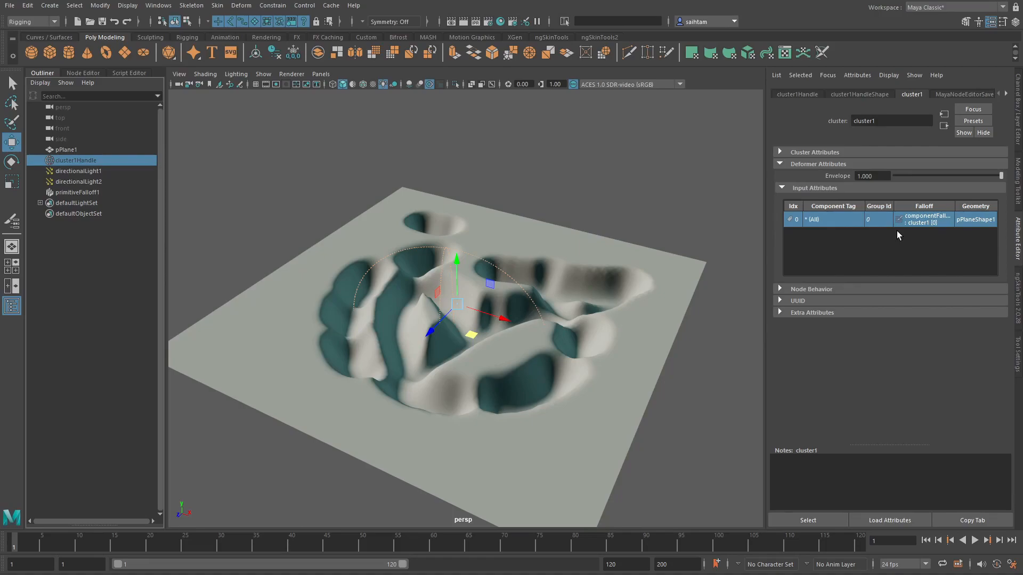
{"action": "left_click_drag", "start_coordinate": [608, 295], "coordinate": [625, 298], "text": "alt"}
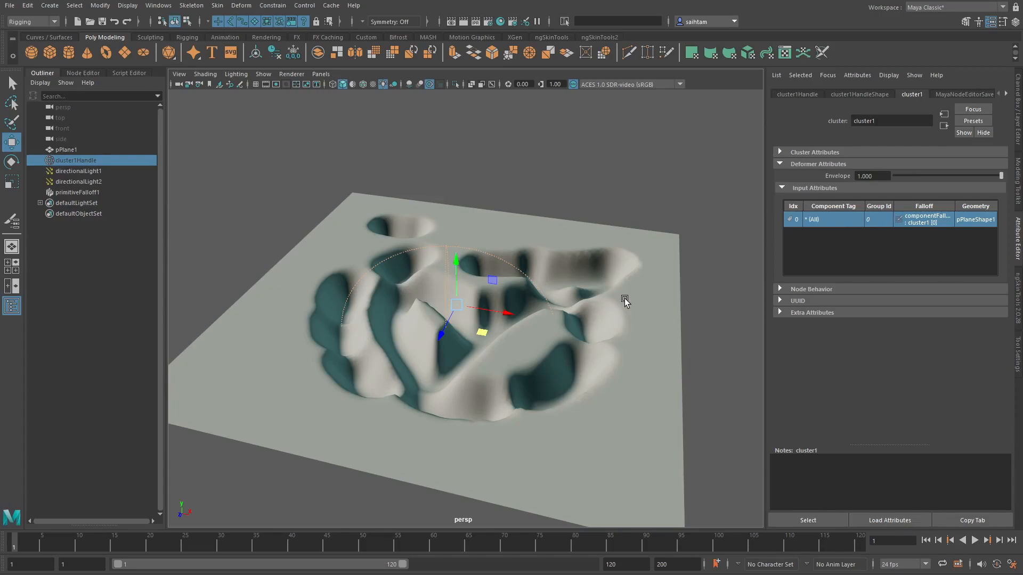
- Create a blend falloff on cluster1's input and open its attributes
{"action": "right_click", "coordinate": [919, 222]}
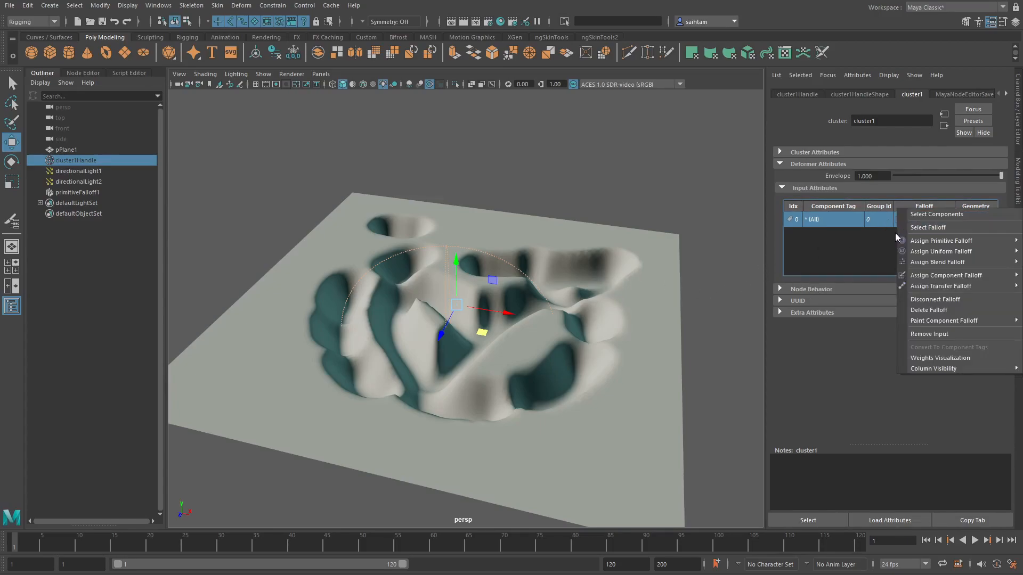
{"action": "mouse_move", "coordinate": [927, 265]}
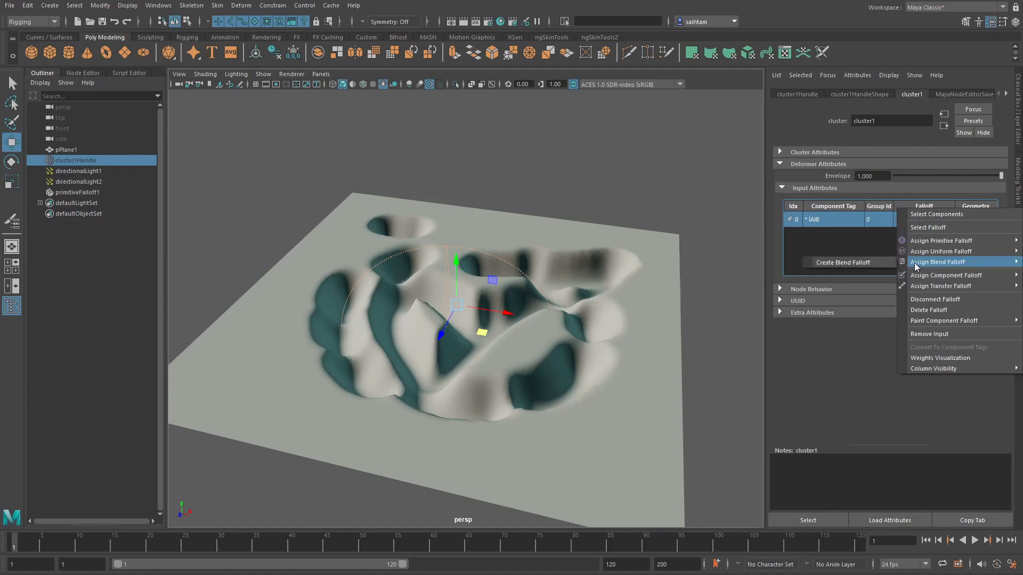
{"action": "left_click", "coordinate": [872, 263]}
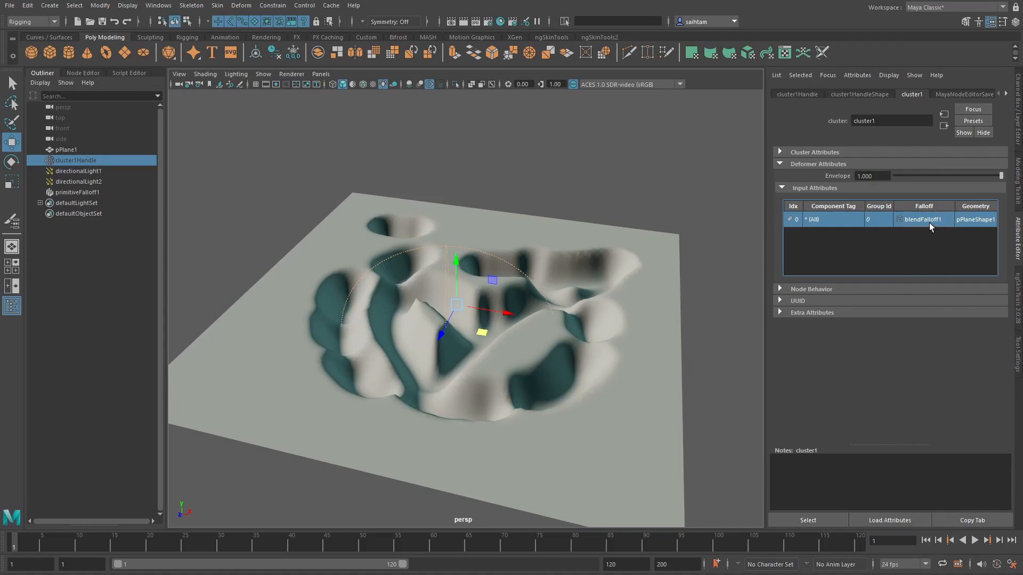
{"action": "right_click", "coordinate": [906, 219]}
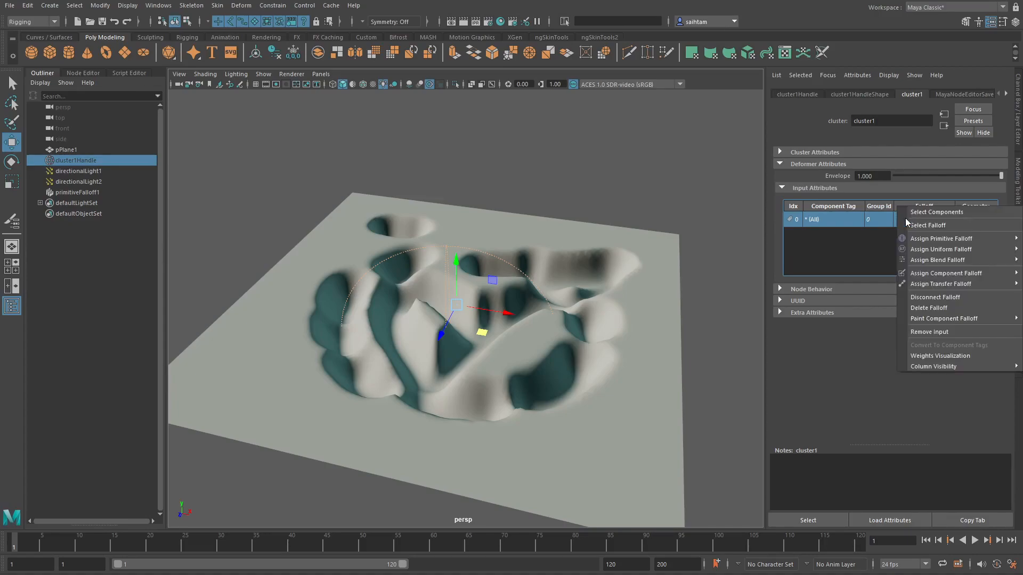
{"action": "left_click", "coordinate": [935, 226]}
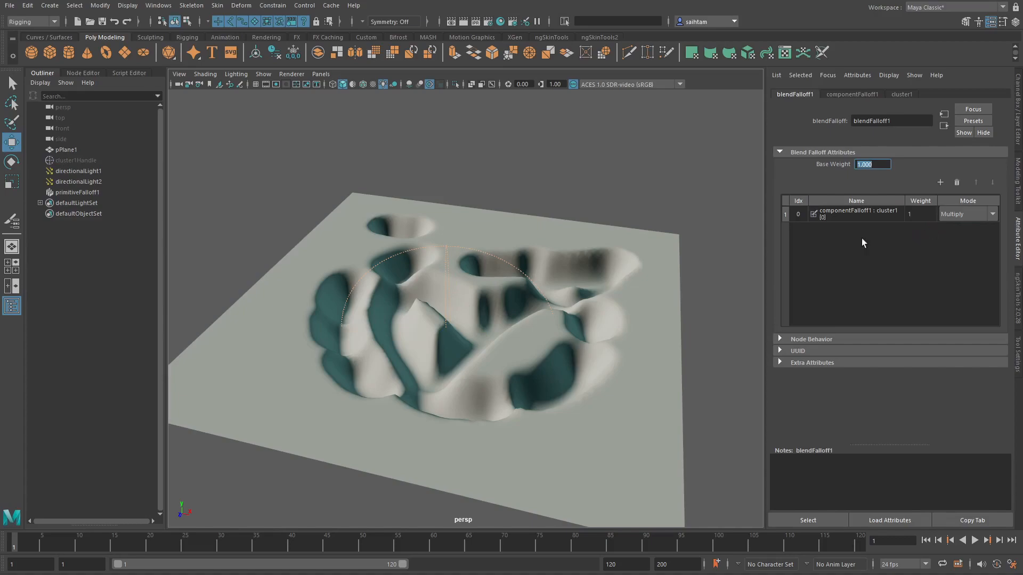
- Examine the blend falloff's base weight and the component falloff entry's name, weight and blend mode
{"action": "left_click", "coordinate": [889, 240]}
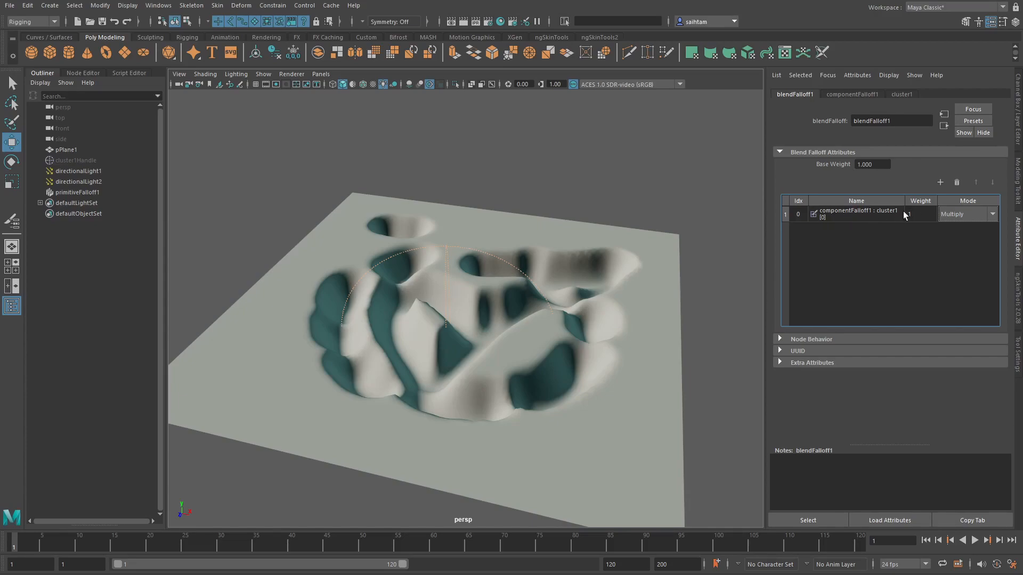
{"action": "double_click", "coordinate": [919, 213]}
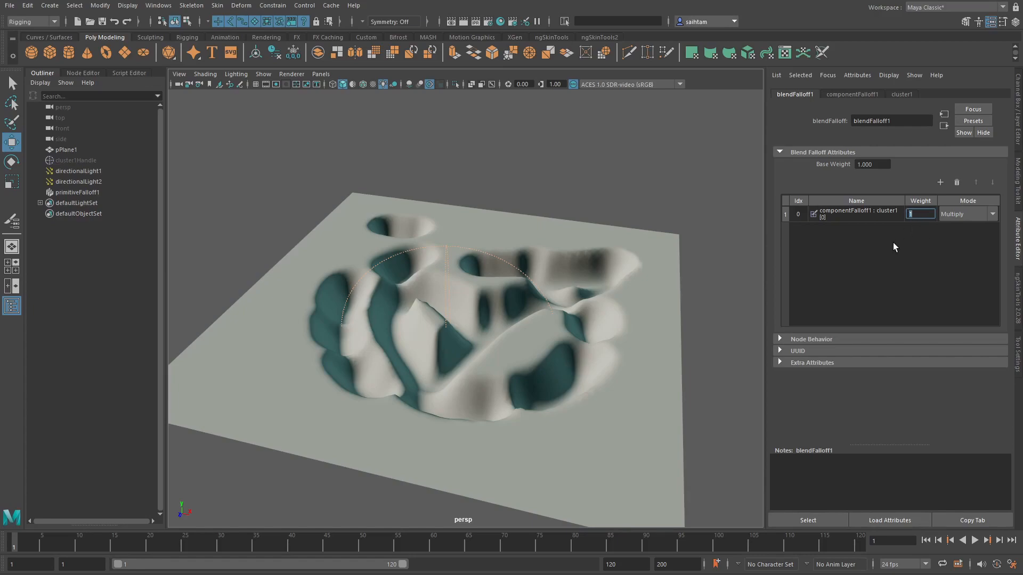
{"action": "left_click", "coordinate": [872, 165]}
{"action": "left_click", "coordinate": [944, 249]}
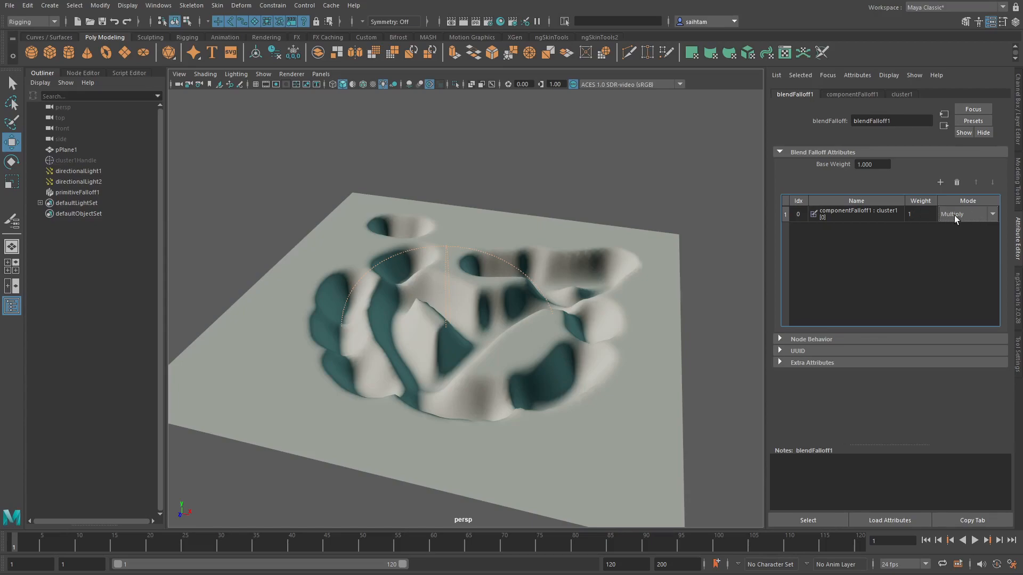
{"action": "left_click", "coordinate": [883, 216]}
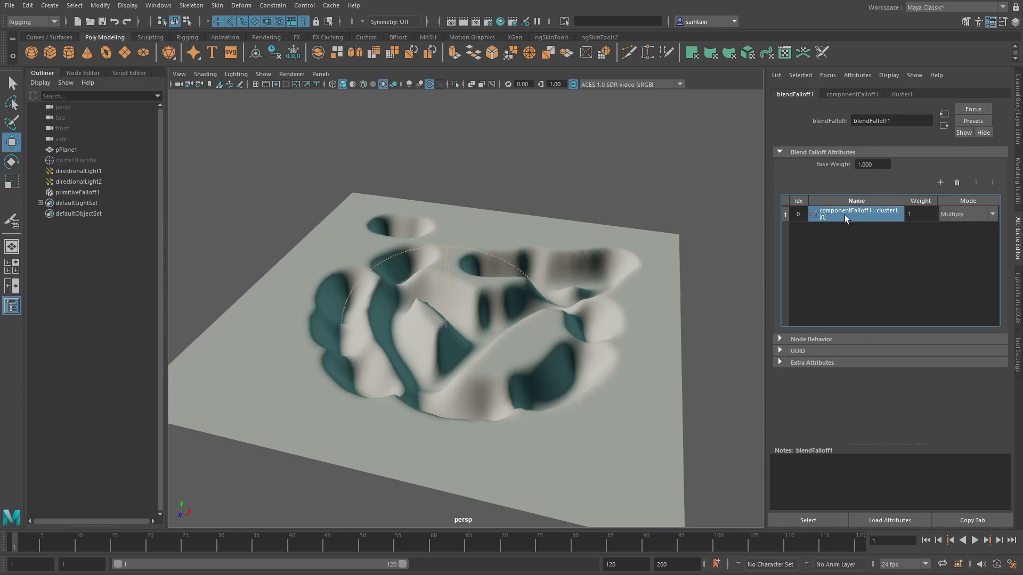
{"action": "left_click_drag", "start_coordinate": [507, 321], "coordinate": [518, 353], "text": "alt"}
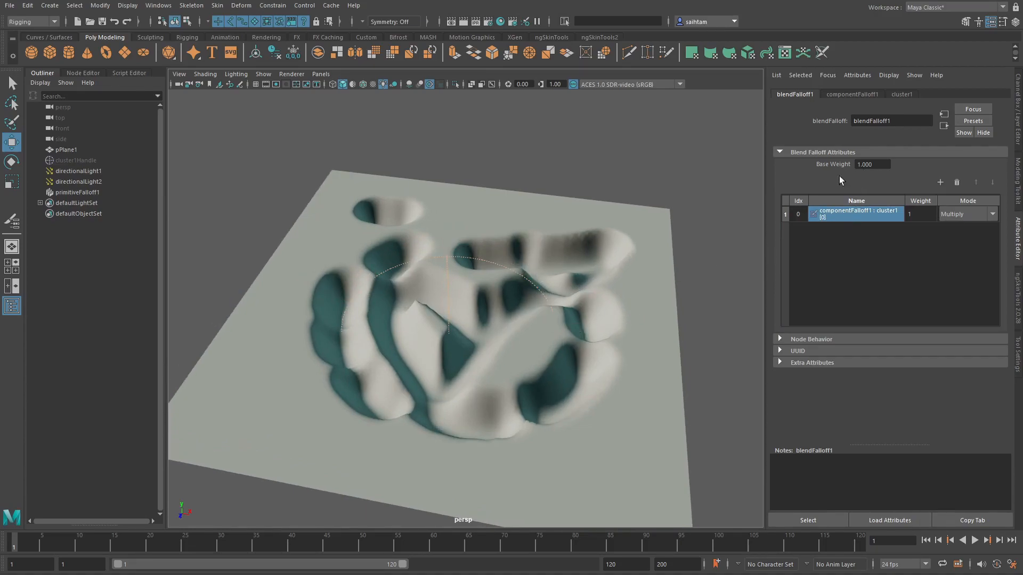
{"action": "scroll", "coordinate": [551, 343], "scroll_direction": "up", "scroll_amount": 10}
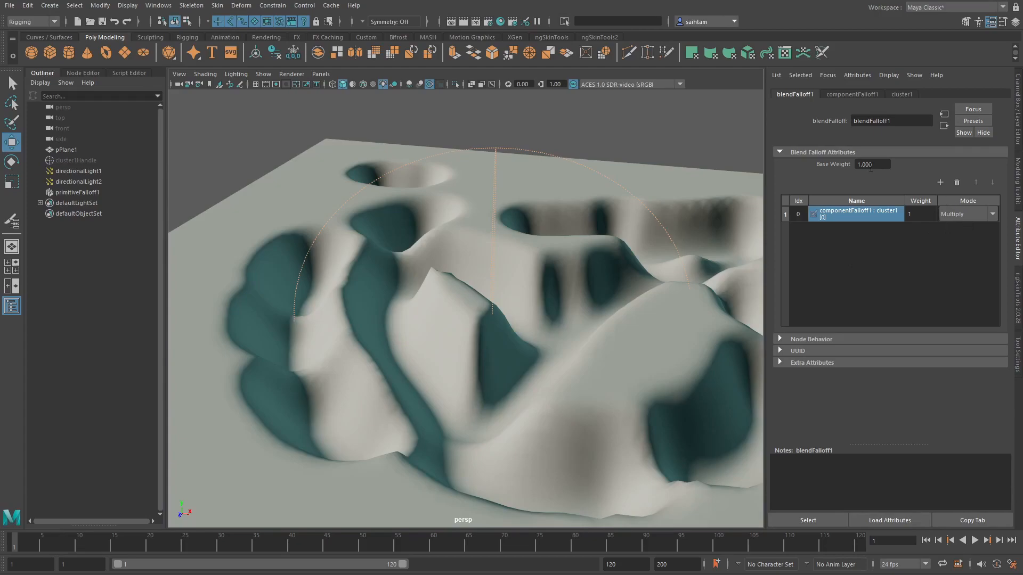
{"action": "scroll", "coordinate": [589, 287], "scroll_direction": "down", "scroll_amount": 5}
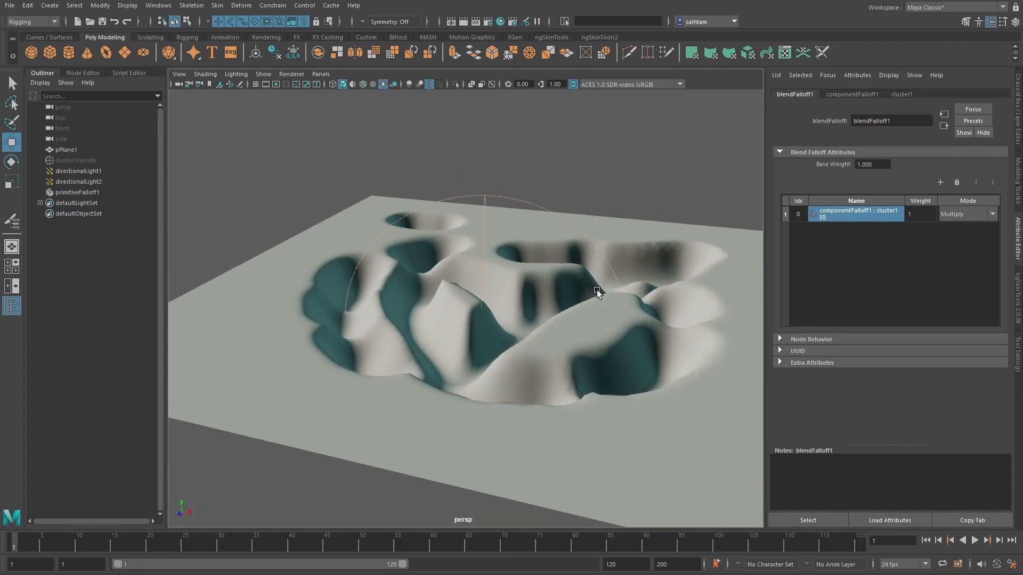
{"action": "left_click_drag", "start_coordinate": [596, 290], "coordinate": [623, 286], "text": "alt"}
- Try a base weight of 1.5 on the blend falloff and set it back to 1
{"action": "left_click_drag", "start_coordinate": [867, 171], "coordinate": [900, 192], "text": "ctrl"}
{"action": "left_click_drag", "start_coordinate": [592, 260], "coordinate": [541, 274], "text": "alt"}
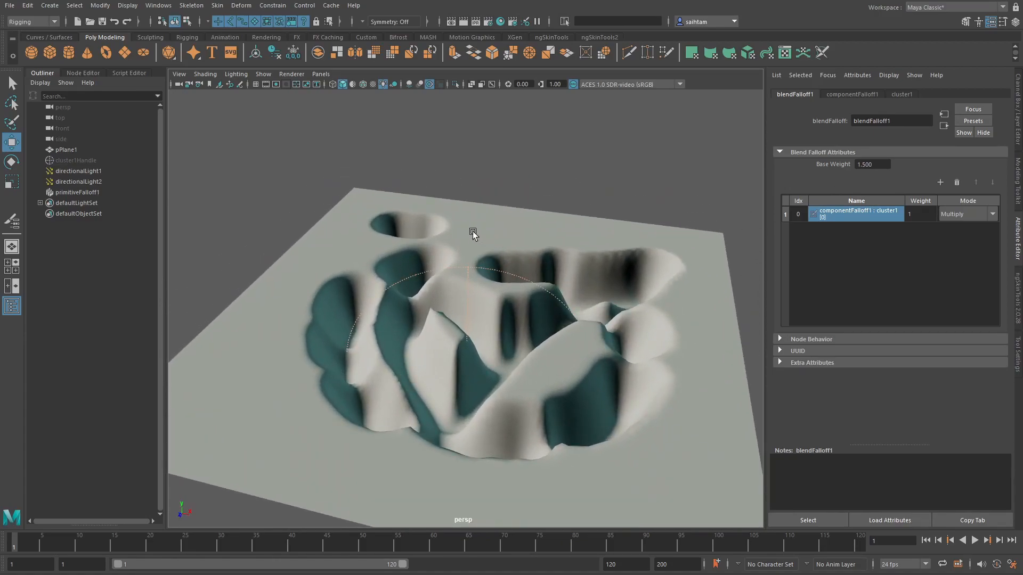
{"action": "left_click_drag", "start_coordinate": [369, 323], "coordinate": [501, 290], "text": "alt"}
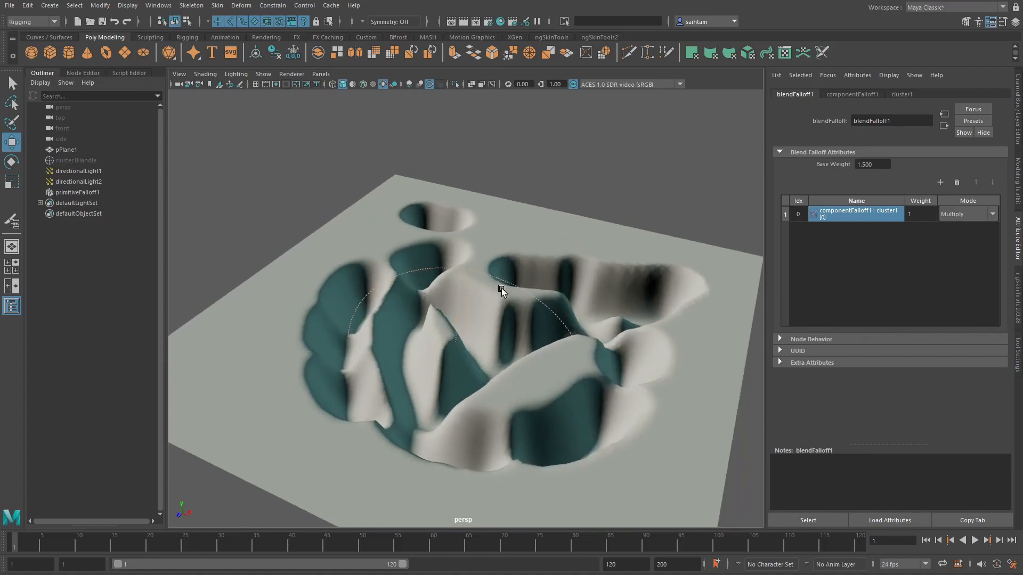
{"action": "mouse_move", "coordinate": [880, 165]}
{"action": "left_mouse_down", "text": "ctrl"}
{"action": "mouse_move", "coordinate": [798, 181]}
{"action": "mouse_move", "coordinate": [883, 166]}
{"action": "left_mouse_up", "text": "ctrl"}
{"action": "type", "text": "1"}
{"action": "key", "text": "Return"}
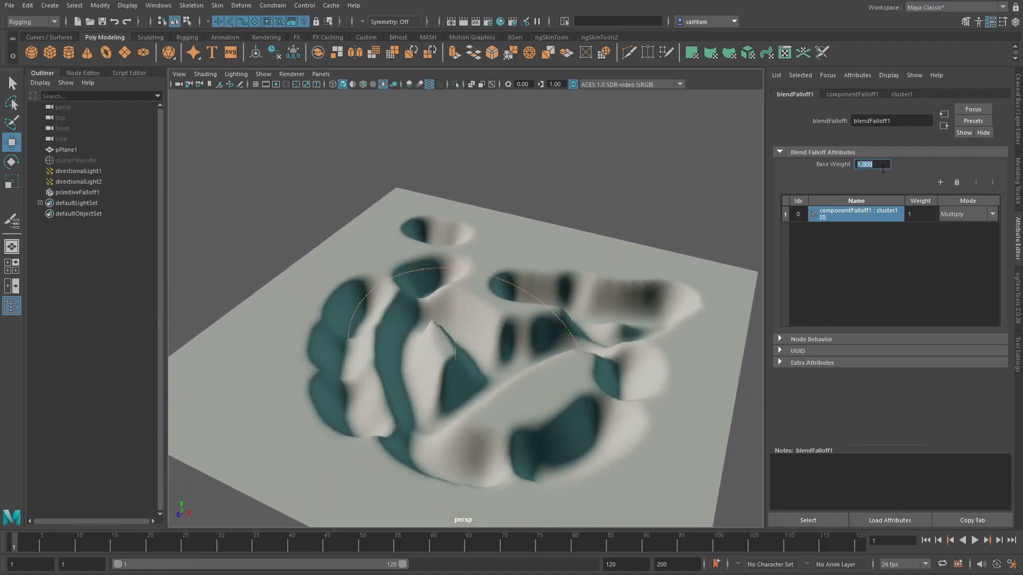
{"action": "left_click_drag", "start_coordinate": [726, 167], "coordinate": [742, 194], "text": "alt"}
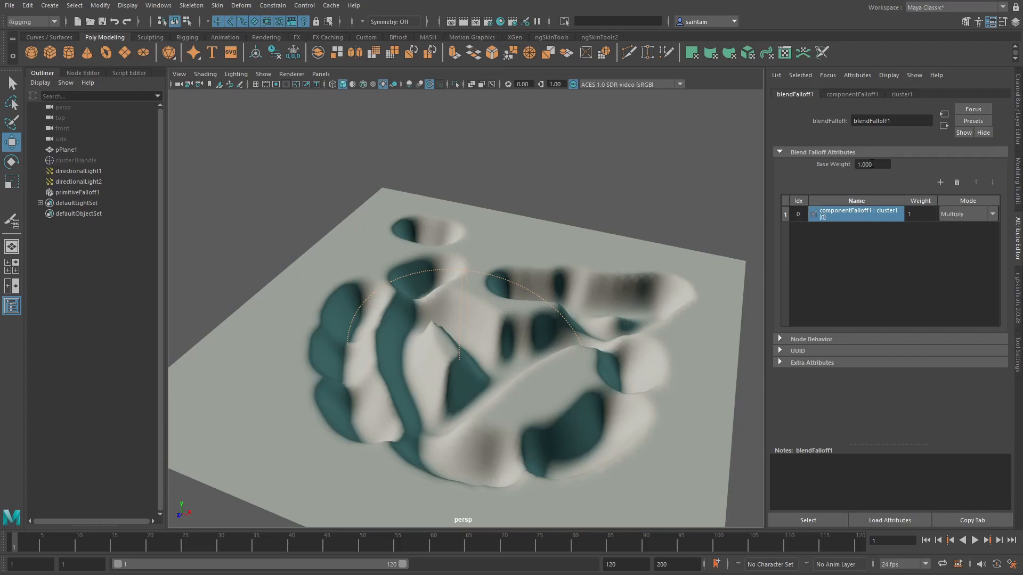
- Try adding an empty second entry to the blend falloff list, explore its falloff assignment, and delete the entry
{"action": "left_click", "coordinate": [887, 239]}
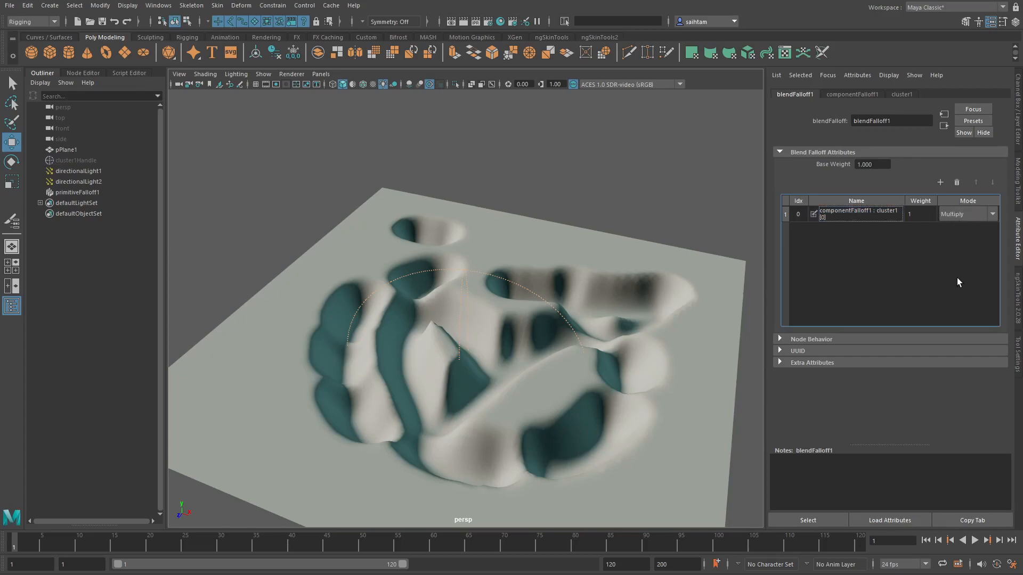
{"action": "left_click_drag", "start_coordinate": [649, 249], "coordinate": [669, 277], "text": "alt"}
{"action": "middle_click_drag", "start_coordinate": [669, 277], "coordinate": [671, 260], "text": "alt"}
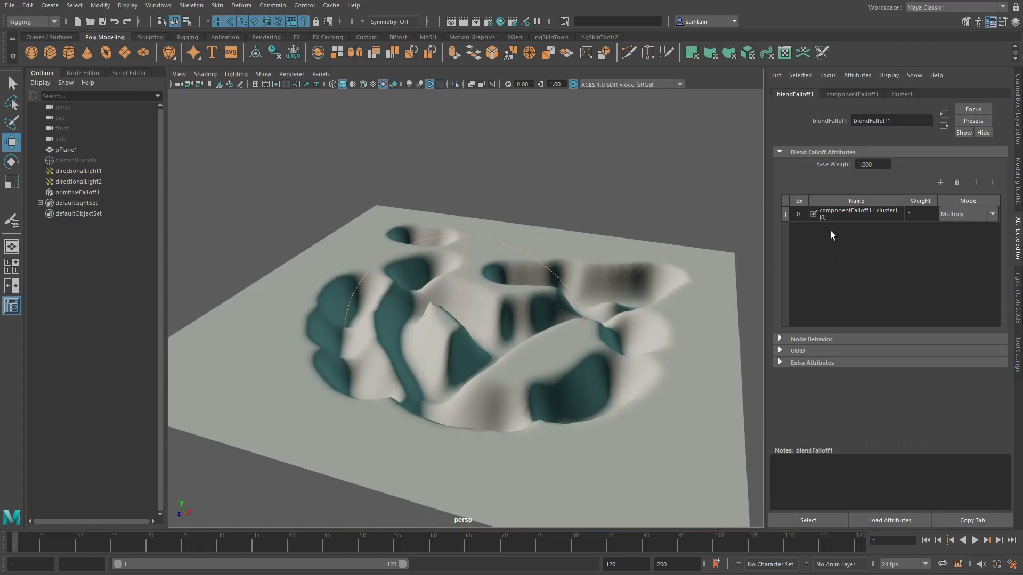
{"action": "left_click", "coordinate": [940, 183]}
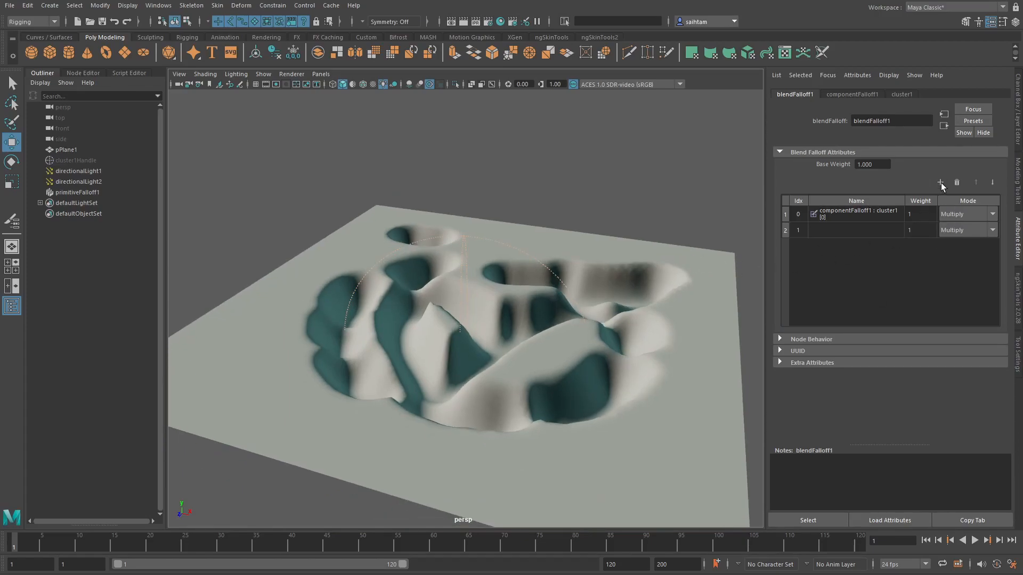
{"action": "left_click", "coordinate": [880, 230]}
{"action": "right_click", "coordinate": [865, 229]}
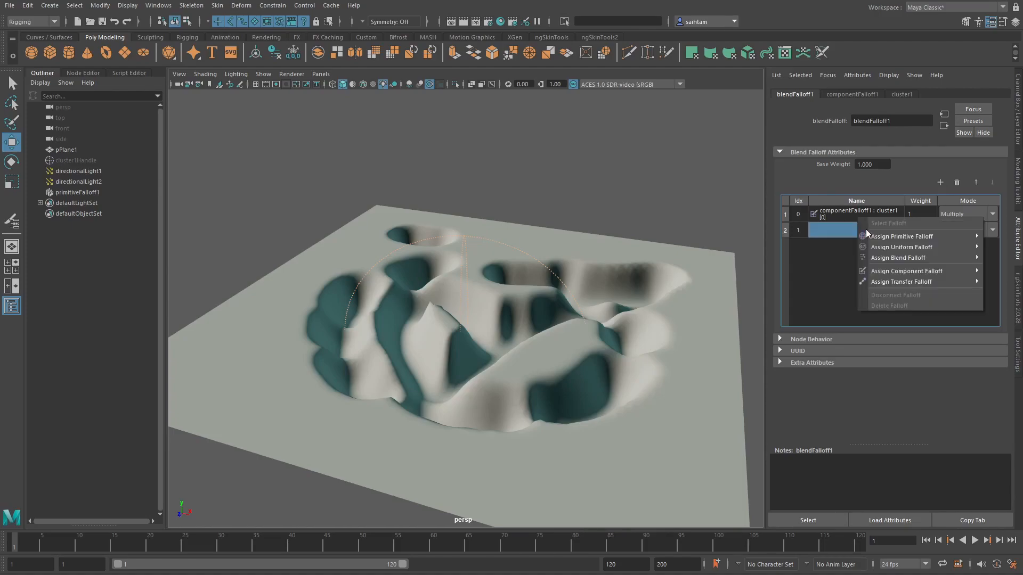
{"action": "mouse_move", "coordinate": [914, 241]}
{"action": "left_click", "coordinate": [828, 266]}
{"action": "left_click", "coordinate": [831, 267]}
{"action": "left_click", "coordinate": [881, 231]}
{"action": "left_click", "coordinate": [956, 182]}
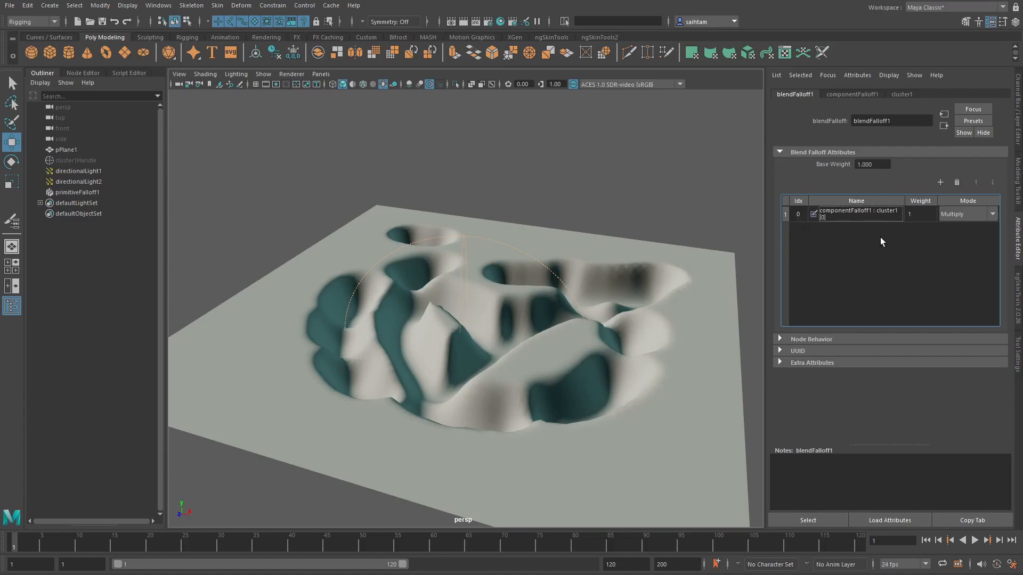
- Add the existing primitiveFalloff1 as a second entry below the component falloff in the blend falloff
{"action": "right_click", "coordinate": [880, 237]}
{"action": "mouse_move", "coordinate": [912, 244]}
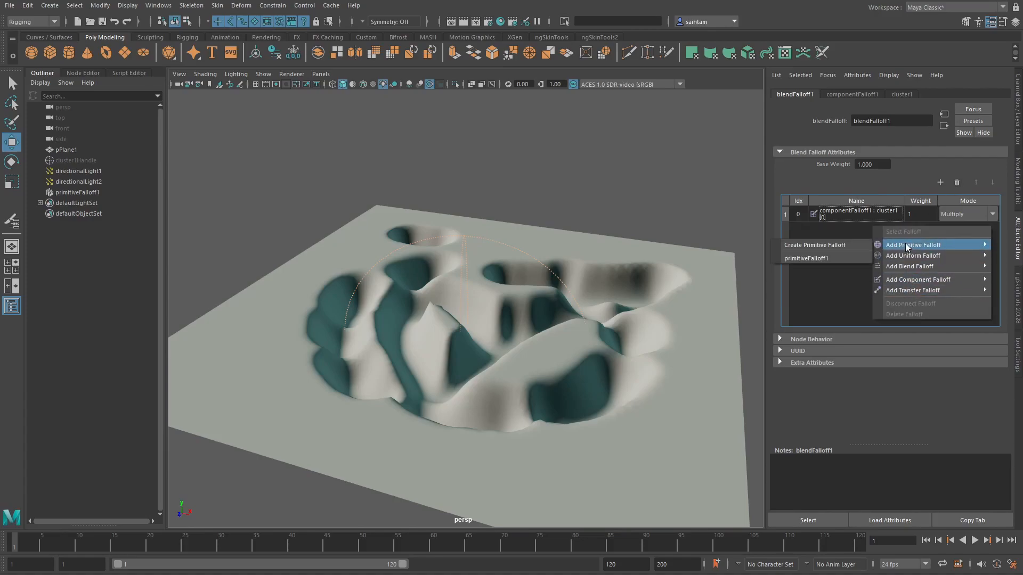
{"action": "left_click", "coordinate": [843, 258]}
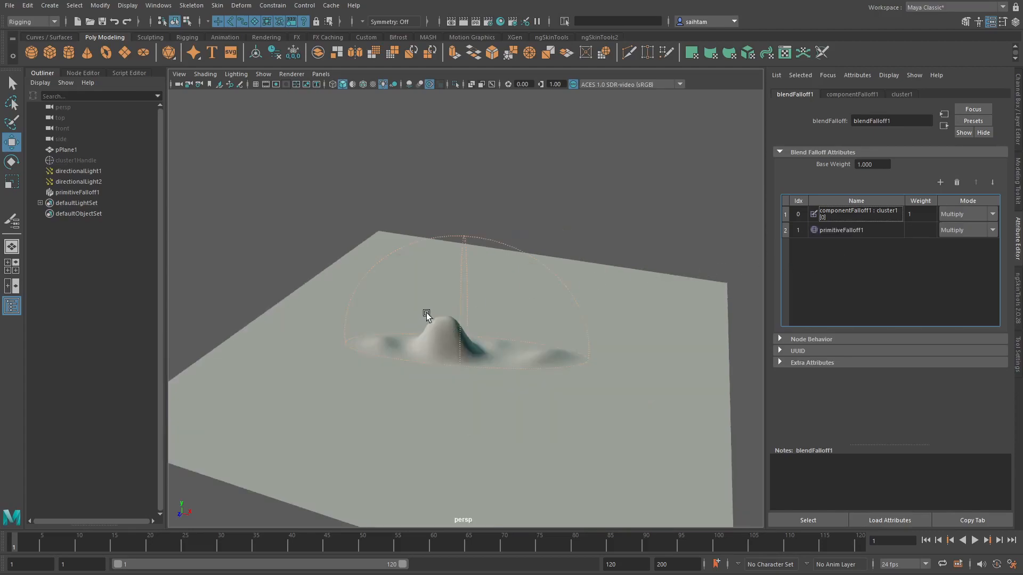
{"action": "left_click_drag", "start_coordinate": [476, 290], "coordinate": [539, 358], "text": "alt"}
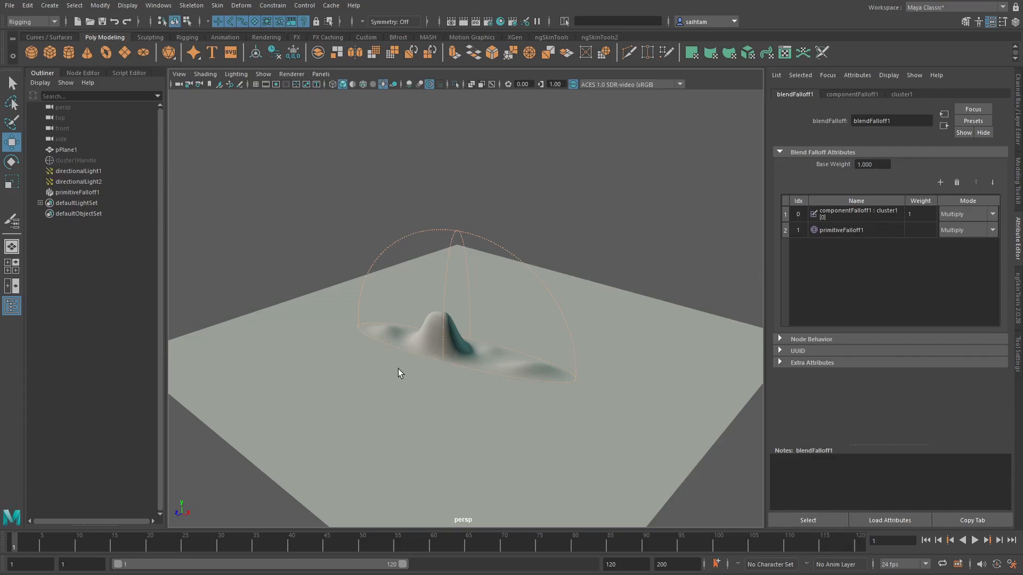
- Move primitiveFalloff1 across the painted area of the plane and return to the attributes of blendFalloff1
{"action": "left_click", "coordinate": [460, 233]}
{"action": "left_click_drag", "start_coordinate": [459, 334], "coordinate": [487, 345], "text": "alt"}
{"action": "left_click_drag", "start_coordinate": [419, 360], "coordinate": [243, 567]}
{"action": "key", "text": "r"}
{"action": "key", "text": "w"}
{"action": "left_click_drag", "start_coordinate": [313, 446], "coordinate": [435, 312]}
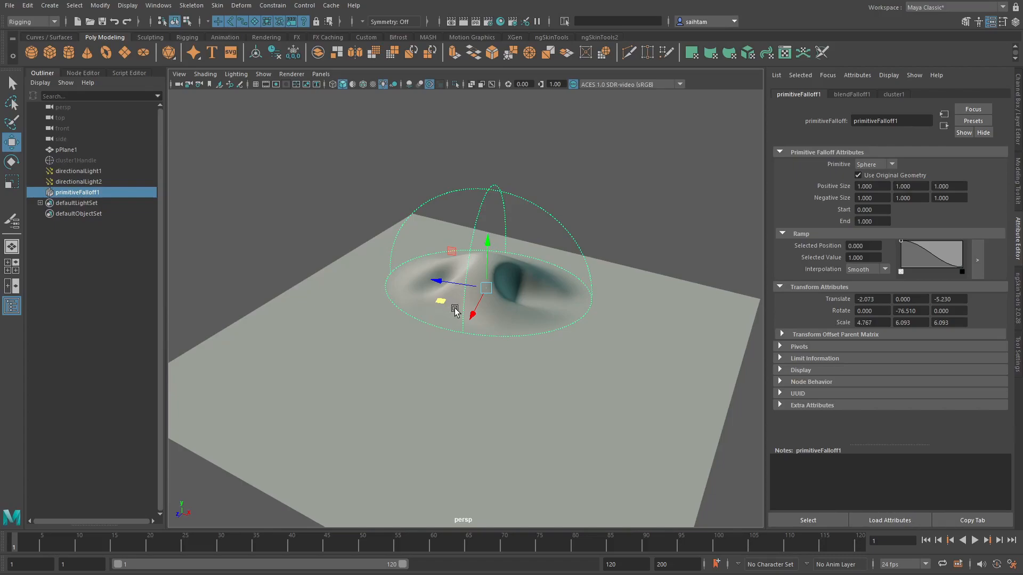
{"action": "left_click_drag", "start_coordinate": [434, 312], "coordinate": [454, 341]}
{"action": "left_click", "coordinate": [853, 96]}
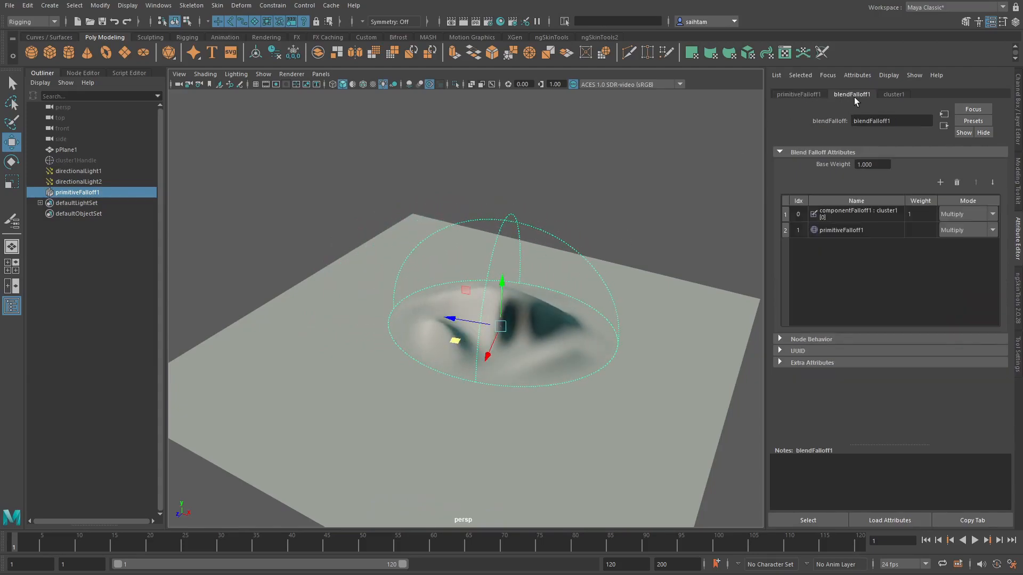
- Set primitiveFalloff1's blend mode to Add and move the sphere around the plane to preview the combined deformation
{"action": "left_click", "coordinate": [967, 229]}
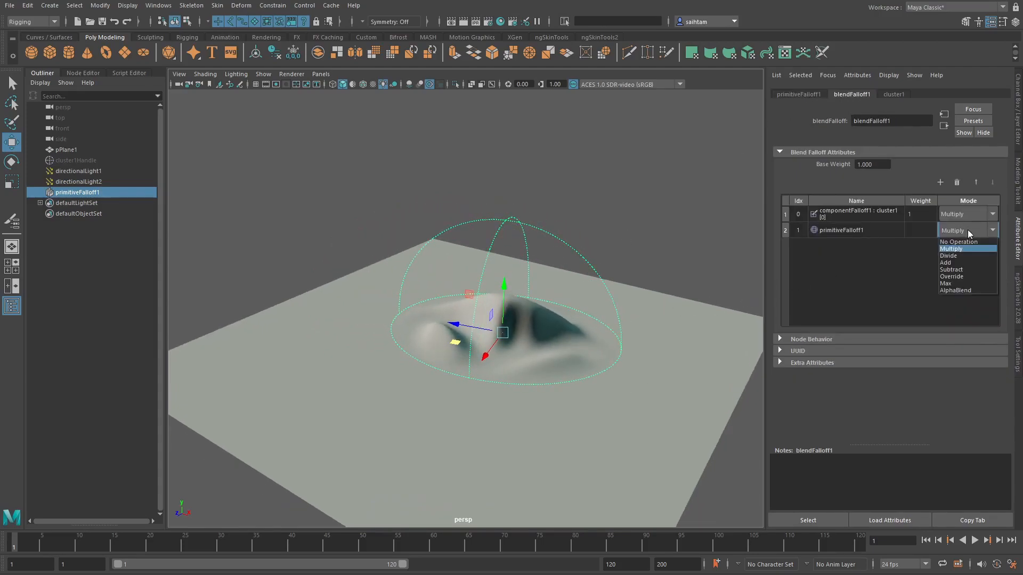
{"action": "left_click", "coordinate": [953, 263]}
{"action": "left_click_drag", "start_coordinate": [446, 337], "coordinate": [546, 403]}
{"action": "mouse_move", "coordinate": [601, 370]}
{"action": "left_mouse_down"}
{"action": "mouse_move", "coordinate": [671, 356]}
{"action": "mouse_move", "coordinate": [612, 363]}
{"action": "left_mouse_up"}
{"action": "left_click_drag", "start_coordinate": [548, 357], "coordinate": [394, 251]}
{"action": "left_click_drag", "start_coordinate": [325, 298], "coordinate": [513, 358], "text": "alt"}
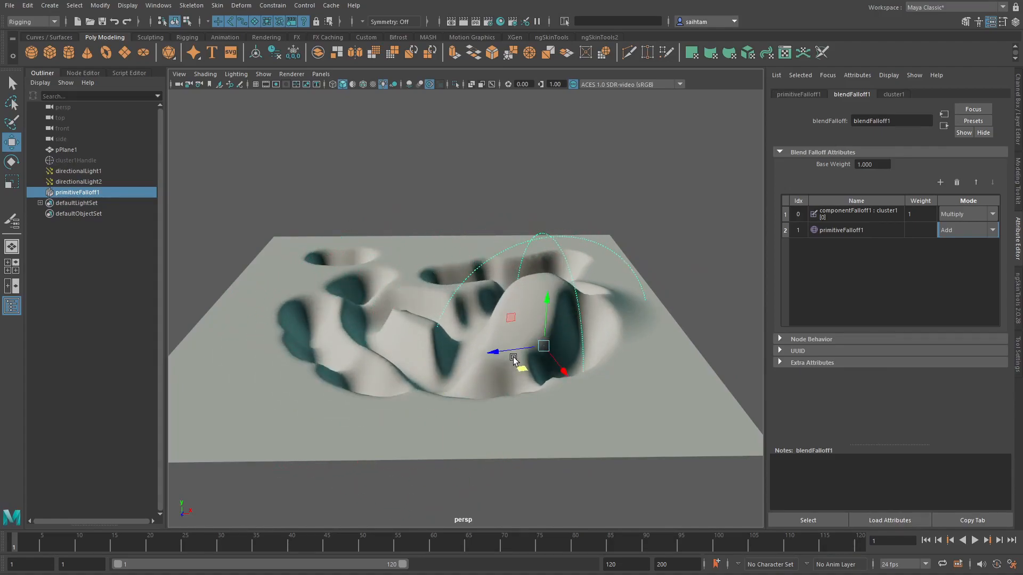
- Change primitiveFalloff1's blend mode to Subtract and move the sphere over the raised, painted area
{"action": "left_click", "coordinate": [957, 231]}
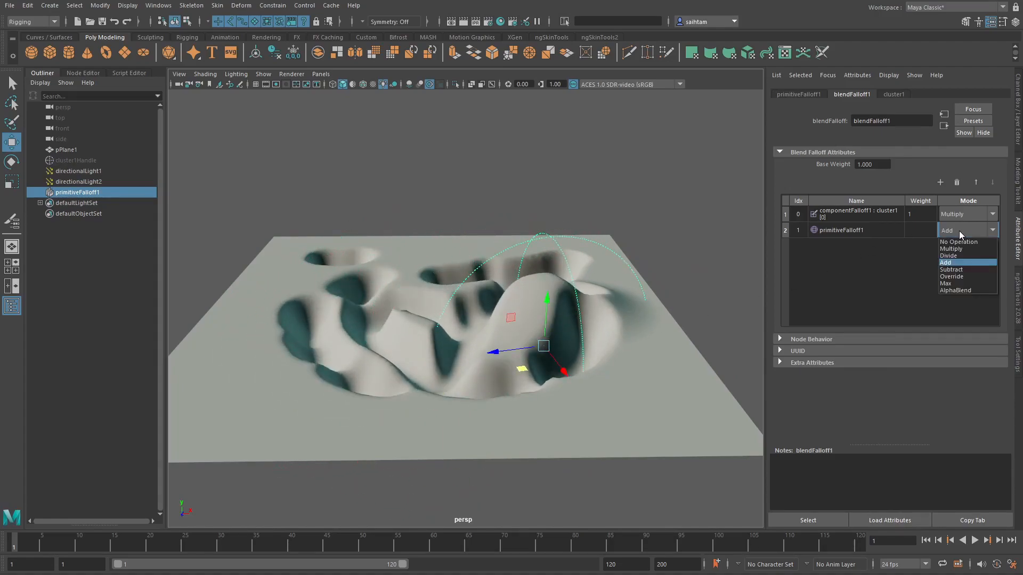
{"action": "left_click", "coordinate": [903, 282]}
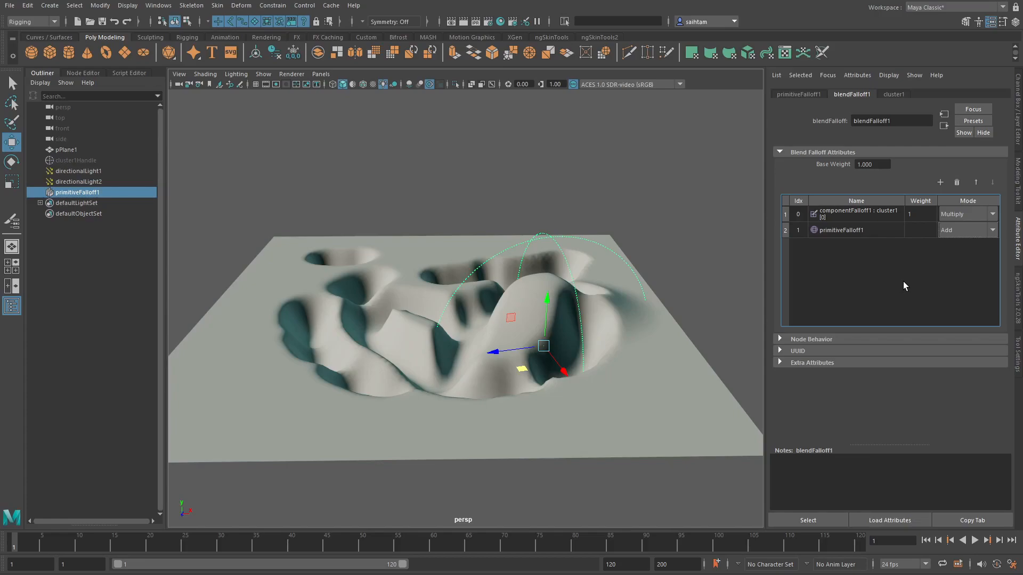
{"action": "left_click", "coordinate": [952, 233]}
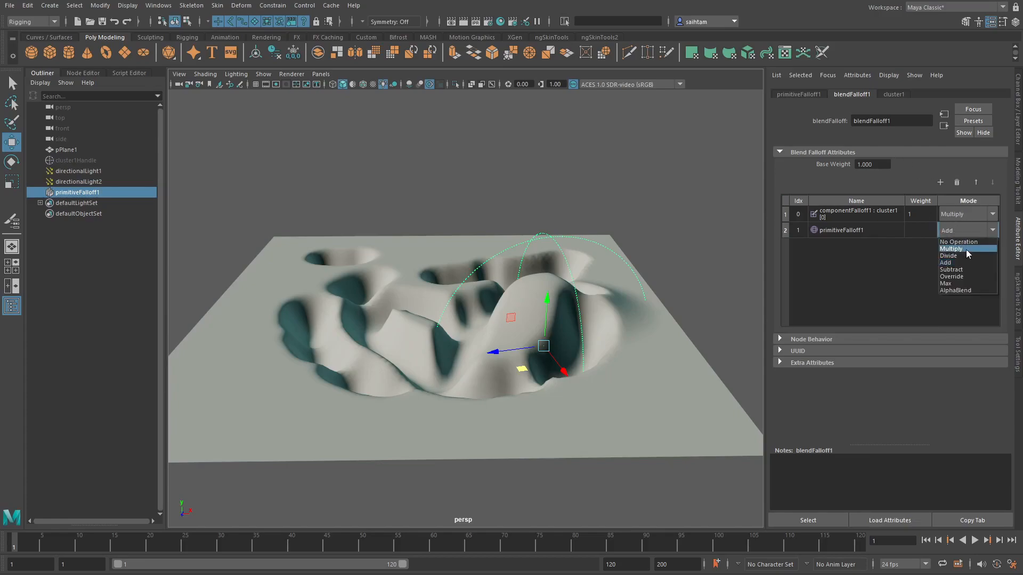
{"action": "left_click", "coordinate": [965, 271]}
{"action": "left_click_drag", "start_coordinate": [749, 283], "coordinate": [627, 316], "text": "alt"}
{"action": "left_click_drag", "start_coordinate": [519, 374], "coordinate": [442, 374]}
- Check the available blend modes and reposition the subtracting primitiveFalloff1 sphere within the painted area
{"action": "left_click", "coordinate": [961, 231]}
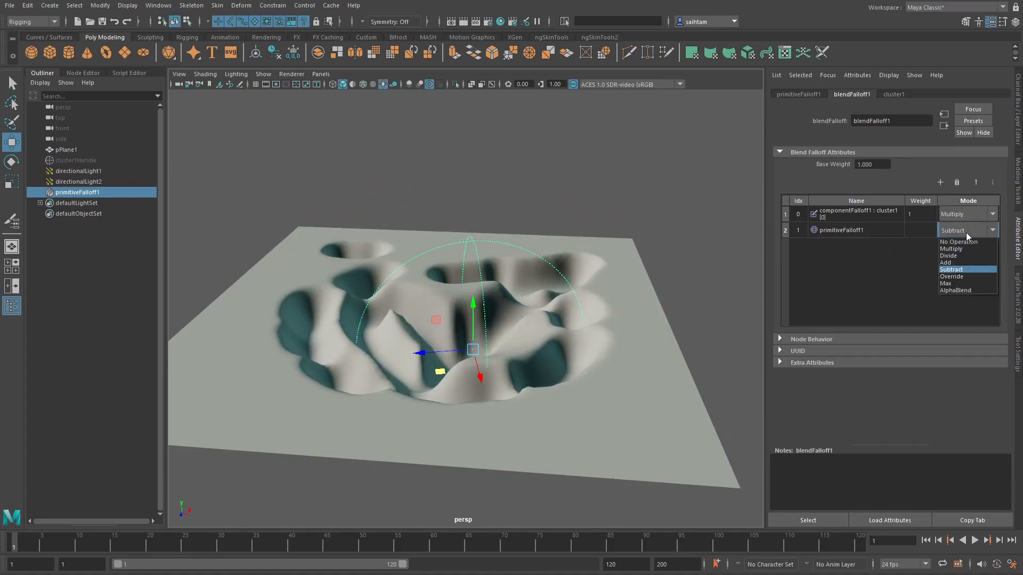
{"action": "left_click", "coordinate": [859, 289]}
{"action": "left_click_drag", "start_coordinate": [692, 298], "coordinate": [518, 312], "text": "alt"}
{"action": "left_click_drag", "start_coordinate": [431, 303], "coordinate": [503, 314]}
{"action": "key", "text": "r"}
{"action": "key", "text": "w"}
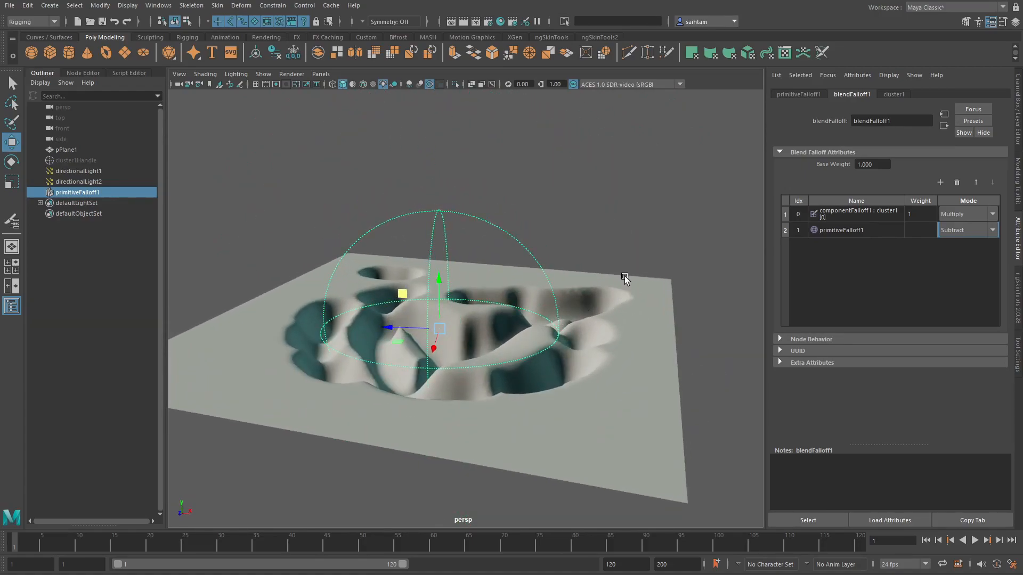
{"action": "left_click_drag", "start_coordinate": [535, 279], "coordinate": [618, 276], "text": "alt"}
- Add a new primitive falloff to blendFalloff1 and move primitiveFalloff2 to the corner of the plane
{"action": "right_click", "coordinate": [851, 253]}
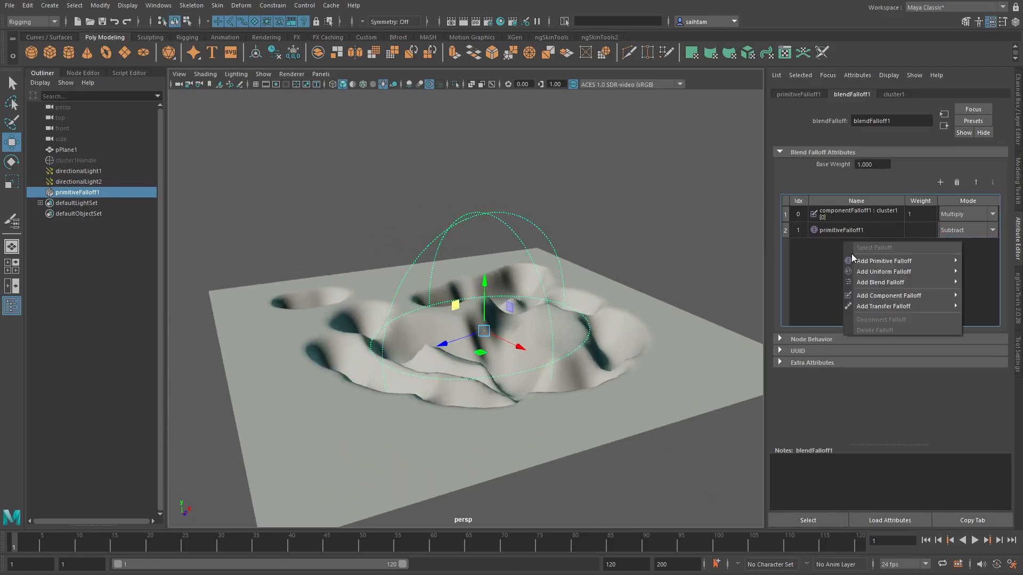
{"action": "mouse_move", "coordinate": [881, 261]}
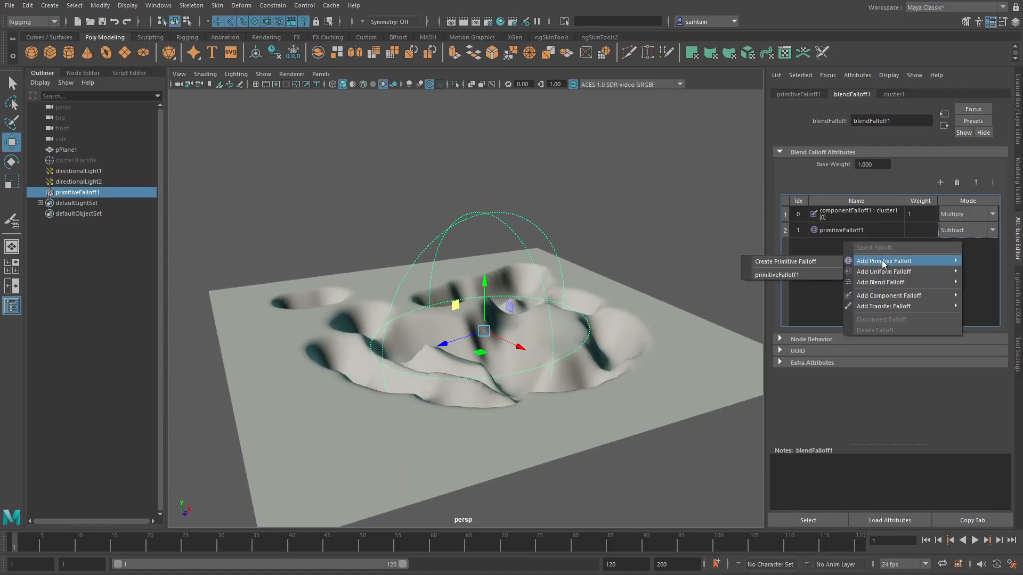
{"action": "left_click", "coordinate": [803, 261]}
{"action": "left_click_drag", "start_coordinate": [601, 314], "coordinate": [669, 388], "text": "alt"}
{"action": "key", "text": "ctrl+z"}
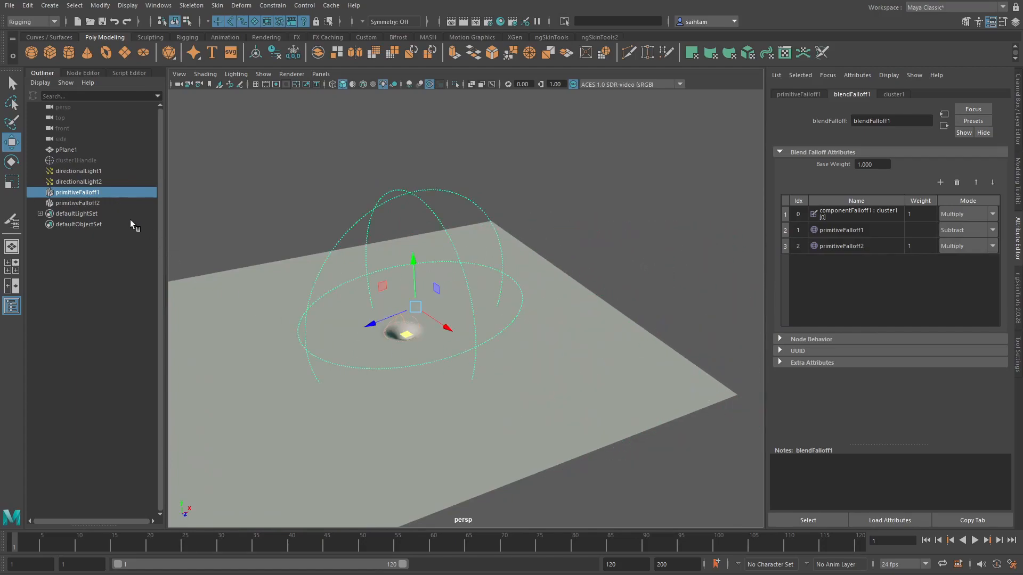
{"action": "left_click", "coordinate": [95, 206]}
{"action": "left_click_drag", "start_coordinate": [445, 338], "coordinate": [561, 341]}
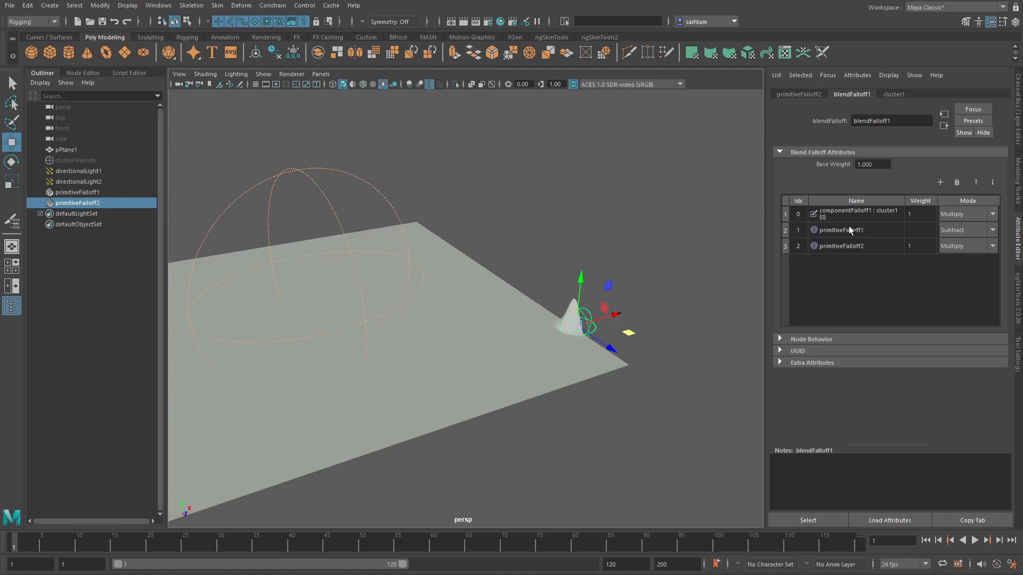
{"action": "left_click_drag", "start_coordinate": [595, 368], "coordinate": [603, 347], "text": "alt"}
- Change primitiveFalloff2's primitive type to Plane
{"action": "key", "text": "ctrl+a"}
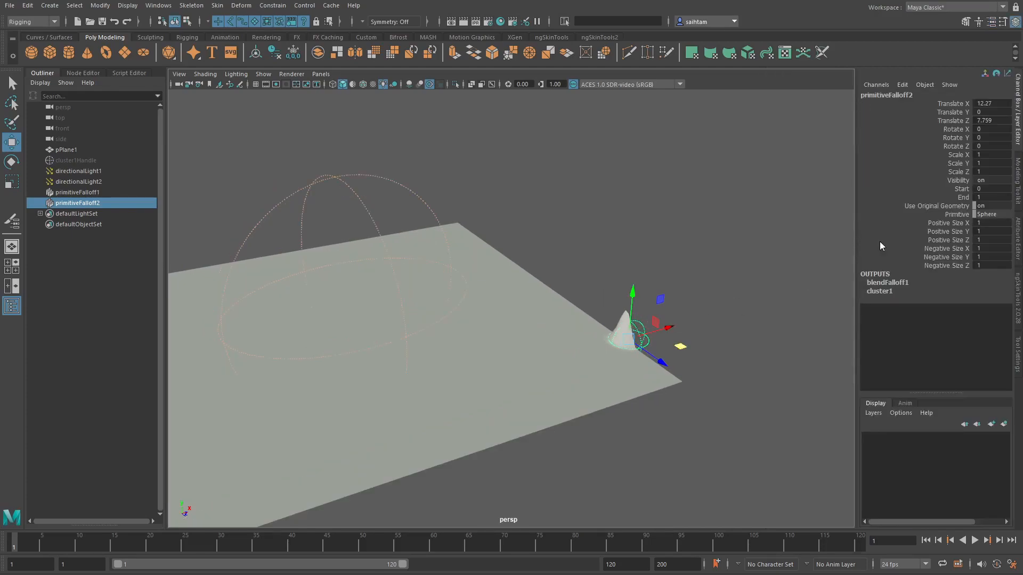
{"action": "left_click", "coordinate": [988, 214]}
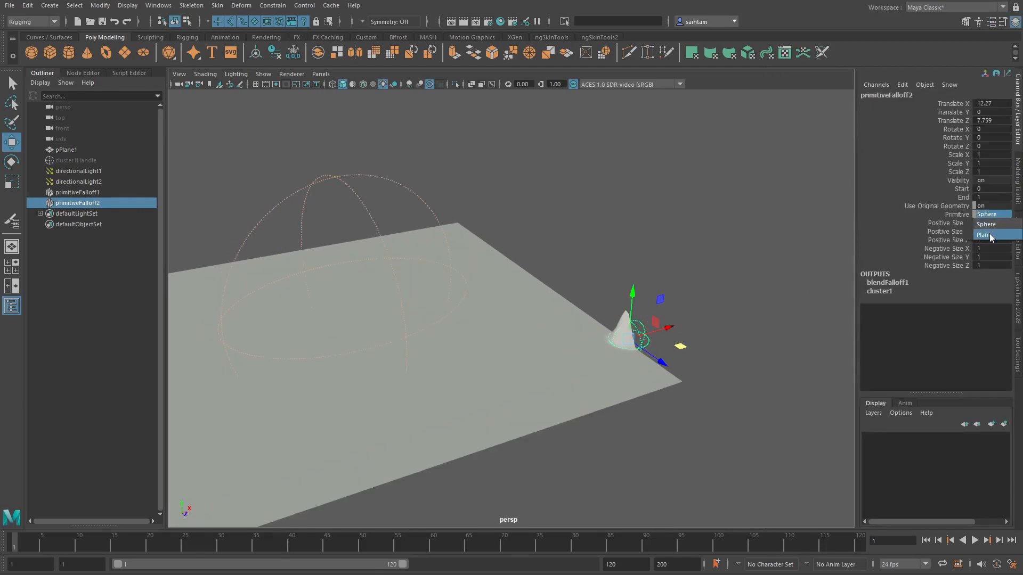
{"action": "left_click", "coordinate": [989, 231]}
{"action": "left_click_drag", "start_coordinate": [586, 309], "coordinate": [590, 299], "text": "alt"}
{"action": "scroll", "coordinate": [590, 299], "scroll_direction": "down", "scroll_amount": 1}
- Enlarge the plane-shaped primitiveFalloff2 and rotate it about -40.5 degrees around Y
{"action": "key", "text": "r"}
{"action": "left_click_drag", "start_coordinate": [609, 335], "coordinate": [815, 332]}
{"action": "left_click_drag", "start_coordinate": [609, 335], "coordinate": [628, 338]}
{"action": "middle_click_drag", "start_coordinate": [546, 324], "coordinate": [560, 337], "text": "alt"}
{"action": "key", "text": "e"}
{"action": "left_click_drag", "start_coordinate": [637, 374], "coordinate": [597, 370]}
{"action": "middle_click_drag", "start_coordinate": [594, 359], "coordinate": [599, 362], "text": "alt"}
{"action": "left_click_drag", "start_coordinate": [599, 361], "coordinate": [701, 360], "text": "alt"}
{"action": "key", "text": "r"}
{"action": "middle_click_drag", "start_coordinate": [641, 353], "coordinate": [656, 364], "text": "alt"}
- Move primitiveFalloff2 across the painted area and widen its X scale to about 13.86
{"action": "key", "text": "w"}
{"action": "left_click_drag", "start_coordinate": [683, 365], "coordinate": [453, 353]}
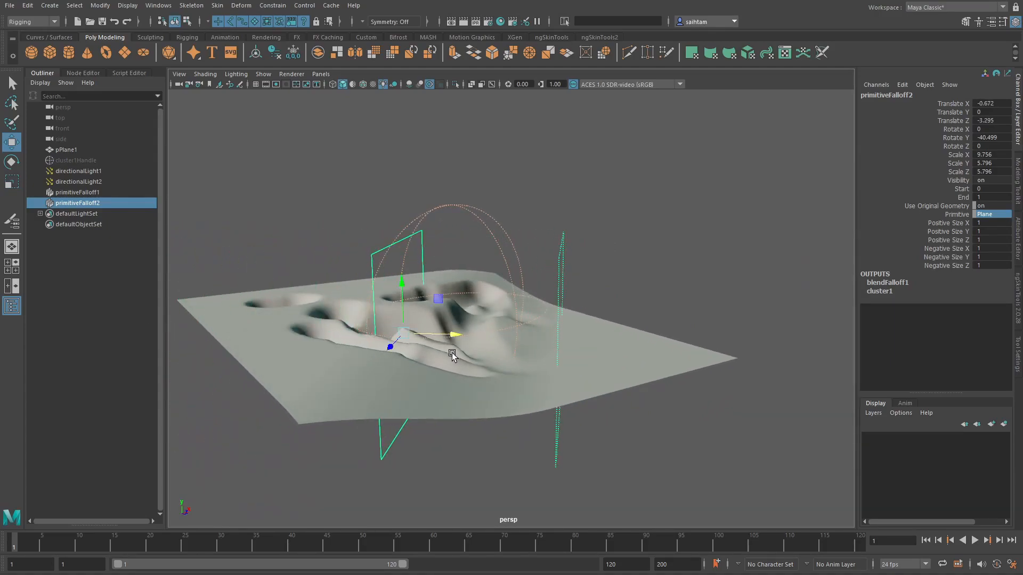
{"action": "left_click", "coordinate": [470, 302]}
{"action": "left_click_drag", "start_coordinate": [470, 302], "coordinate": [462, 342]}
{"action": "key", "text": "q"}
{"action": "left_click", "coordinate": [565, 224]}
{"action": "key", "text": "r"}
{"action": "key", "text": "w"}
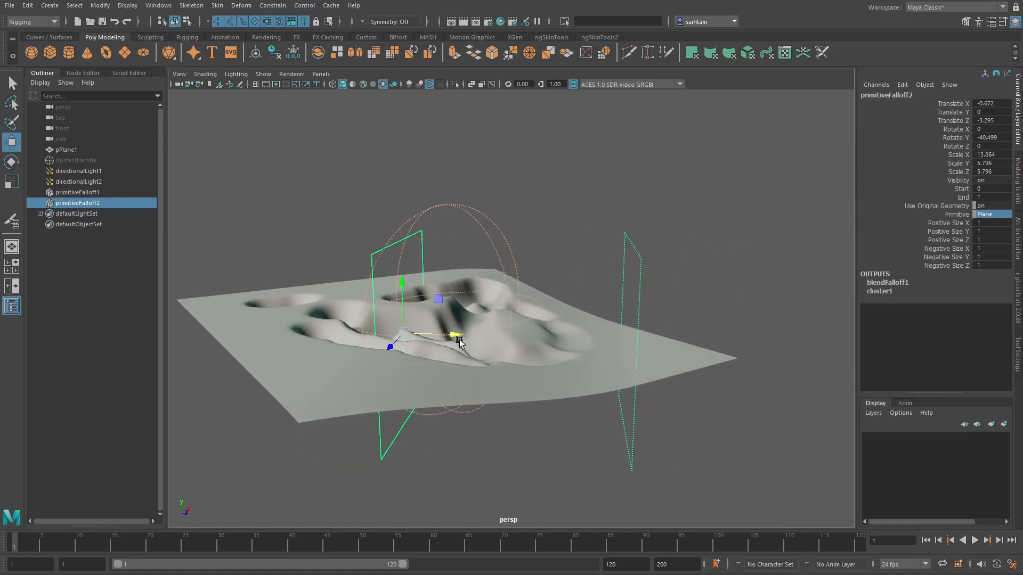
{"action": "left_click_drag", "start_coordinate": [436, 302], "coordinate": [367, 302]}
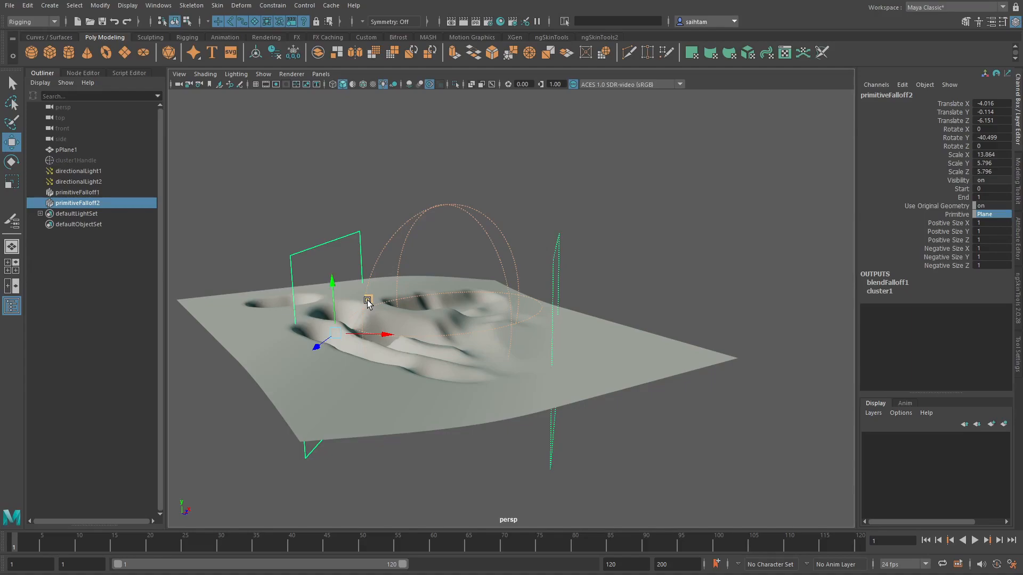
{"action": "left_click_drag", "start_coordinate": [409, 342], "coordinate": [354, 347], "text": "alt"}
{"action": "middle_click_drag", "start_coordinate": [353, 346], "coordinate": [455, 367], "text": "alt"}
{"action": "left_click_drag", "start_coordinate": [455, 368], "coordinate": [432, 372], "text": "alt"}
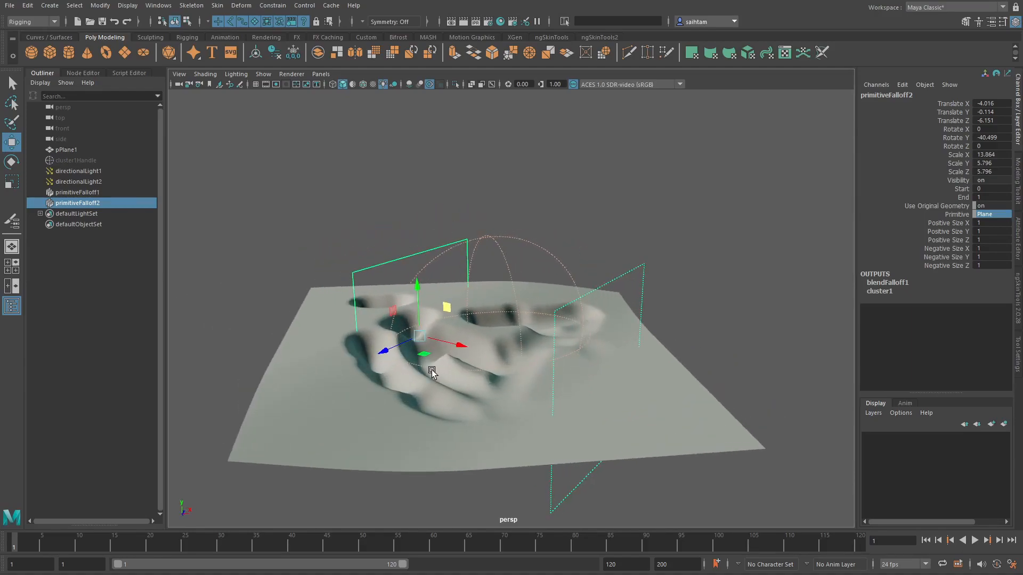
- Review the falloff types that can be assigned to cluster1, including the transfer falloff
{"action": "key", "text": "ctrl+a"}
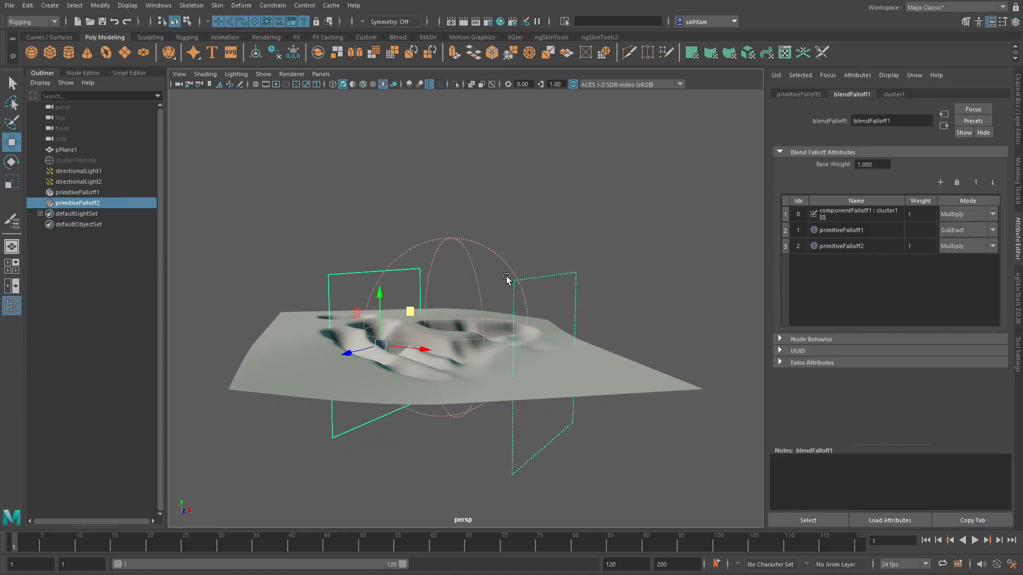
{"action": "scroll", "coordinate": [507, 278], "scroll_direction": "up", "scroll_amount": 3}
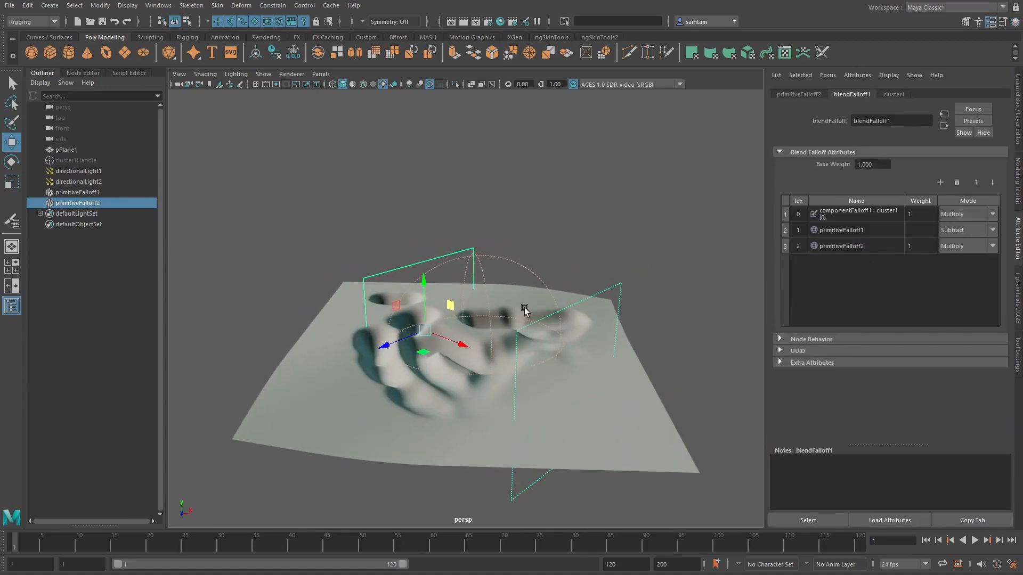
{"action": "left_click", "coordinate": [890, 94]}
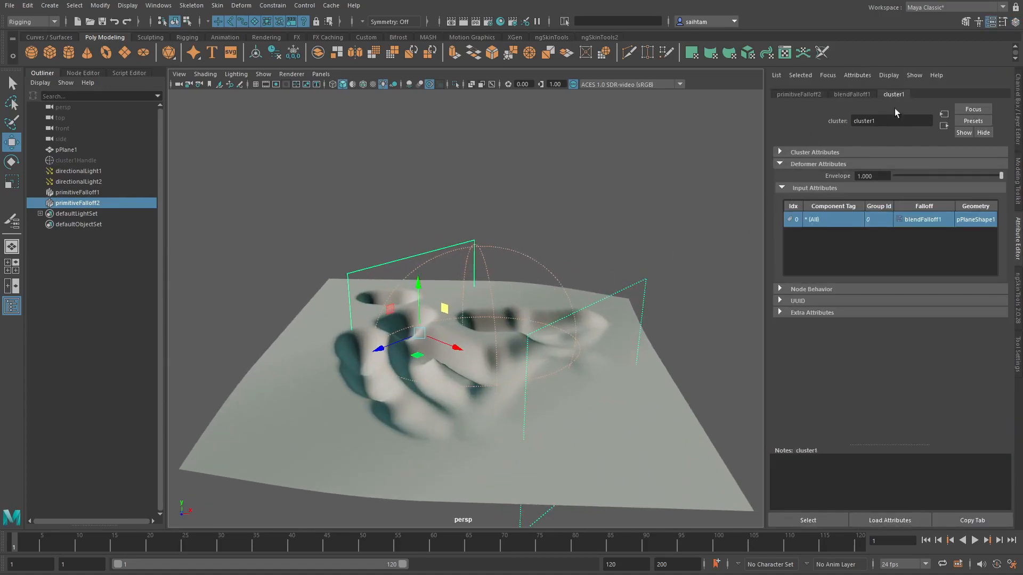
{"action": "right_click", "coordinate": [920, 220]}
{"action": "mouse_move", "coordinate": [943, 285]}
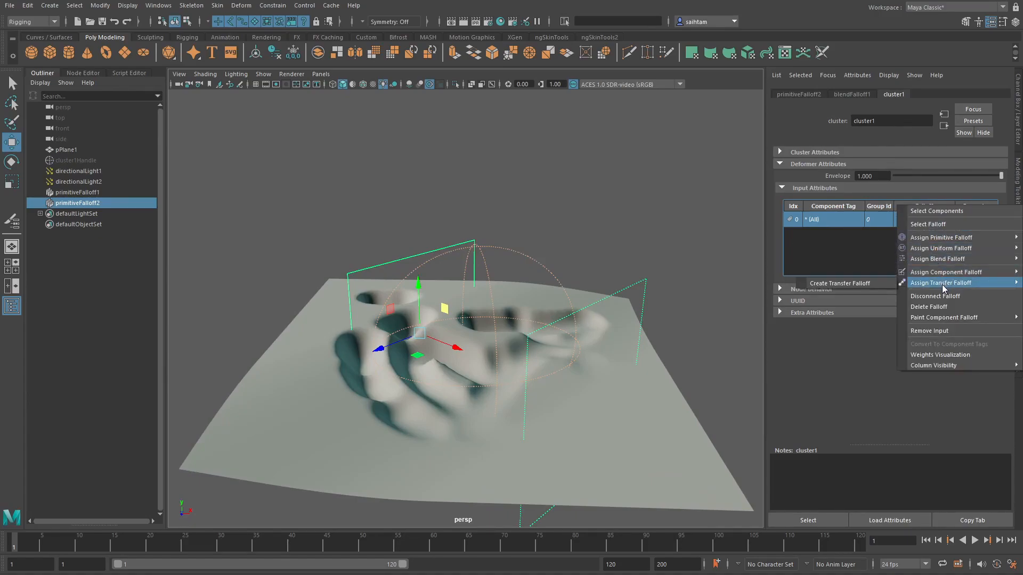
{"action": "left_click", "coordinate": [635, 216]}
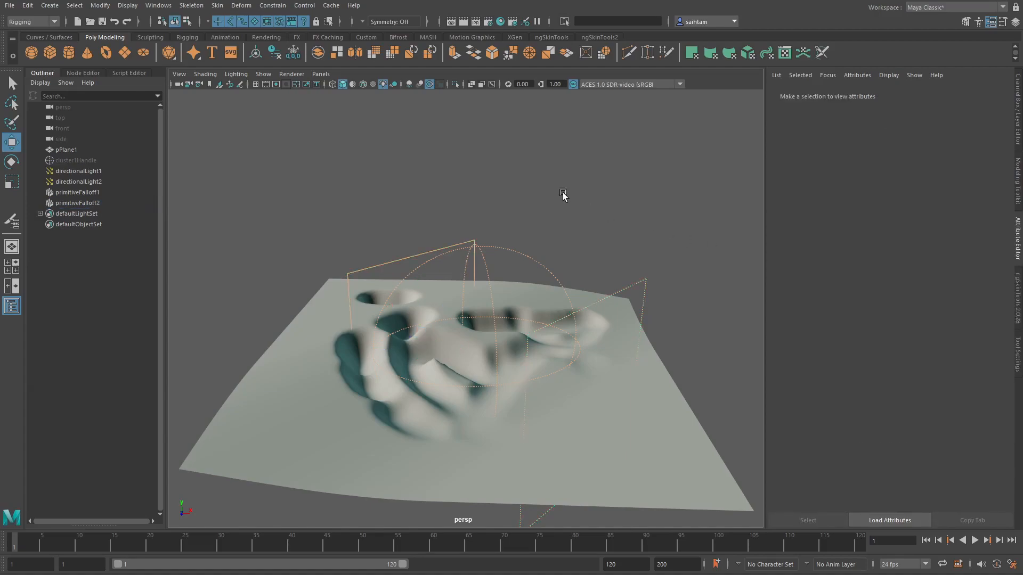
- Create a second polygon plane and set its X, Y and Z scale to 24
{"action": "left_click", "coordinate": [125, 52]}
{"action": "key", "text": "r"}
{"action": "middle_click_drag", "start_coordinate": [522, 362], "coordinate": [701, 366]}
{"action": "key", "text": "ctrl+a"}
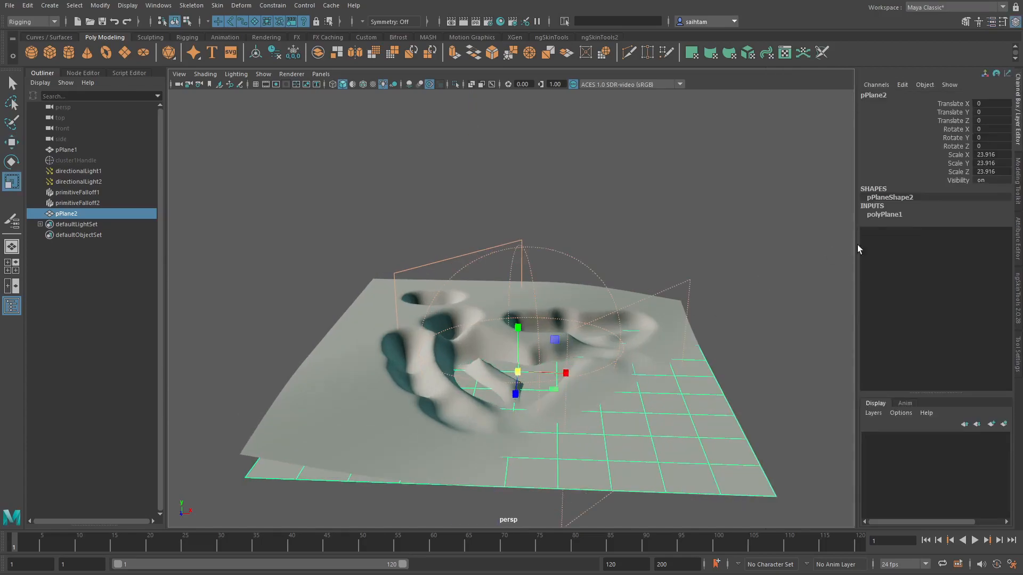
{"action": "left_click_drag", "start_coordinate": [993, 154], "coordinate": [996, 170]}
{"action": "type", "text": "24"}
{"action": "key", "text": "Return"}
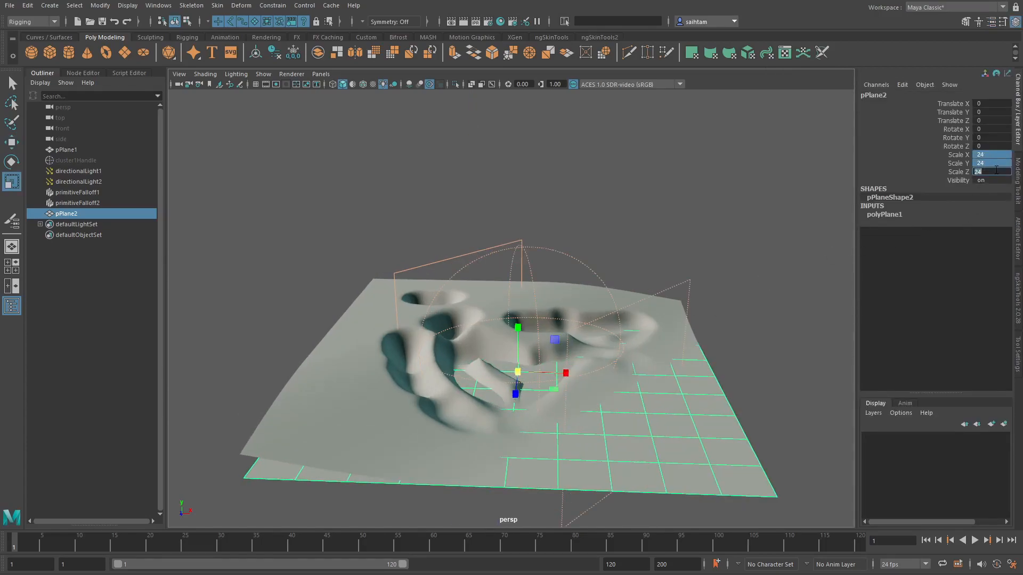
{"action": "left_click", "coordinate": [954, 146]}
{"action": "right_click", "coordinate": [949, 146]}
{"action": "mouse_move", "coordinate": [935, 331]}
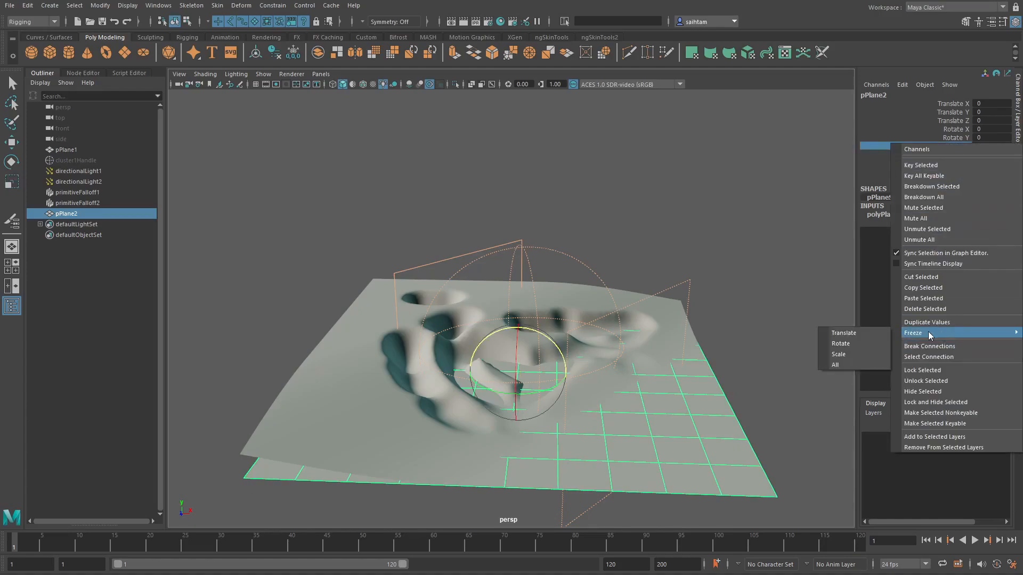
{"action": "left_click", "coordinate": [858, 332]}
- Set pPlane2's width and height subdivisions to 20 and show wireframes on the shaded objects
{"action": "left_click", "coordinate": [884, 214]}
{"action": "key", "text": "r"}
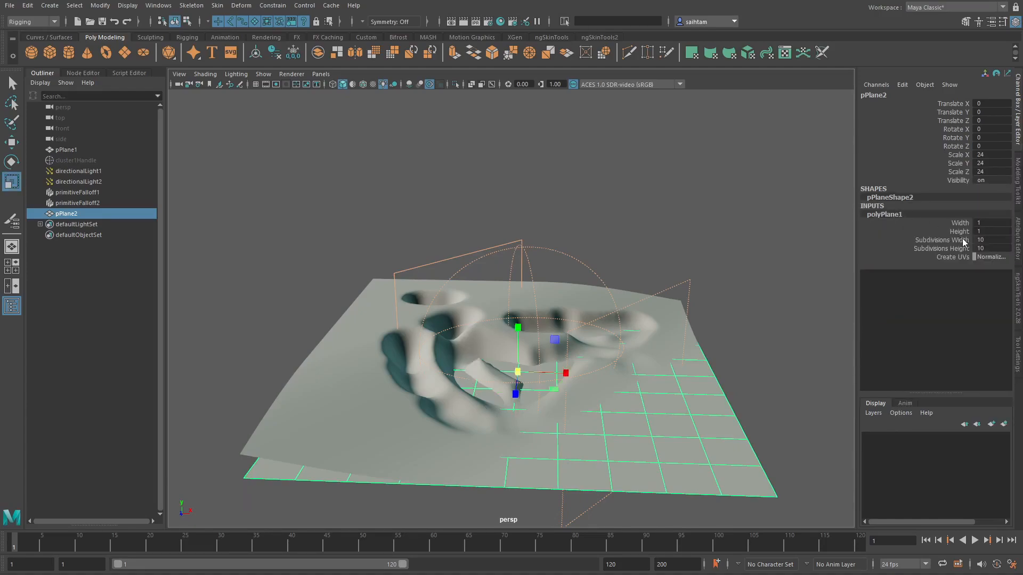
{"action": "left_click_drag", "start_coordinate": [990, 240], "coordinate": [992, 248]}
{"action": "type", "text": "20"}
{"action": "key", "text": "Return"}
{"action": "left_click", "coordinate": [353, 85]}
{"action": "mouse_move", "coordinate": [449, 178]}
{"action": "left_mouse_down", "text": "alt"}
{"action": "mouse_move", "coordinate": [491, 340]}
{"action": "mouse_move", "coordinate": [747, 235]}
{"action": "left_mouse_up", "text": "alt"}
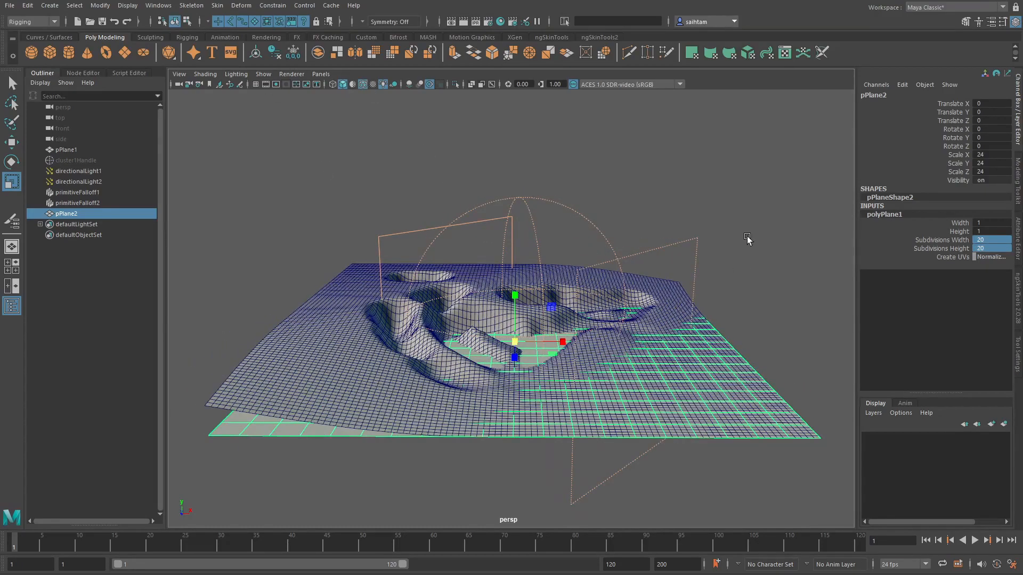
- Freeze all transformations of pPlane2 and delete its construction history
{"action": "right_click", "coordinate": [929, 164]}
{"action": "mouse_move", "coordinate": [936, 350]}
{"action": "left_click", "coordinate": [859, 381]}
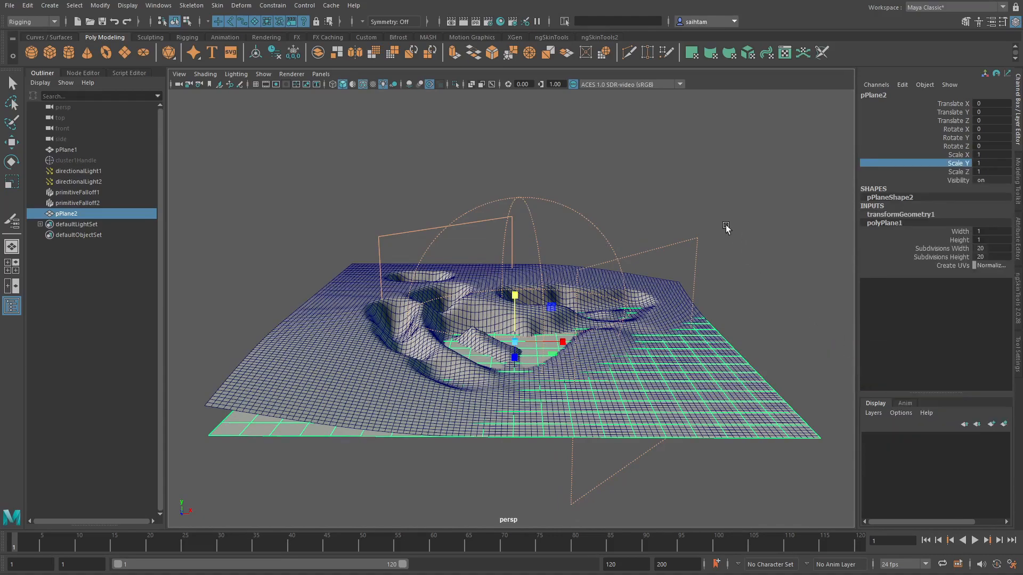
{"action": "key", "text": "space"}
{"action": "left_click_drag", "start_coordinate": [630, 191], "coordinate": [823, 318]}
{"action": "left_click", "coordinate": [453, 214]}
{"action": "key", "text": "r"}
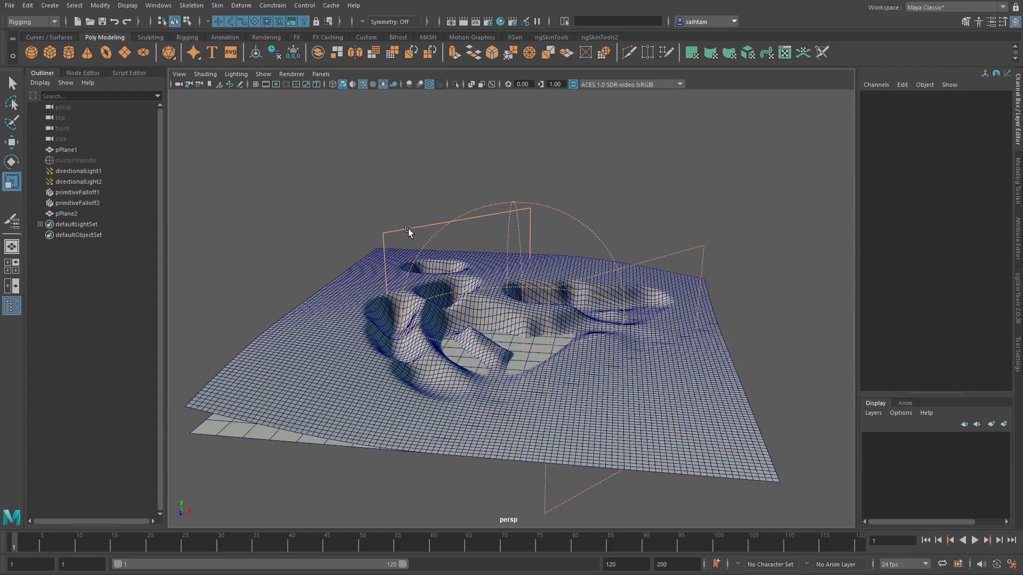
- Create a cluster deformer on pPlane2 and set its handle's Translate Y to 2
{"action": "left_click", "coordinate": [75, 214]}
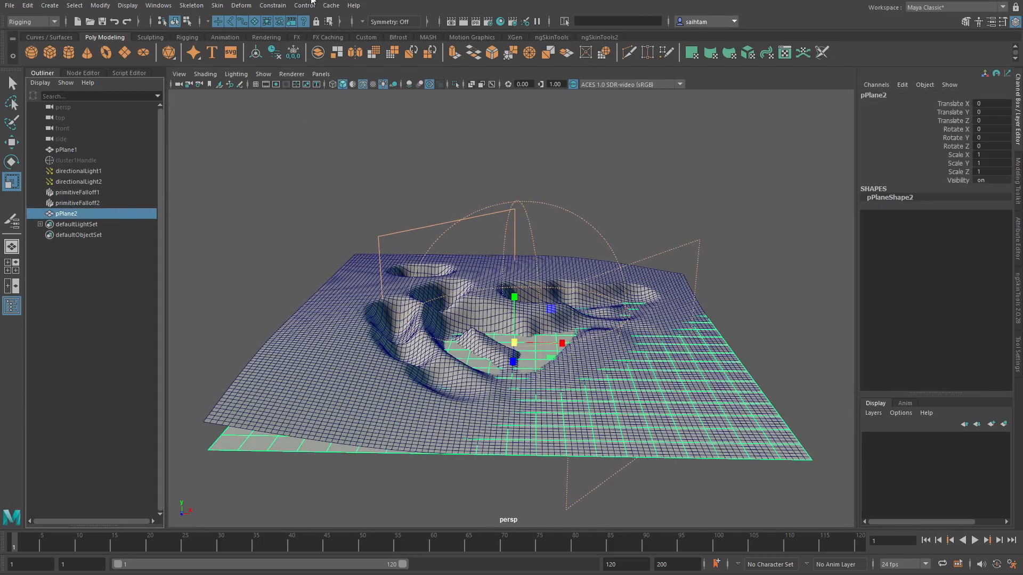
{"action": "left_click", "coordinate": [241, 5]}
{"action": "left_click", "coordinate": [276, 47]}
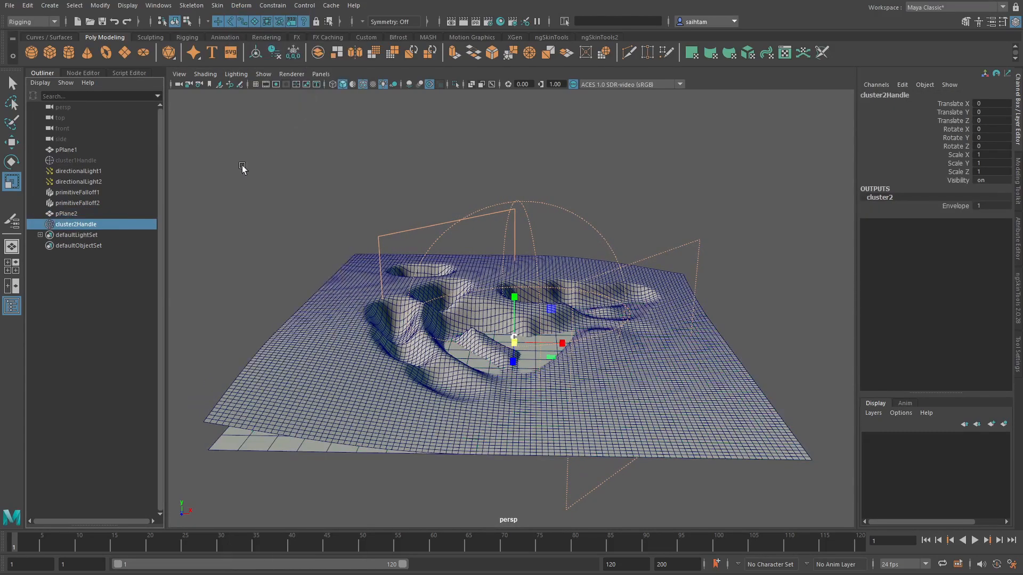
{"action": "left_click", "coordinate": [992, 115]}
{"action": "type", "text": "2"}
{"action": "key", "text": "Return"}
{"action": "left_click_drag", "start_coordinate": [611, 190], "coordinate": [471, 274], "text": "alt"}
{"action": "left_click_drag", "start_coordinate": [417, 299], "coordinate": [395, 291], "text": "alt"}
{"action": "left_click_drag", "start_coordinate": [485, 227], "coordinate": [493, 226], "text": "alt"}
{"action": "left_click", "coordinate": [506, 173]}
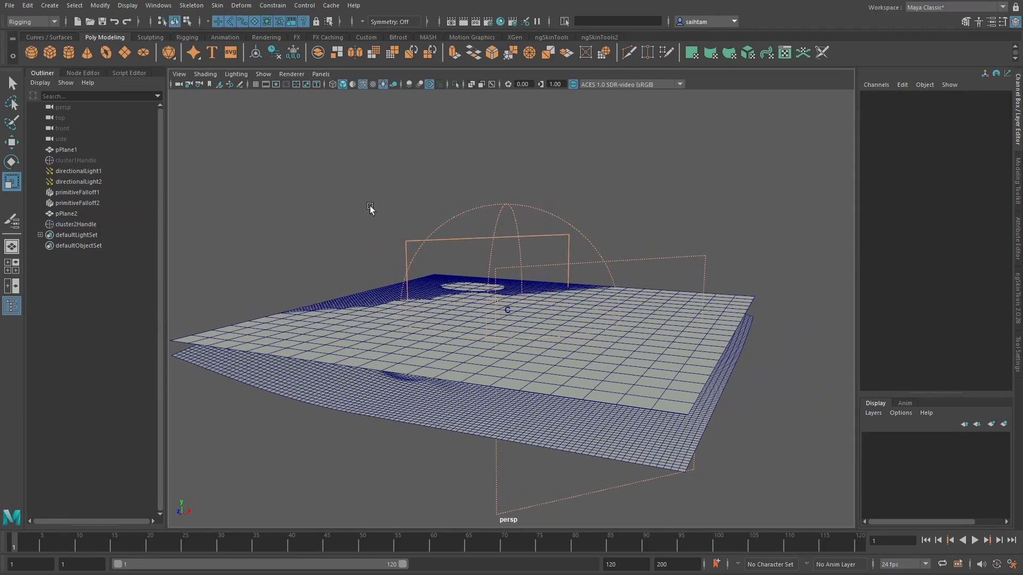
- Assign the existing blendFalloff1 as the falloff of cluster2
{"action": "left_click", "coordinate": [89, 226]}
{"action": "key", "text": "ctrl+a"}
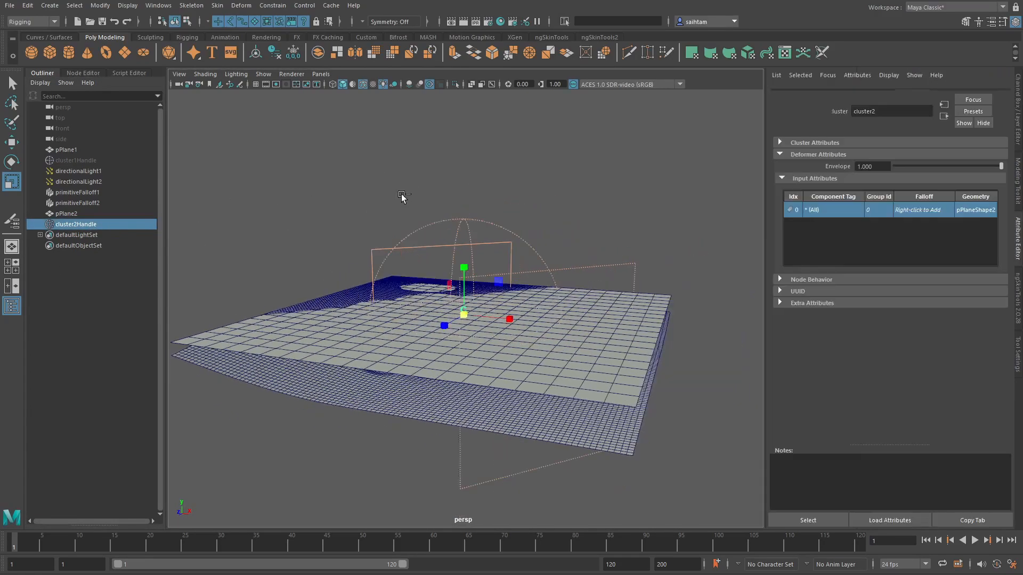
{"action": "left_click_drag", "start_coordinate": [471, 179], "coordinate": [674, 231], "text": "alt"}
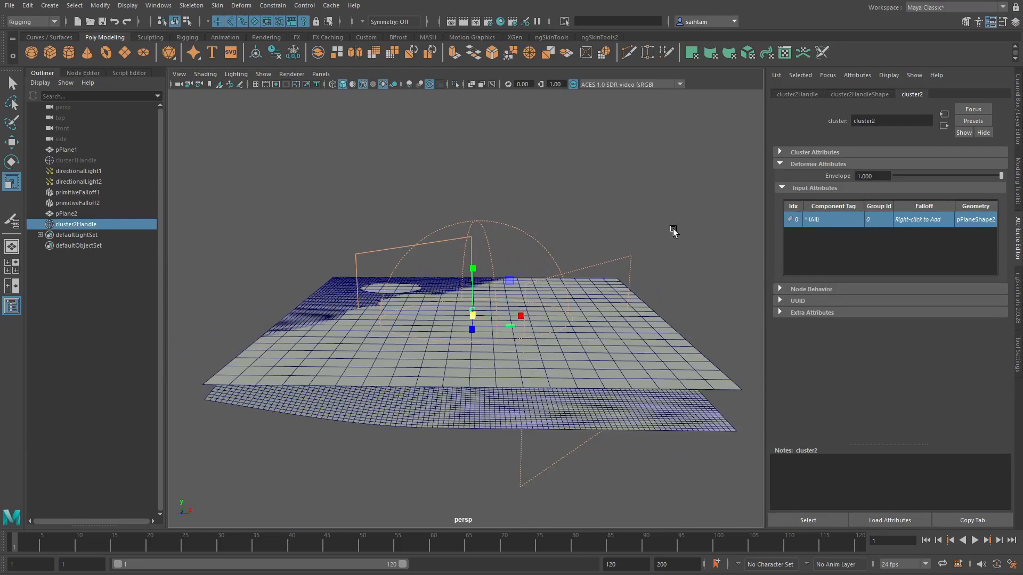
{"action": "right_click", "coordinate": [911, 217]}
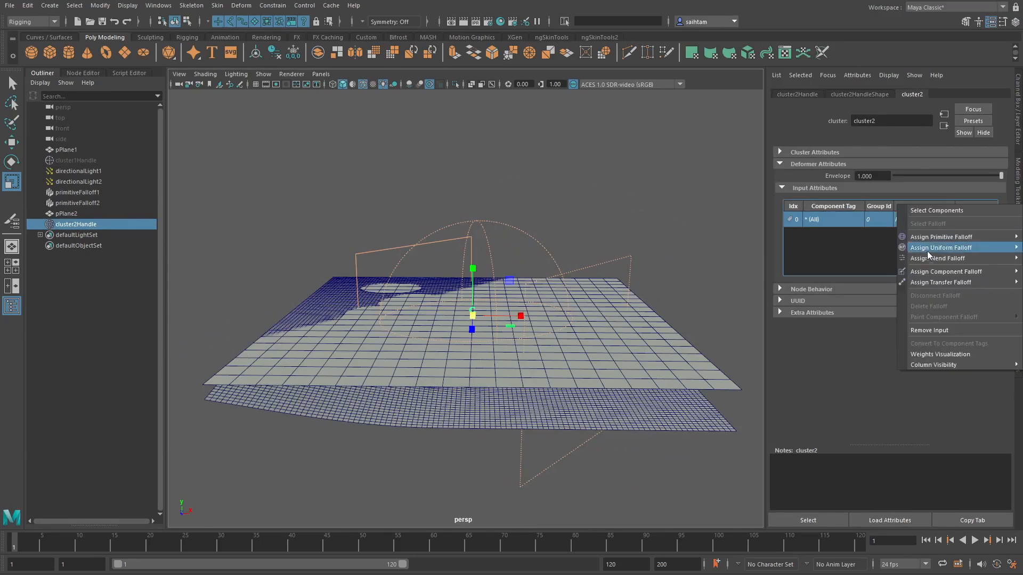
{"action": "mouse_move", "coordinate": [935, 261]}
{"action": "left_click", "coordinate": [864, 272]}
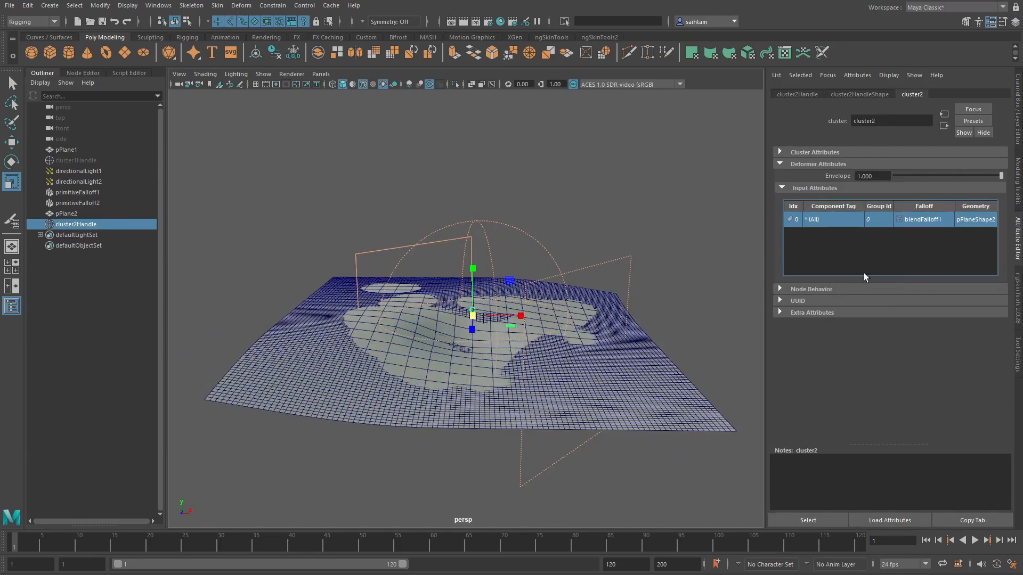
- Move the primitiveFalloff1 sphere within the painted area to preview both planes deforming through the shared blend falloff
{"action": "left_click_drag", "start_coordinate": [625, 295], "coordinate": [612, 220], "text": "alt"}
{"action": "left_click_drag", "start_coordinate": [647, 269], "coordinate": [597, 295]}
{"action": "key", "text": "w"}
{"action": "left_click_drag", "start_coordinate": [452, 336], "coordinate": [481, 336]}
{"action": "left_click_drag", "start_coordinate": [533, 200], "coordinate": [436, 348]}
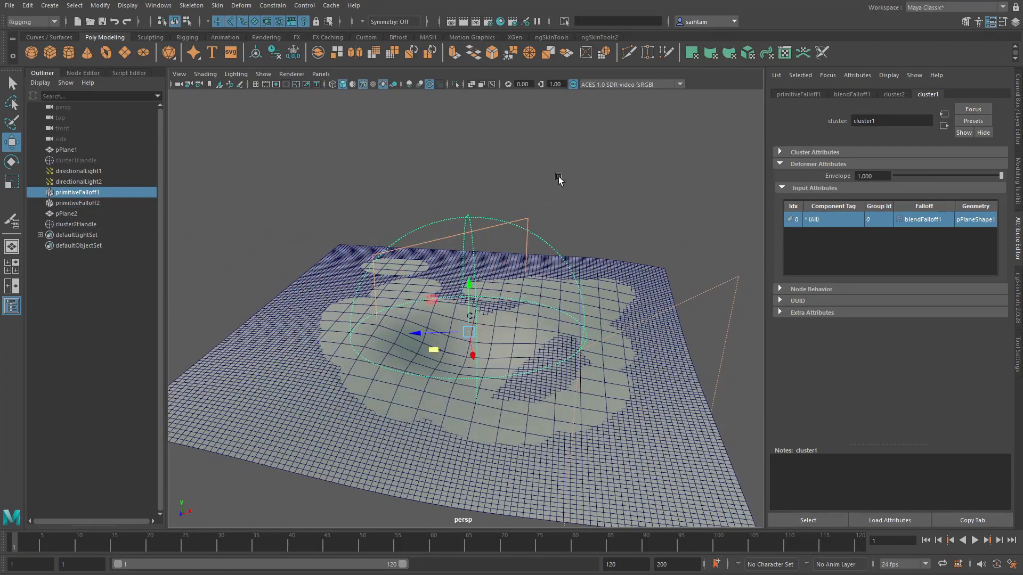
- Turn on X-ray display and compare the two planes' deformation with primitiveFalloff1 and primitiveFalloff2
{"action": "left_click", "coordinate": [472, 85]}
{"action": "left_click_drag", "start_coordinate": [502, 163], "coordinate": [557, 144], "text": "alt"}
{"action": "right_click_drag", "start_coordinate": [557, 144], "coordinate": [602, 276], "text": "alt"}
{"action": "left_click_drag", "start_coordinate": [603, 275], "coordinate": [405, 378], "text": "alt"}
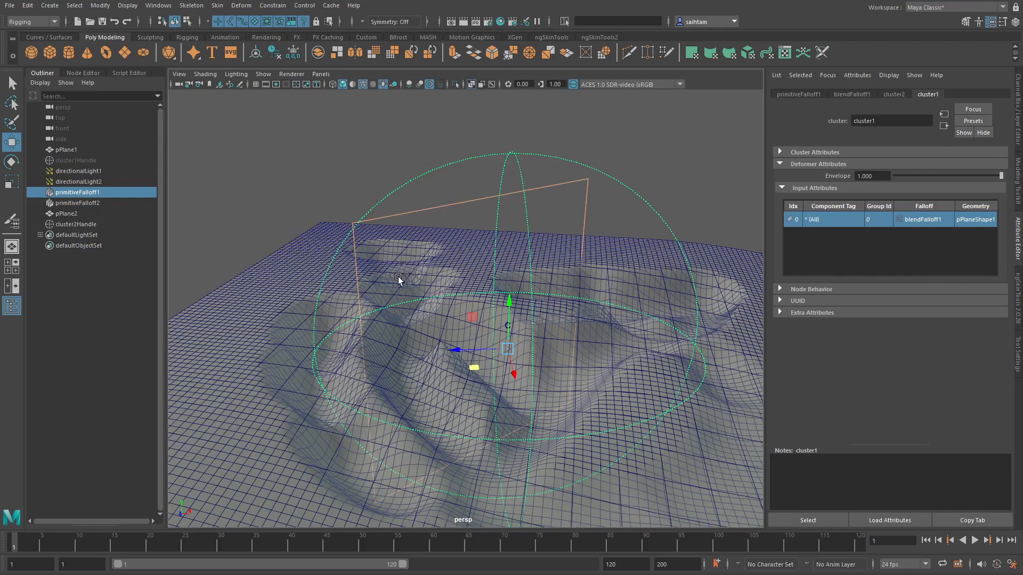
{"action": "left_click", "coordinate": [93, 202]}
{"action": "left_click", "coordinate": [97, 191]}
{"action": "left_click", "coordinate": [98, 201]}
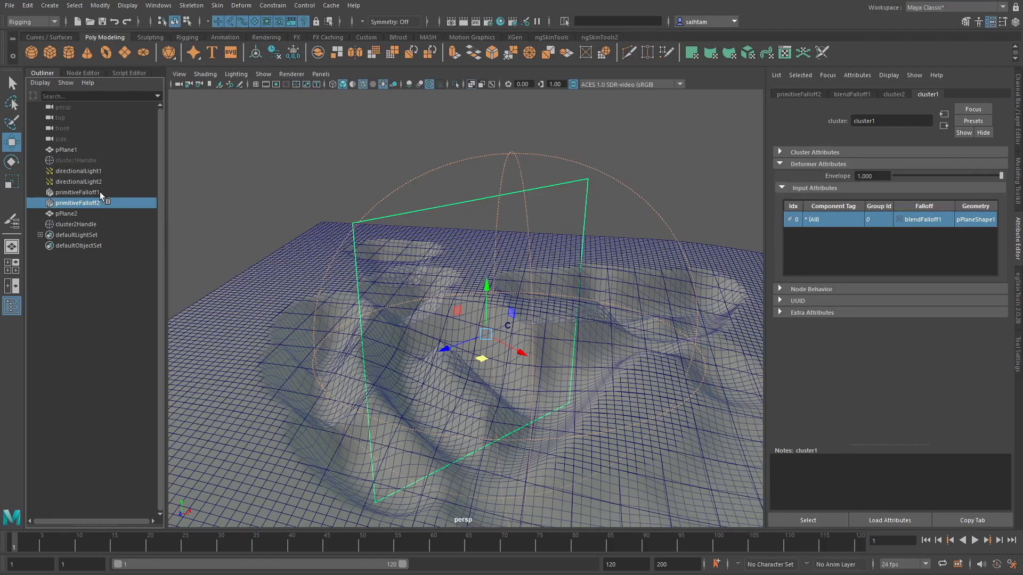
- Switch the viewport to plain shaded display and turn off X-ray
{"action": "scroll", "coordinate": [341, 231], "scroll_direction": "down", "scroll_amount": 2}
{"action": "left_click_drag", "start_coordinate": [352, 235], "coordinate": [405, 255], "text": "alt"}
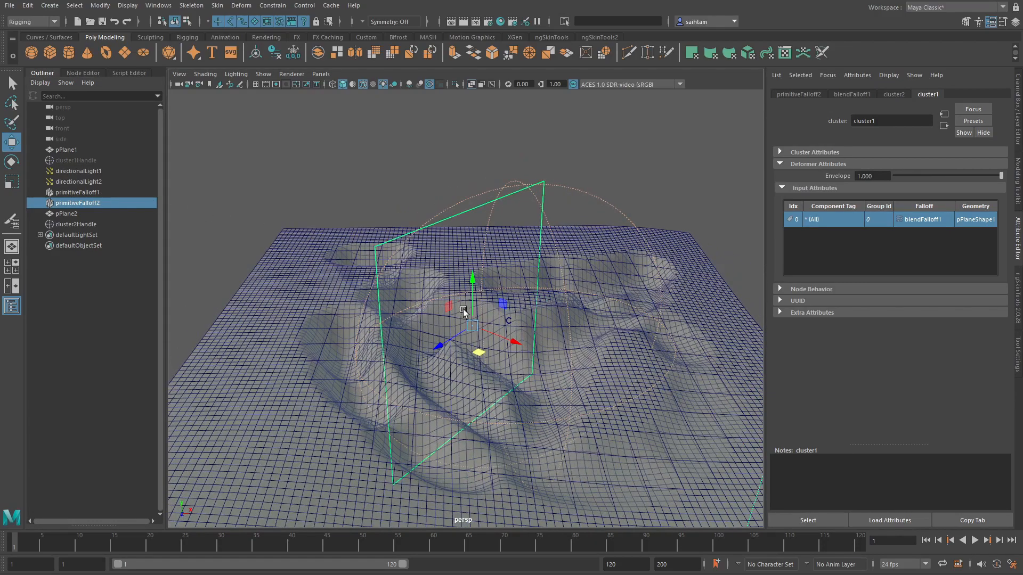
{"action": "left_click_drag", "start_coordinate": [462, 308], "coordinate": [472, 326], "text": "alt"}
{"action": "key", "text": "5"}
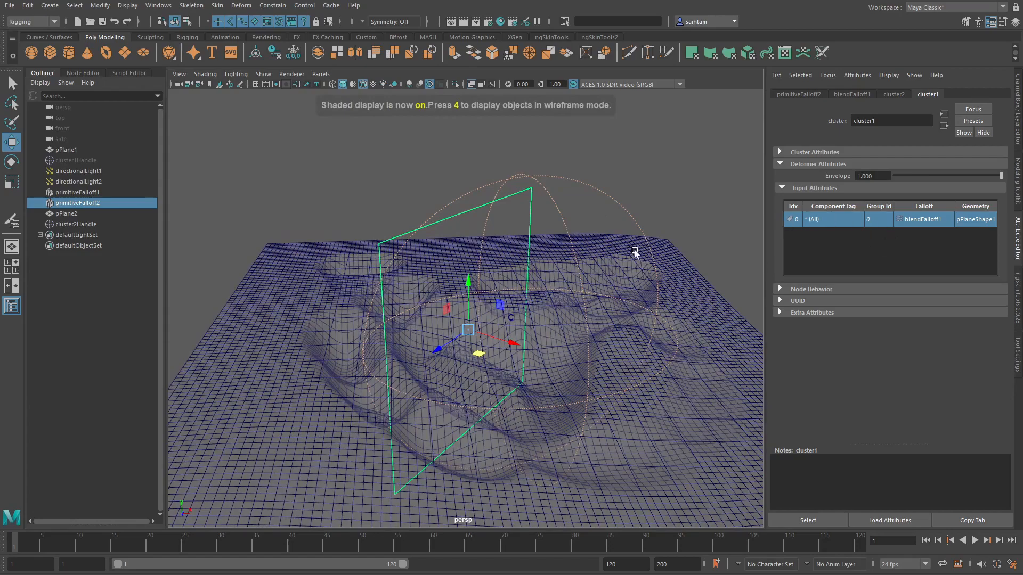
{"action": "left_click", "coordinate": [471, 84]}
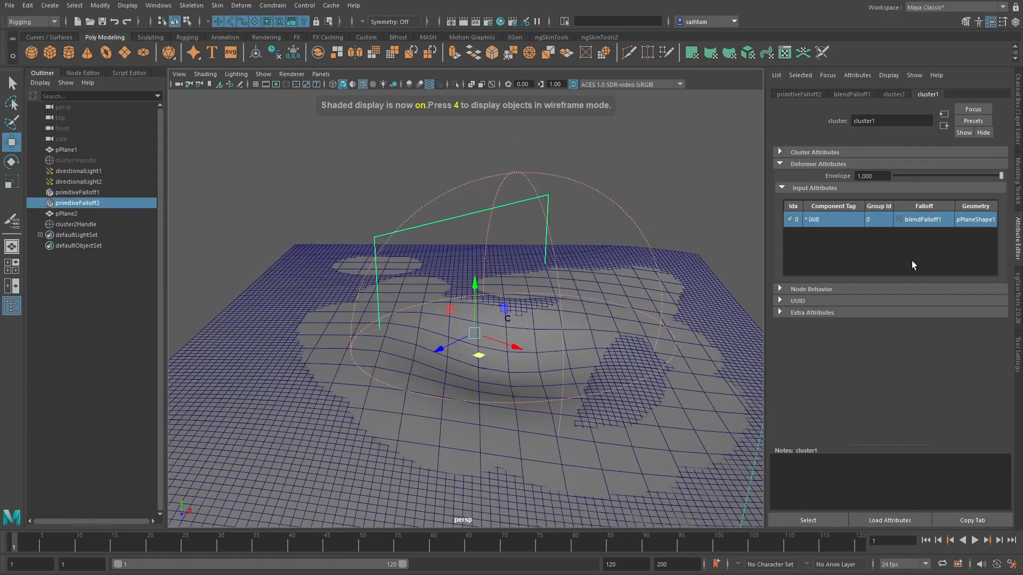
- Try to create a new transfer falloff for cluster1 in place of its blend falloff
{"action": "right_click", "coordinate": [924, 219]}
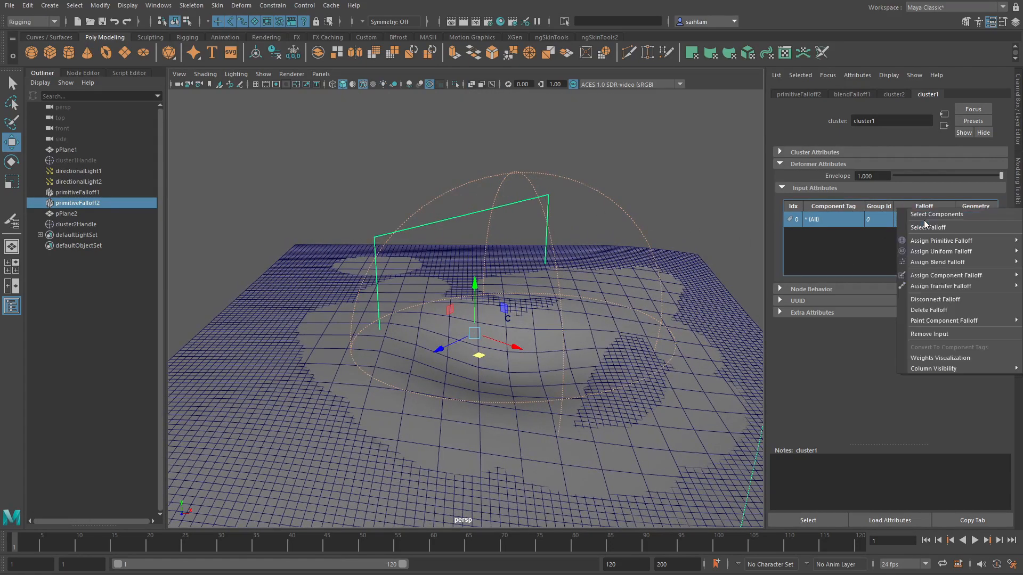
{"action": "left_click", "coordinate": [852, 257]}
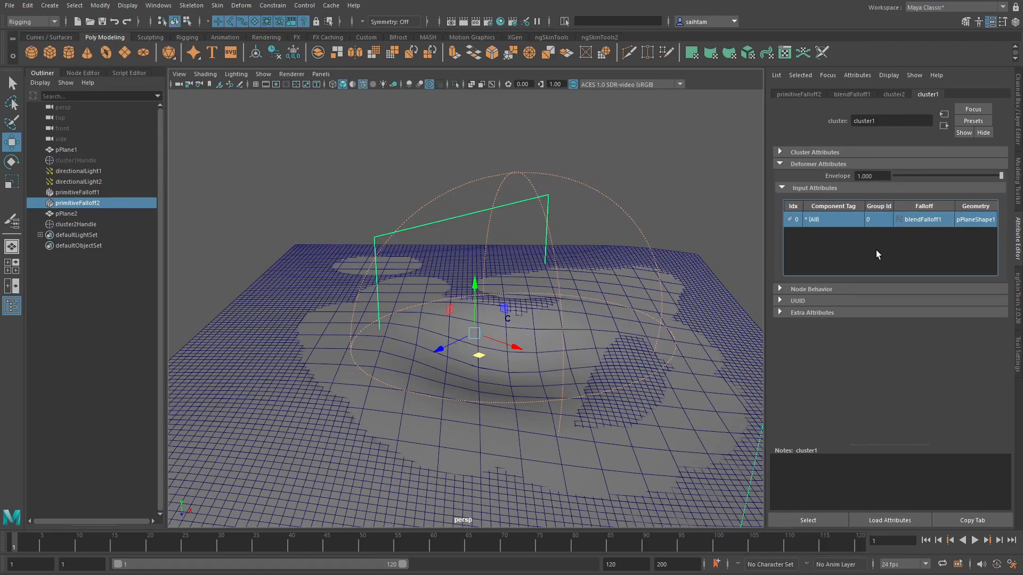
{"action": "right_click", "coordinate": [918, 216]}
{"action": "mouse_move", "coordinate": [943, 285]}
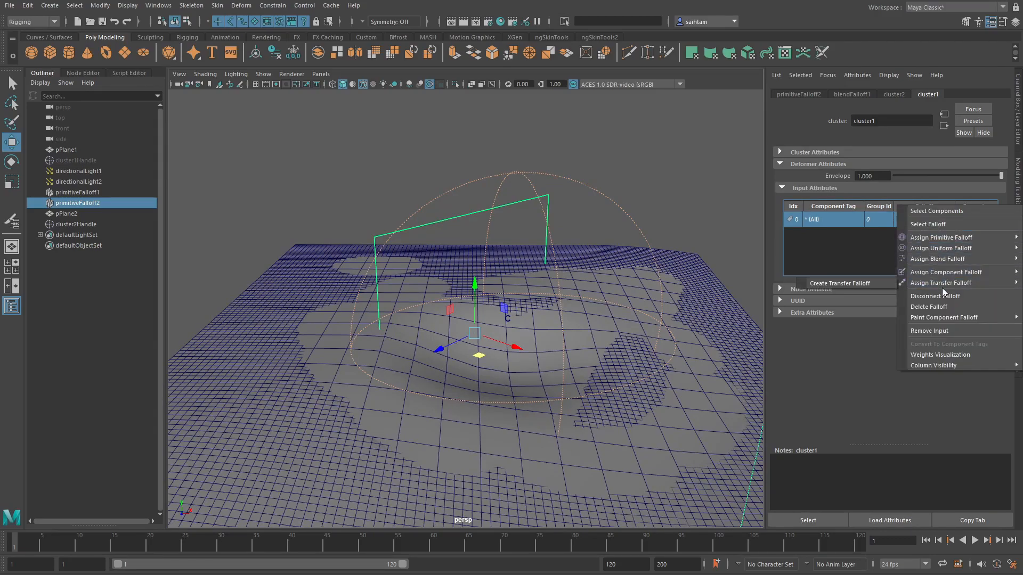
{"action": "left_click", "coordinate": [873, 281]}
{"action": "left_click_drag", "start_coordinate": [533, 269], "coordinate": [574, 276], "text": "alt"}
- Inspect the blendFalloff1 used by cluster2 and undo the transfer falloff assignment on cluster1
{"action": "right_click", "coordinate": [896, 226]}
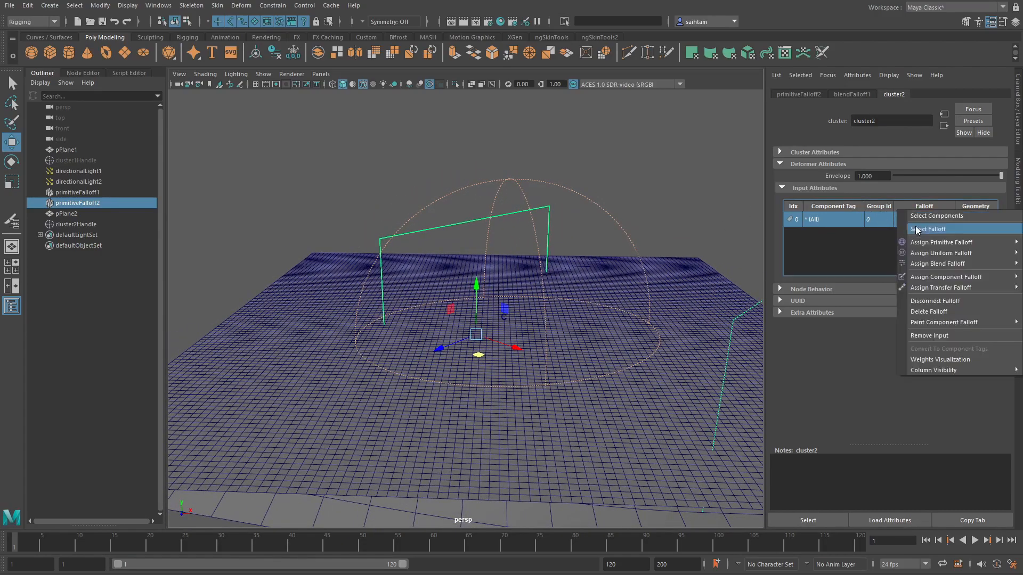
{"action": "left_click", "coordinate": [942, 229]}
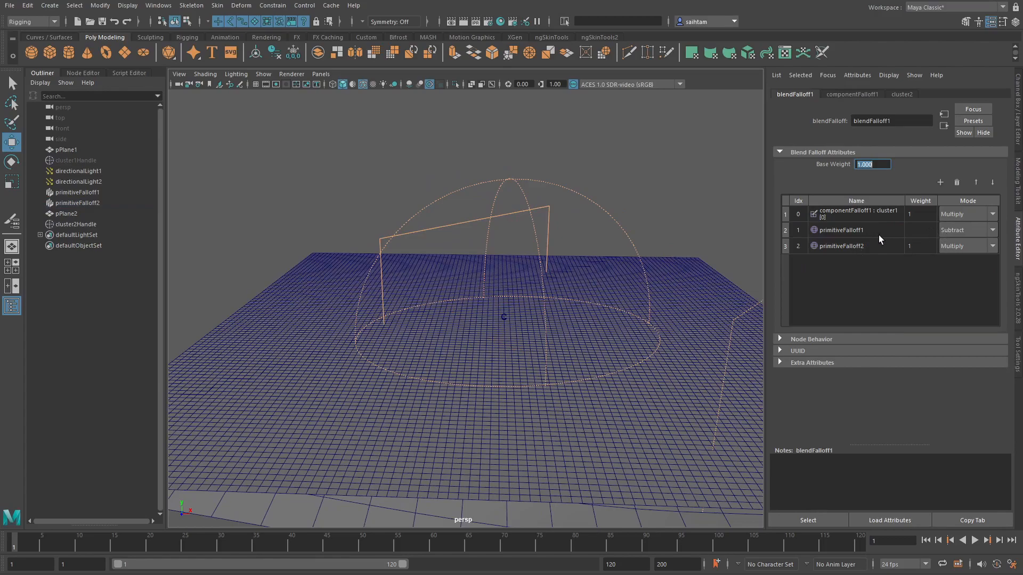
{"action": "left_click", "coordinate": [942, 126]}
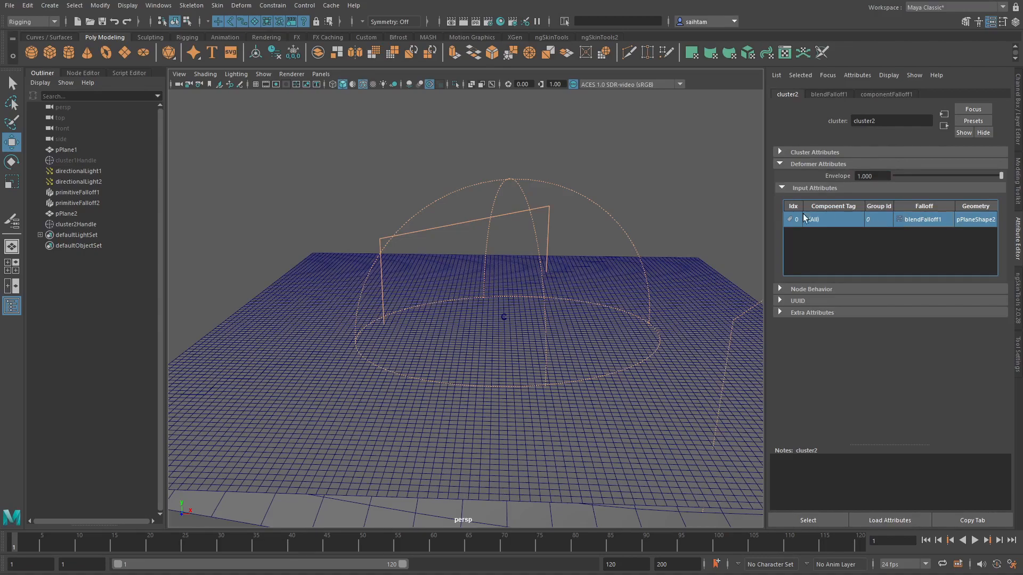
{"action": "left_click", "coordinate": [675, 216]}
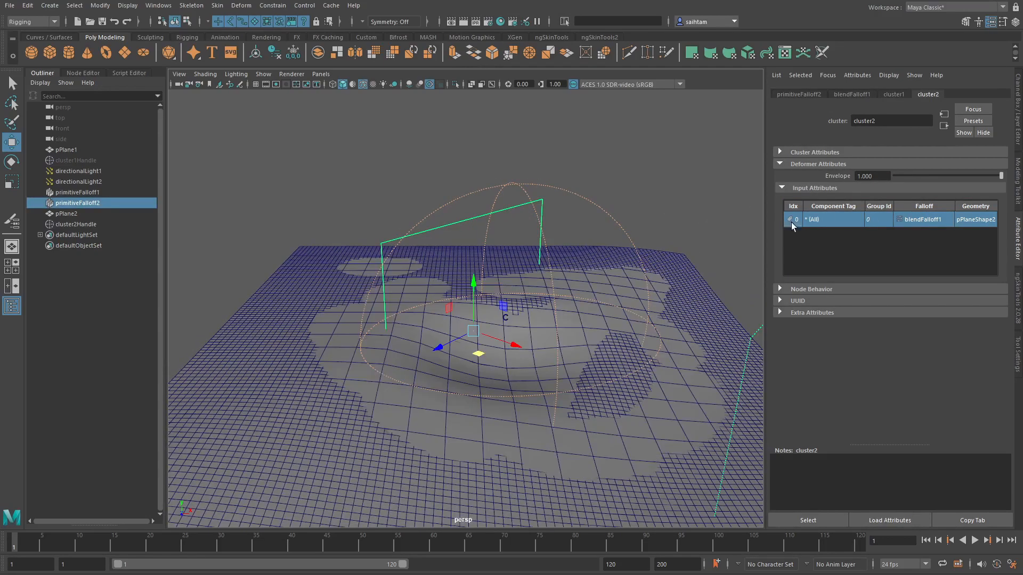
- Create a new transfer falloff as the falloff of cluster2
{"action": "right_click", "coordinate": [928, 223]}
{"action": "mouse_move", "coordinate": [939, 286]}
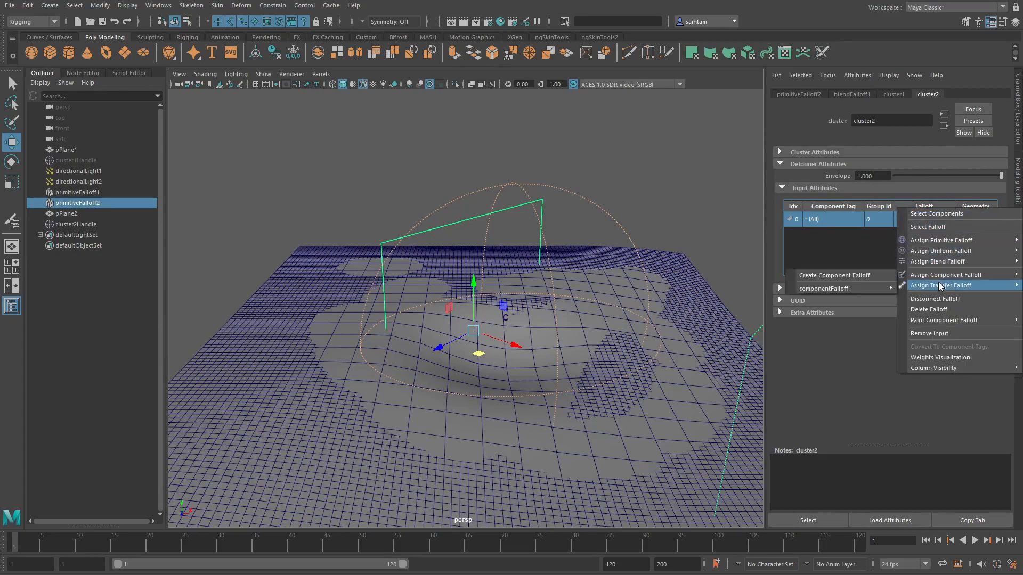
{"action": "left_click", "coordinate": [864, 284]}
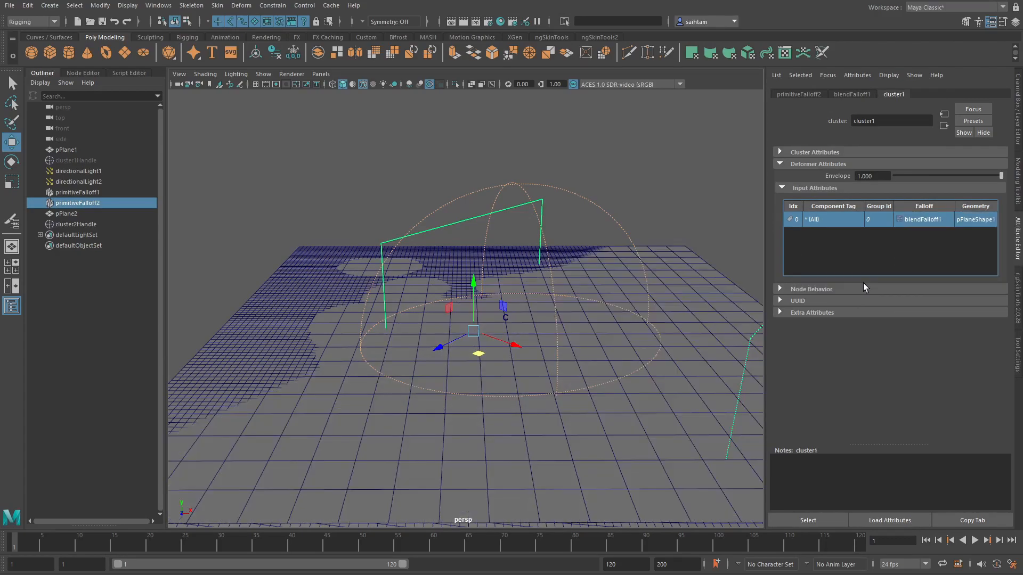
- Graph the input and output connections of the second plane, pPlane2, in the Node Editor
{"action": "left_click", "coordinate": [83, 73]}
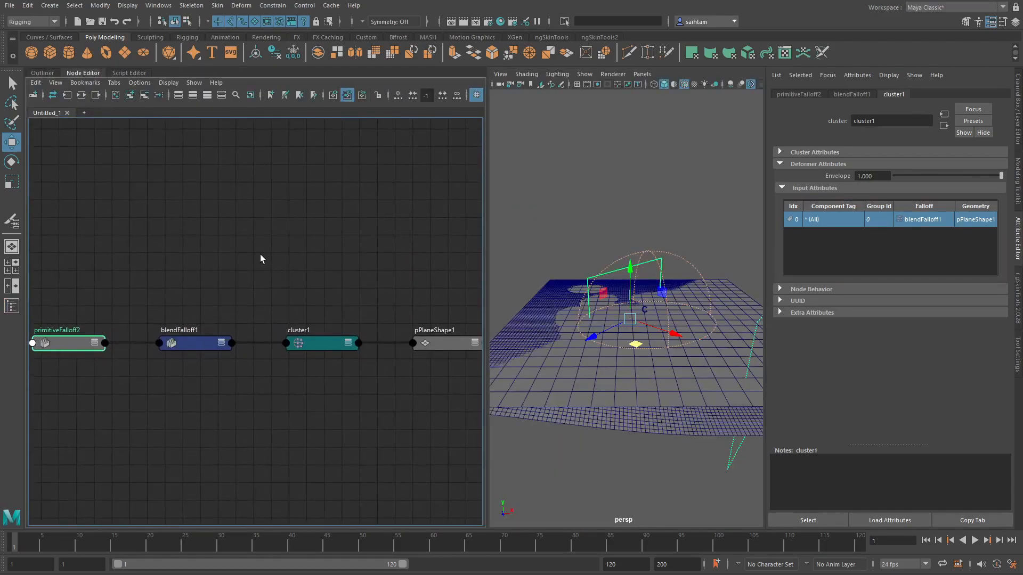
{"action": "key", "text": "q"}
{"action": "left_click", "coordinate": [662, 398]}
{"action": "left_click", "coordinate": [81, 95]}
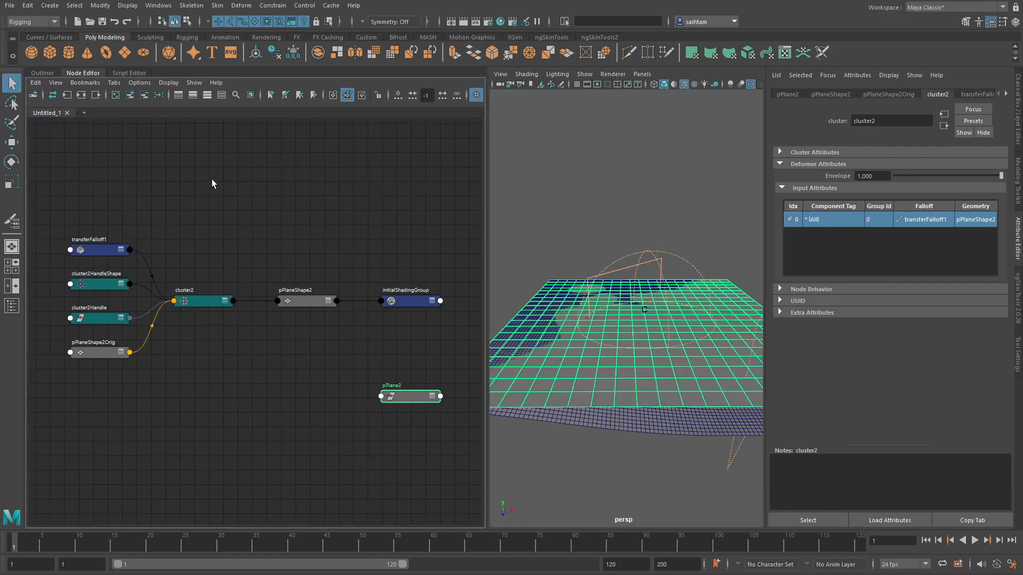
{"action": "left_click", "coordinate": [233, 208]}
- Graph only transferFalloff1 with its own connections and expand the node to its connected attributes
{"action": "left_click", "coordinate": [114, 250]}
{"action": "right_click_drag", "start_coordinate": [164, 230], "coordinate": [321, 235], "text": "alt"}
{"action": "middle_click_drag", "start_coordinate": [322, 235], "coordinate": [341, 228], "text": "alt"}
{"action": "left_click_drag", "start_coordinate": [296, 235], "coordinate": [269, 191]}
{"action": "key", "text": "2"}
{"action": "left_click", "coordinate": [81, 95]}
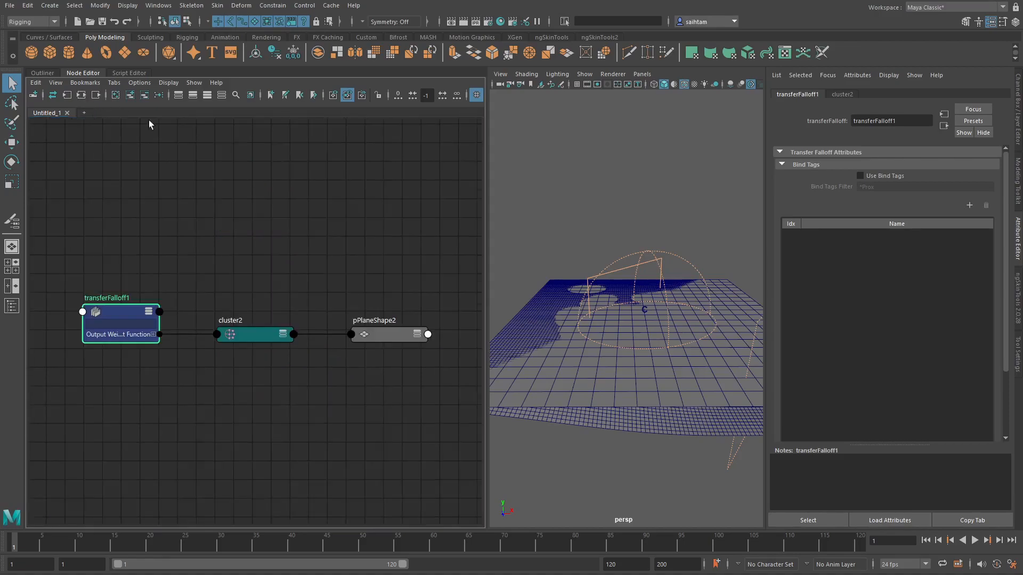
- Examine how transferFalloff1 feeds cluster2, checking both nodes' attributes and moving transferFalloff1 up
{"action": "scroll", "coordinate": [250, 319], "scroll_direction": "up", "scroll_amount": 2}
{"action": "left_click", "coordinate": [253, 328]}
{"action": "middle_click_drag", "start_coordinate": [253, 329], "coordinate": [337, 287], "text": "alt"}
{"action": "left_click", "coordinate": [328, 326]}
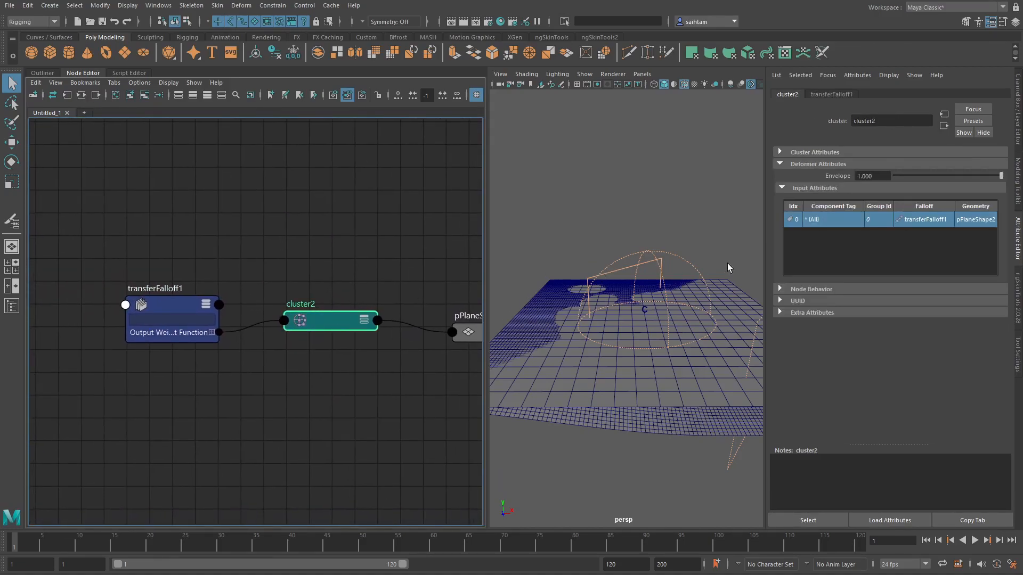
{"action": "left_click_drag", "start_coordinate": [128, 330], "coordinate": [184, 294]}
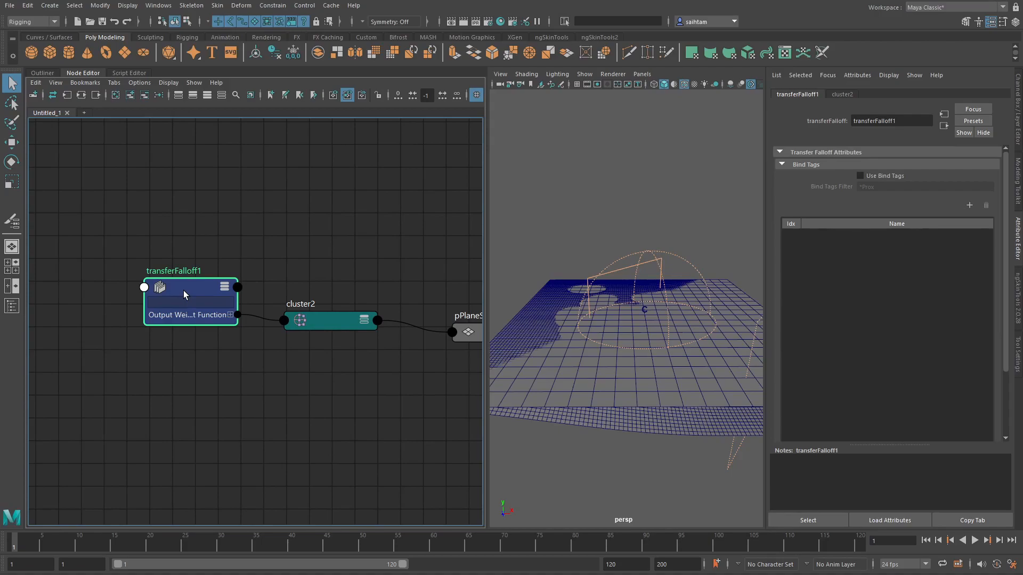
- Select pPlane1 and graph its connections in the Node Editor in place of the current graph
{"action": "left_click_drag", "start_coordinate": [617, 416], "coordinate": [599, 417], "text": "alt"}
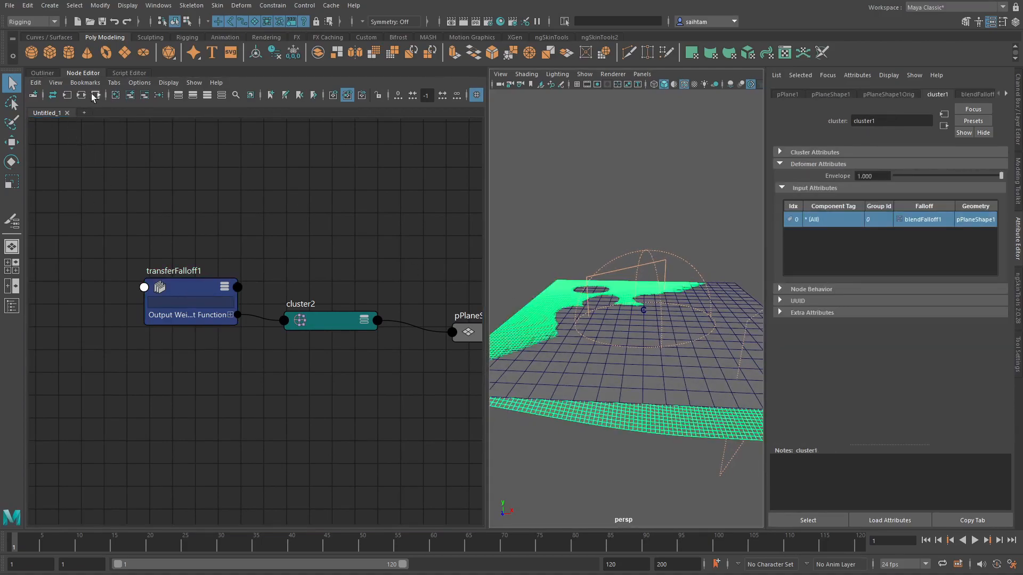
{"action": "left_click", "coordinate": [81, 95]}
{"action": "left_click", "coordinate": [212, 220]}
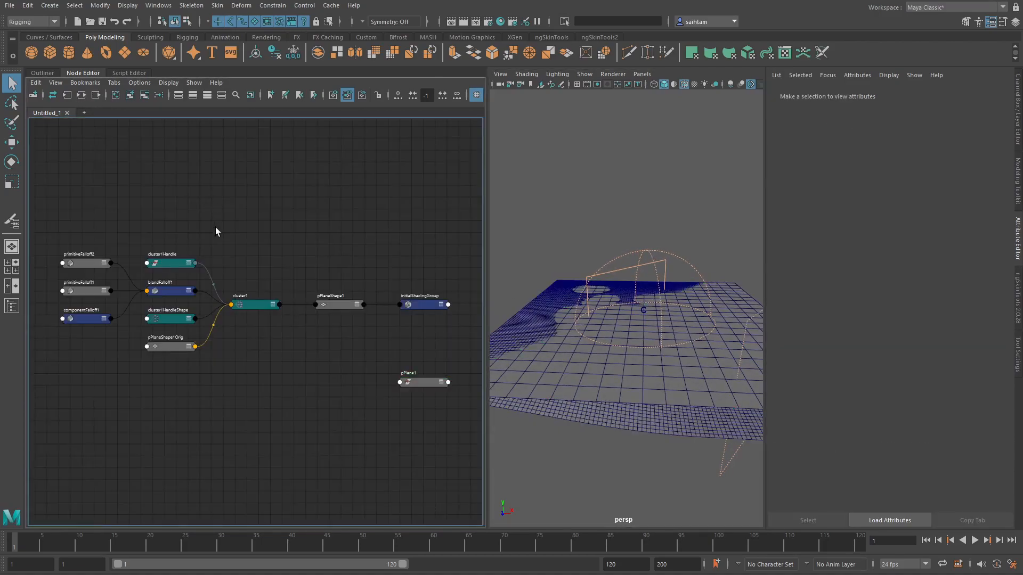
{"action": "scroll", "coordinate": [222, 244], "scroll_direction": "up", "scroll_amount": 2}
- Graph pPlane2's connections in a second Node Editor graph and select its cluster2 node
{"action": "left_click", "coordinate": [588, 345]}
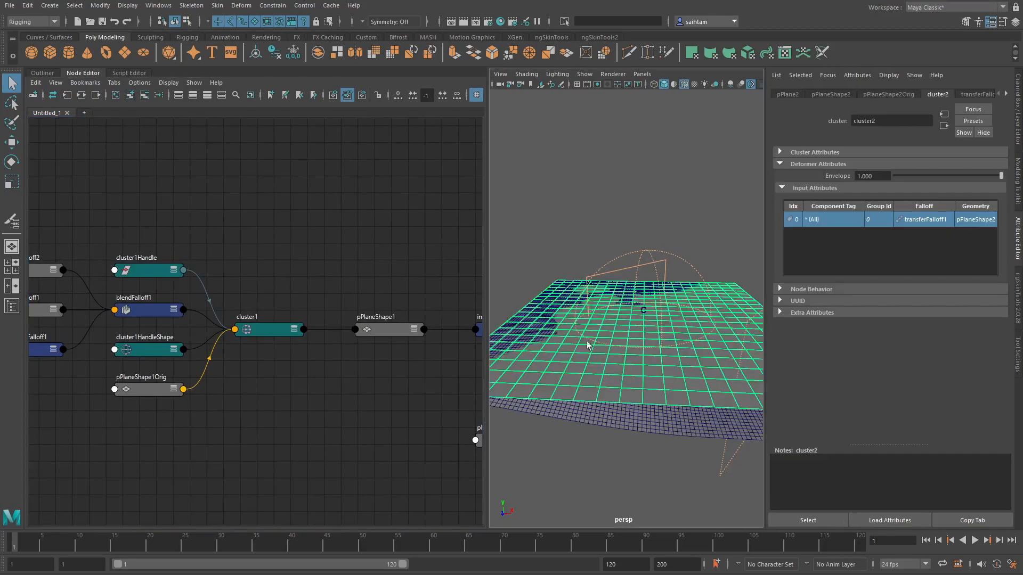
{"action": "left_click", "coordinate": [85, 113]}
{"action": "left_click", "coordinate": [81, 95]}
{"action": "left_click", "coordinate": [257, 206]}
{"action": "scroll", "coordinate": [235, 253], "scroll_direction": "up", "scroll_amount": 2}
{"action": "middle_click_drag", "start_coordinate": [242, 260], "coordinate": [303, 251], "text": "alt"}
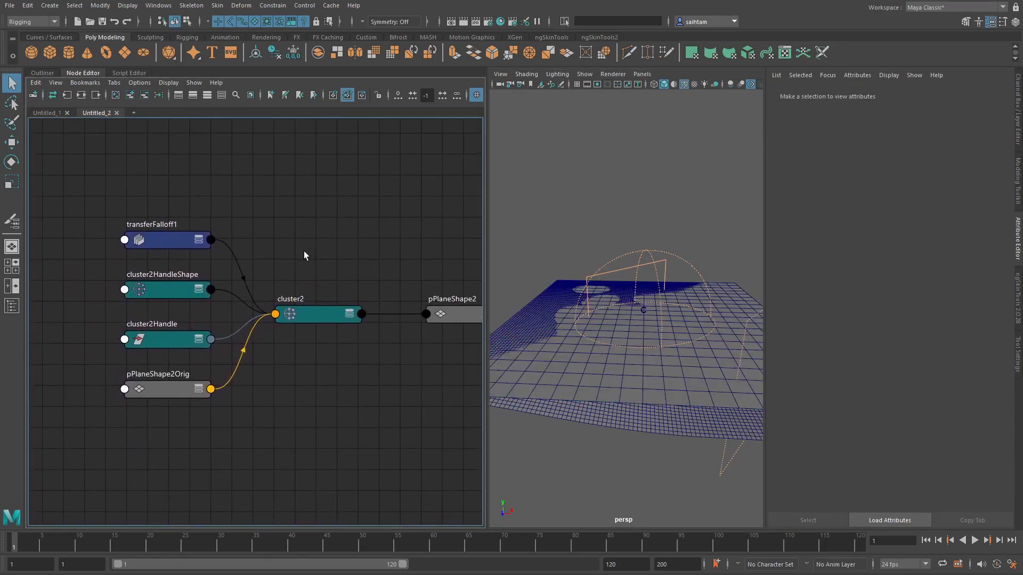
{"action": "left_click", "coordinate": [307, 317]}
- Add cluster2 to the first graph, place it below cluster1, and widen the Node Editor
{"action": "left_click", "coordinate": [56, 113]}
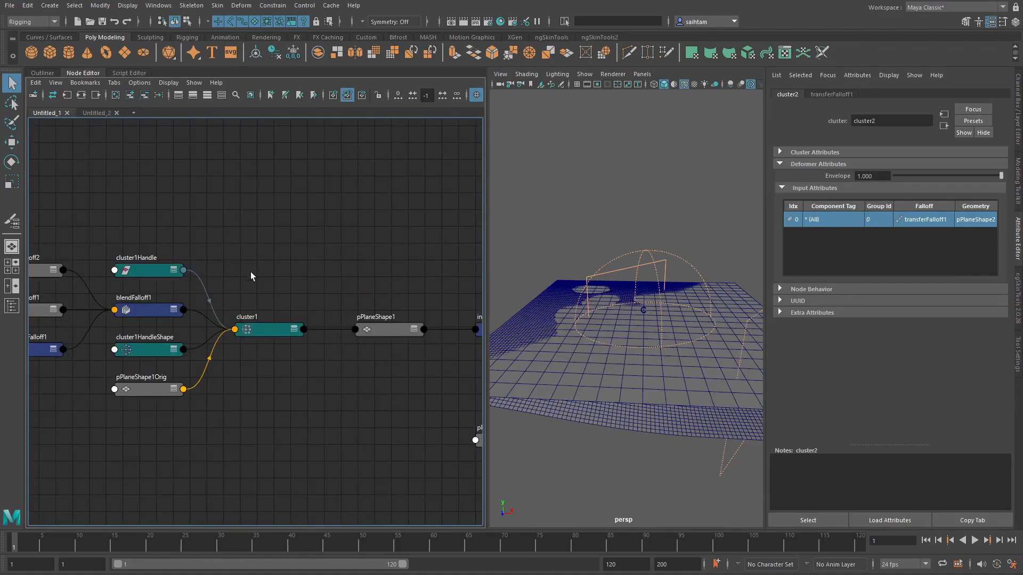
{"action": "left_click", "coordinate": [132, 96]}
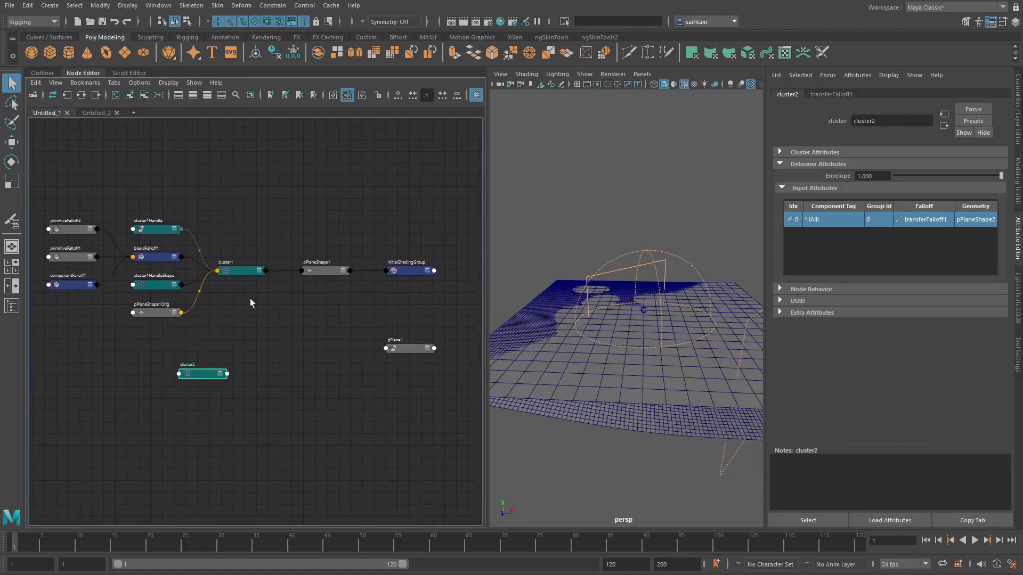
{"action": "left_click_drag", "start_coordinate": [167, 413], "coordinate": [362, 345]}
{"action": "left_click_drag", "start_coordinate": [151, 428], "coordinate": [318, 360]}
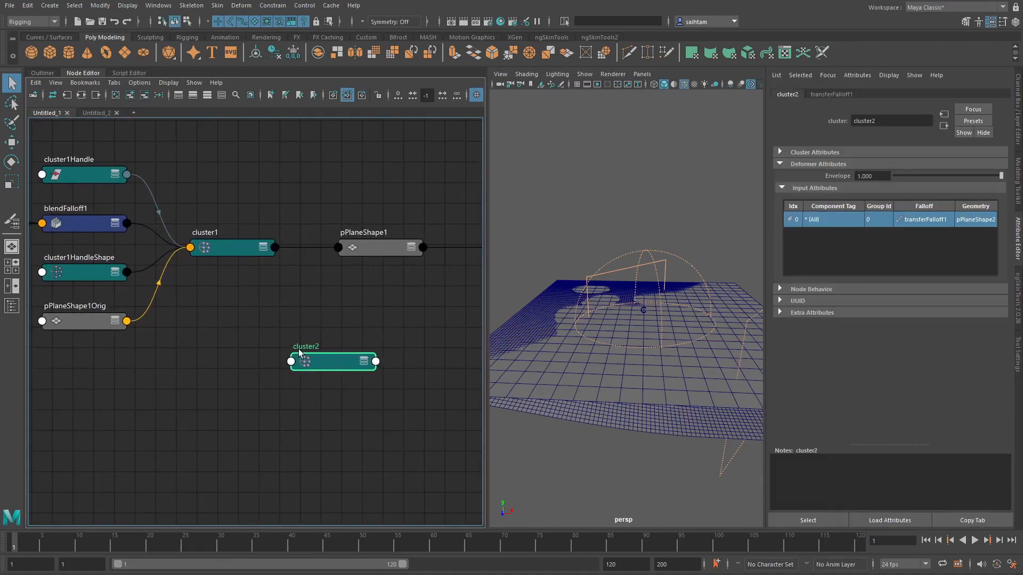
{"action": "middle_click_drag", "start_coordinate": [252, 311], "coordinate": [317, 327], "text": "alt"}
{"action": "left_click_drag", "start_coordinate": [487, 289], "coordinate": [607, 287]}
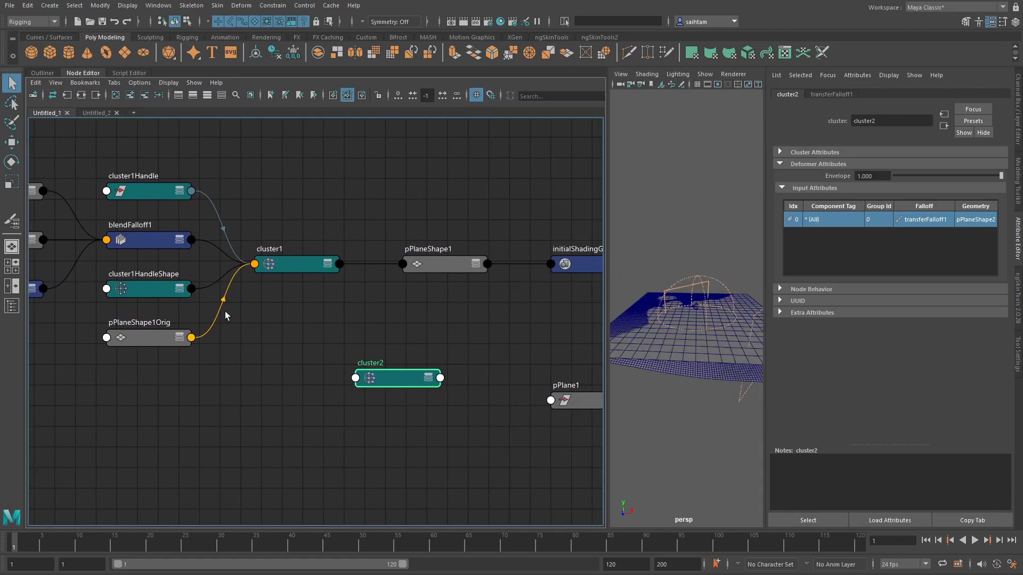
- Remove cluster1Handle, cluster1HandleShape, pPlaneShape1, initialShadingGroup and pPlane1 from the first graph
{"action": "middle_click_drag", "start_coordinate": [275, 310], "coordinate": [384, 322], "text": "alt"}
{"action": "scroll", "coordinate": [383, 323], "scroll_direction": "down", "scroll_amount": 1}
{"action": "left_click", "coordinate": [213, 384]}
{"action": "left_click", "coordinate": [267, 306]}
{"action": "left_click", "coordinate": [255, 208], "text": "shift"}
{"action": "middle_click_drag", "start_coordinate": [467, 245], "coordinate": [246, 237], "text": "alt"}
{"action": "left_click_drag", "start_coordinate": [321, 213], "coordinate": [447, 279], "text": "shift"}
{"action": "left_click_drag", "start_coordinate": [448, 348], "coordinate": [473, 405], "text": "shift"}
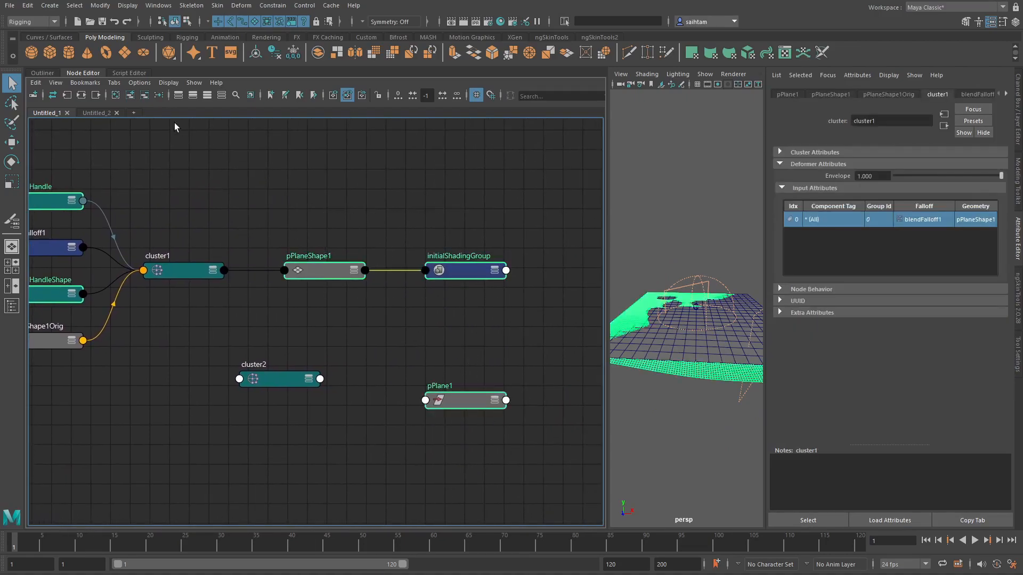
{"action": "left_click", "coordinate": [145, 94]}
- Rearrange the cluster1 and cluster2 nodes and expand both to show their connected attributes
{"action": "key", "text": "a"}
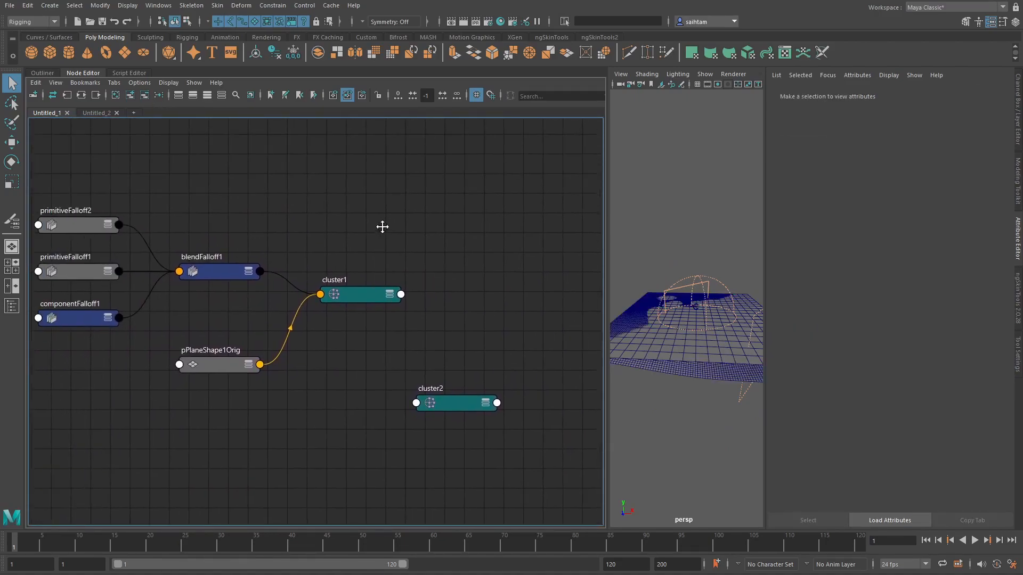
{"action": "left_click_drag", "start_coordinate": [439, 278], "coordinate": [519, 208]}
{"action": "key", "text": "2"}
{"action": "middle_click_drag", "start_coordinate": [413, 270], "coordinate": [426, 254], "text": "alt"}
{"action": "left_click_drag", "start_coordinate": [276, 245], "coordinate": [298, 242]}
{"action": "left_click_drag", "start_coordinate": [553, 391], "coordinate": [513, 385]}
{"action": "key", "text": "2"}
{"action": "middle_click_drag", "start_coordinate": [394, 383], "coordinate": [371, 337], "text": "alt"}
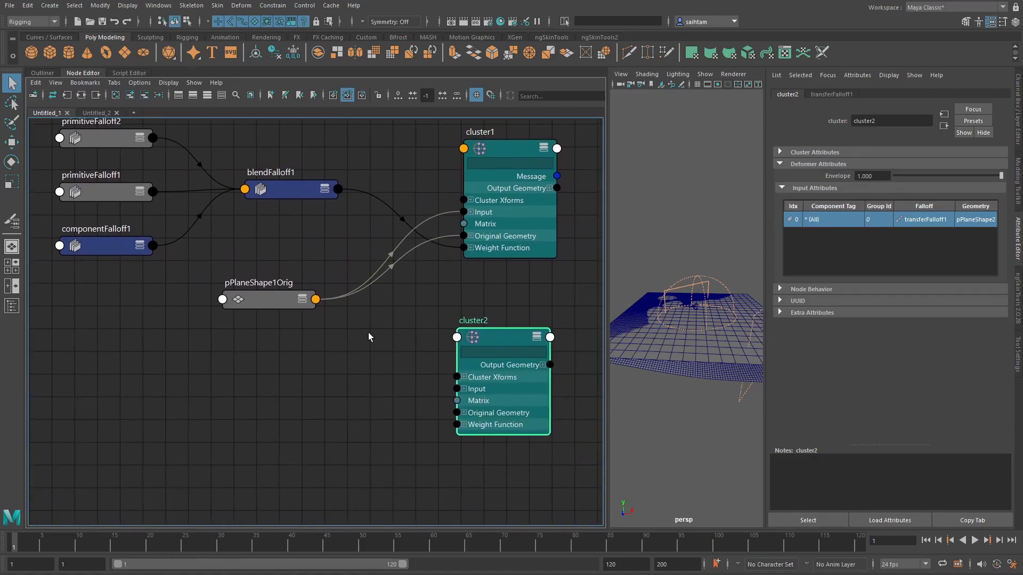
- Add transferFalloff1 from the second graph to the first graph and place it beside cluster2
{"action": "left_click", "coordinate": [97, 113]}
{"action": "left_click", "coordinate": [165, 245]}
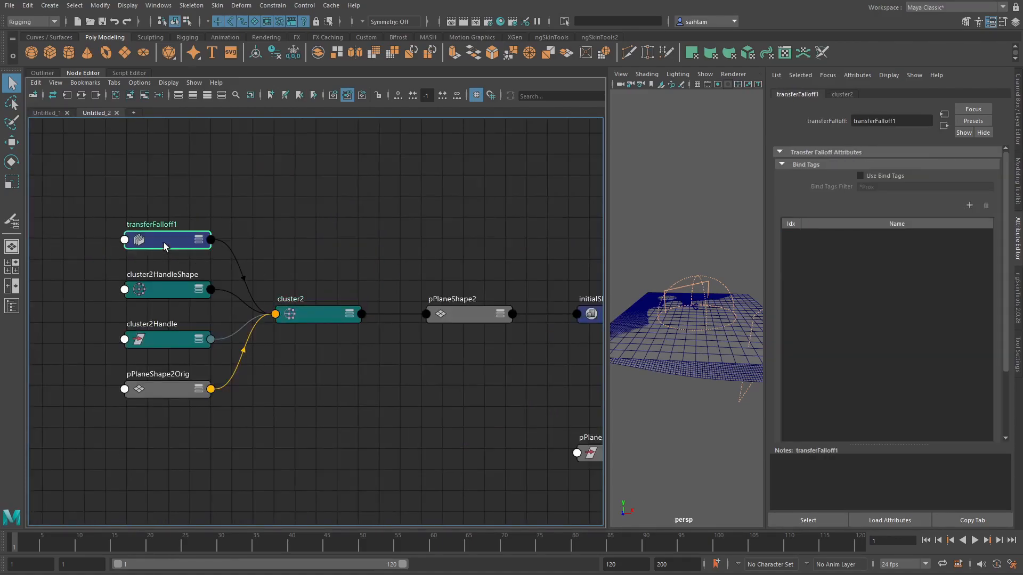
{"action": "left_click", "coordinate": [50, 113]}
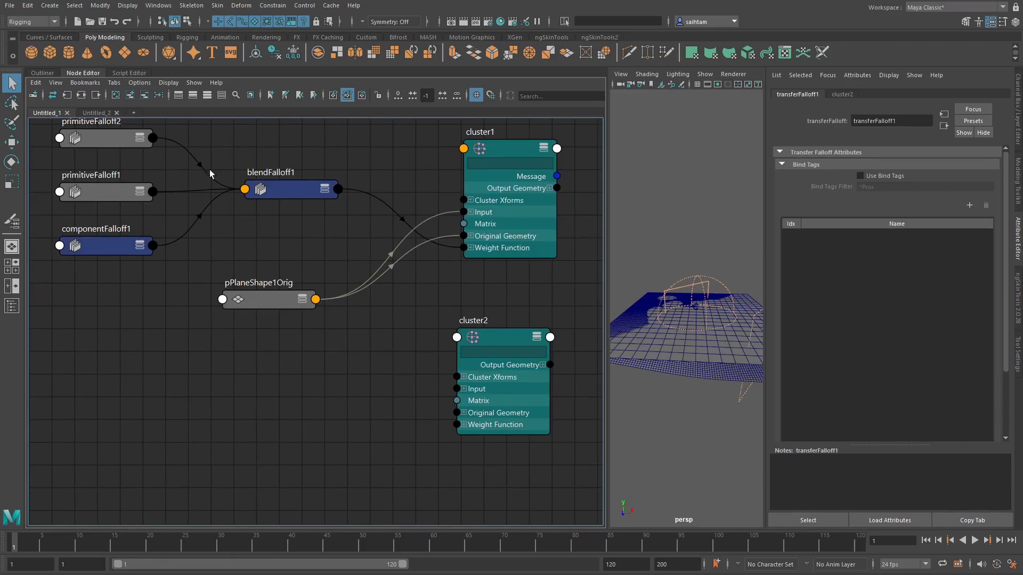
{"action": "left_click", "coordinate": [130, 95]}
{"action": "left_click", "coordinate": [410, 405], "text": "shift"}
{"action": "left_click_drag", "start_coordinate": [276, 485], "coordinate": [431, 418]}
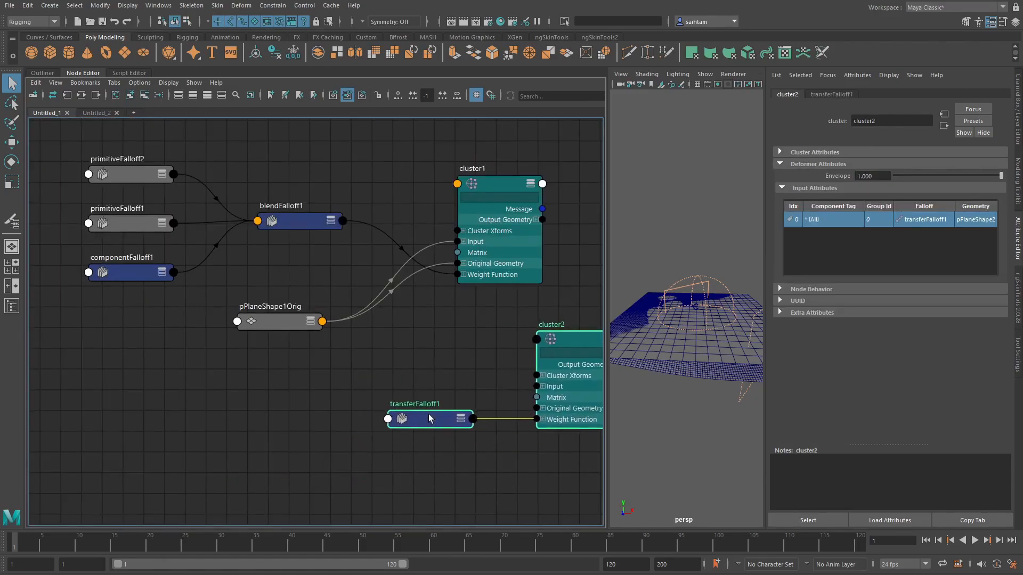
- Expand the blendFalloff1 node to show its connected attributes
{"action": "left_click", "coordinate": [399, 343]}
{"action": "middle_click_drag", "start_coordinate": [399, 344], "coordinate": [318, 354]}
{"action": "left_click", "coordinate": [229, 238]}
{"action": "key", "text": "2"}
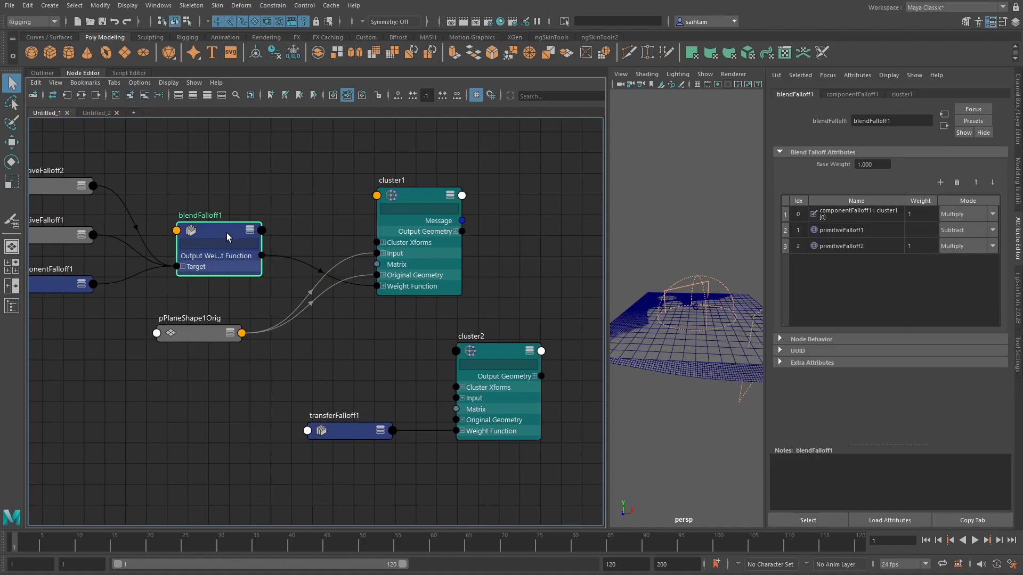
{"action": "scroll", "coordinate": [354, 306], "scroll_direction": "up", "scroll_amount": 3}
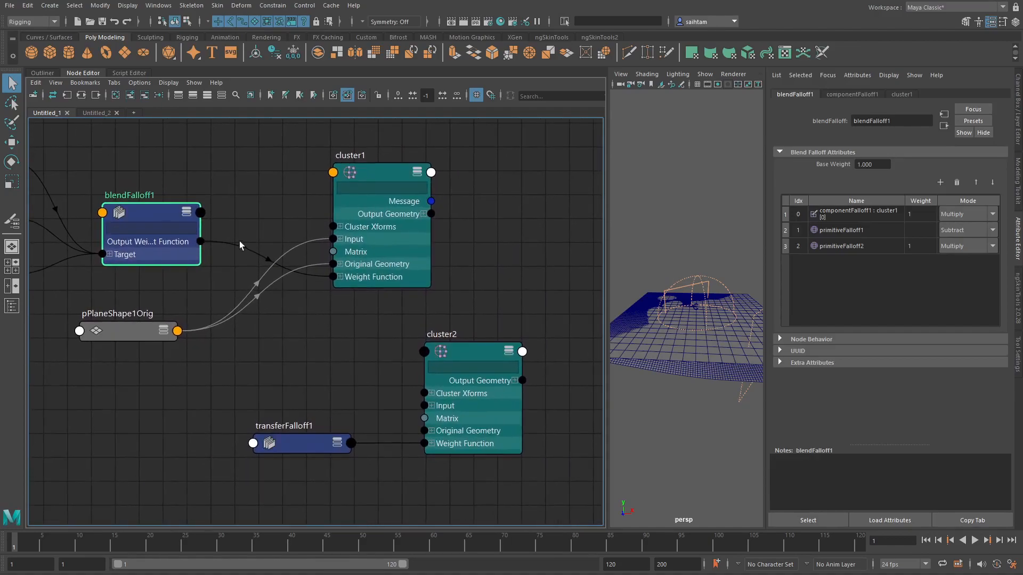
- Try connecting blendFalloff1's Output Weight Function directly to cluster2's Weight Function[0] and check the planes' deformation
{"action": "left_click_drag", "start_coordinate": [201, 241], "coordinate": [427, 447]}
{"action": "scroll", "coordinate": [684, 372], "scroll_direction": "up", "scroll_amount": 1}
{"action": "key", "text": "ctrl+a"}
{"action": "scroll", "coordinate": [743, 329], "scroll_direction": "up", "scroll_amount": 3}
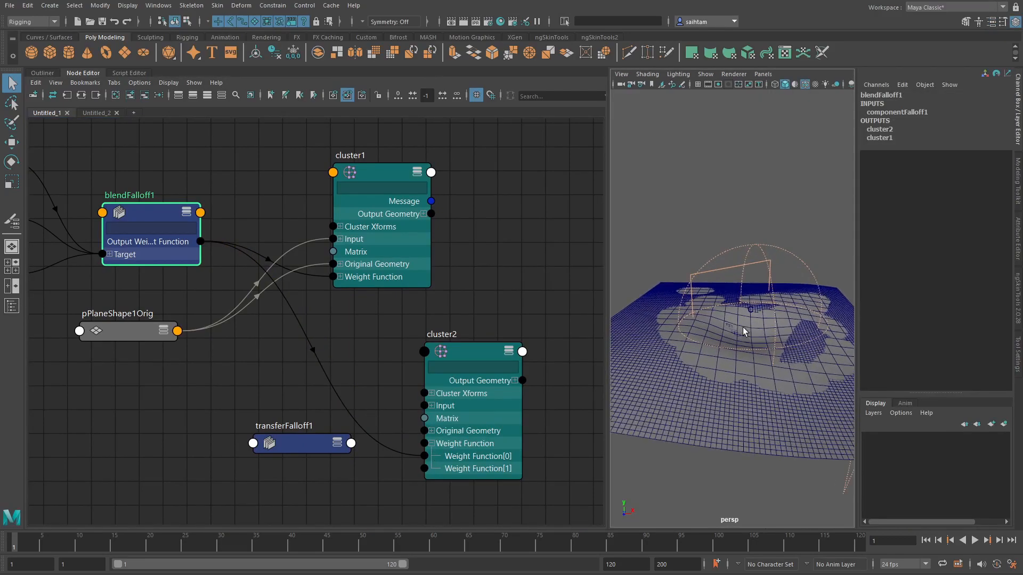
{"action": "scroll", "coordinate": [743, 329], "scroll_direction": "down", "scroll_amount": 1}
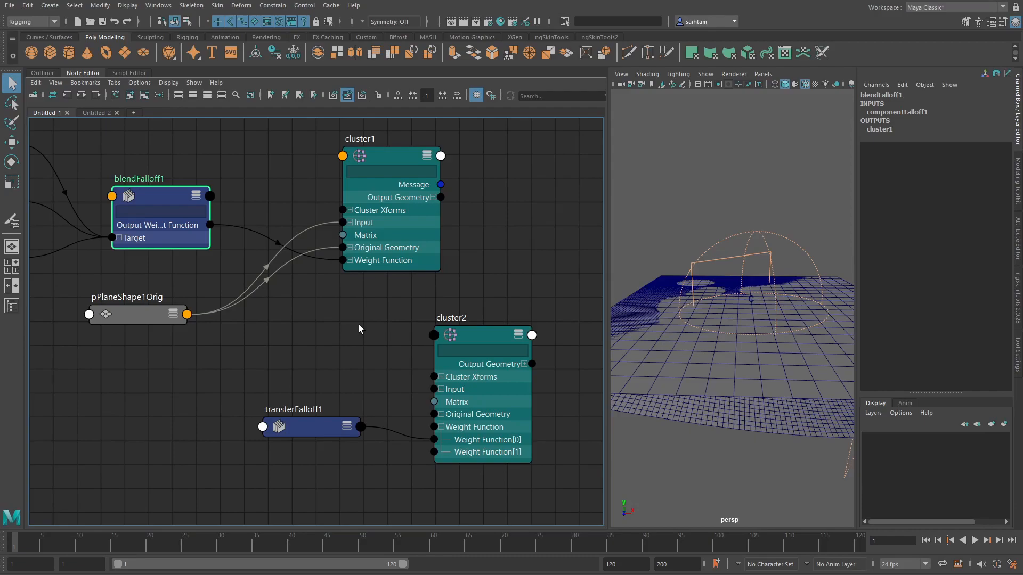
- Reposition transferFalloff1 to the left of cluster2 and expand the node to show all its attributes
{"action": "middle_click_drag", "start_coordinate": [363, 326], "coordinate": [435, 294], "text": "alt"}
{"action": "left_click_drag", "start_coordinate": [379, 387], "coordinate": [350, 330]}
{"action": "key", "text": "2"}
{"action": "right_click_drag", "start_coordinate": [353, 337], "coordinate": [356, 472]}
{"action": "left_click_drag", "start_coordinate": [361, 426], "coordinate": [371, 404]}
{"action": "middle_click_drag", "start_coordinate": [328, 437], "coordinate": [352, 426], "text": "alt"}
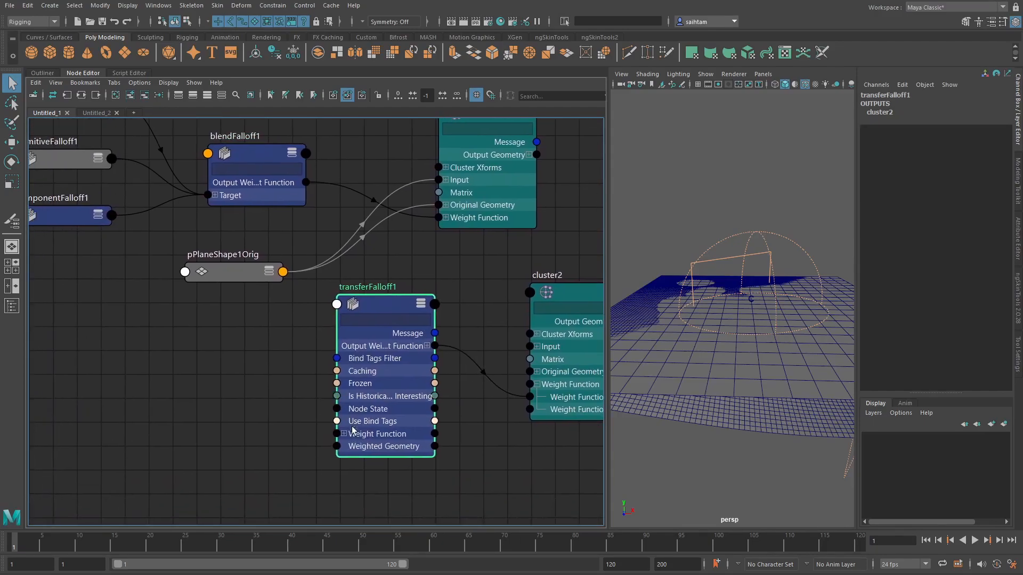
- Connect blendFalloff1's Output Weight Function to transferFalloff1's Weight Function[0]
{"action": "left_click", "coordinate": [344, 435]}
{"action": "left_click_drag", "start_coordinate": [307, 182], "coordinate": [337, 447]}
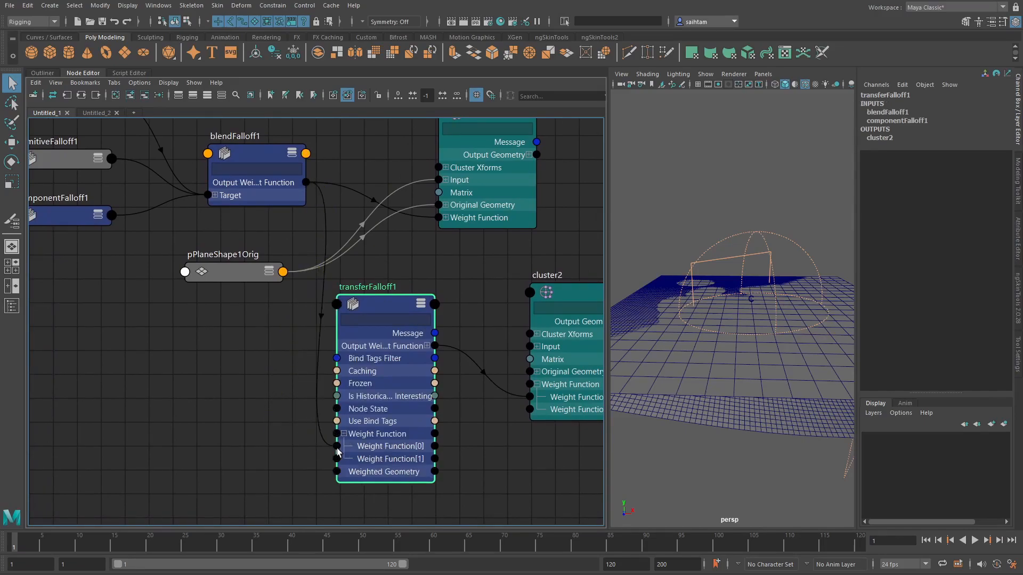
{"action": "middle_click_drag", "start_coordinate": [298, 438], "coordinate": [333, 397], "text": "alt"}
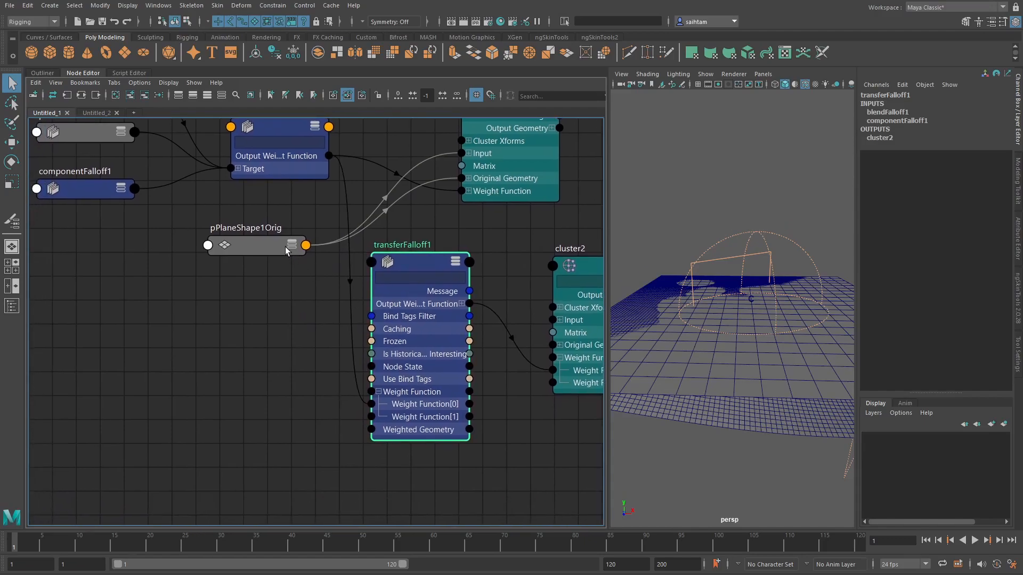
- Move pPlaneShape1Orig to the left of transferFalloff1 in the node graph
{"action": "left_click_drag", "start_coordinate": [288, 251], "coordinate": [251, 328]}
{"action": "middle_click_drag", "start_coordinate": [260, 384], "coordinate": [240, 397], "text": "alt"}
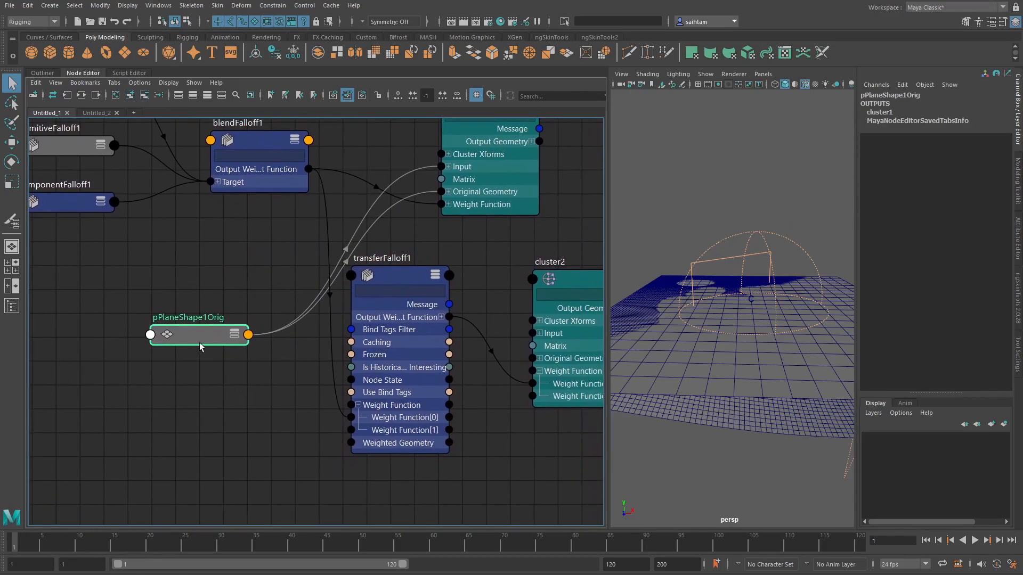
{"action": "key", "text": "a"}
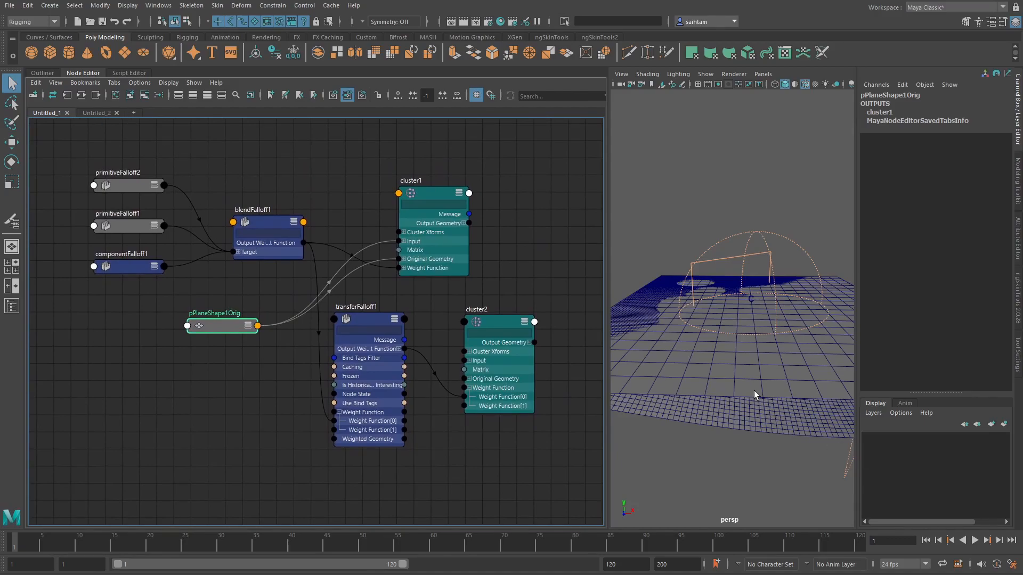
- Add pPlaneShape2Orig from the Untitled_2 graph to the Untitled_1 graph
{"action": "key", "text": "Up"}
{"action": "left_click", "coordinate": [108, 112]}
{"action": "left_click", "coordinate": [129, 95]}
{"action": "left_click", "coordinate": [320, 330]}
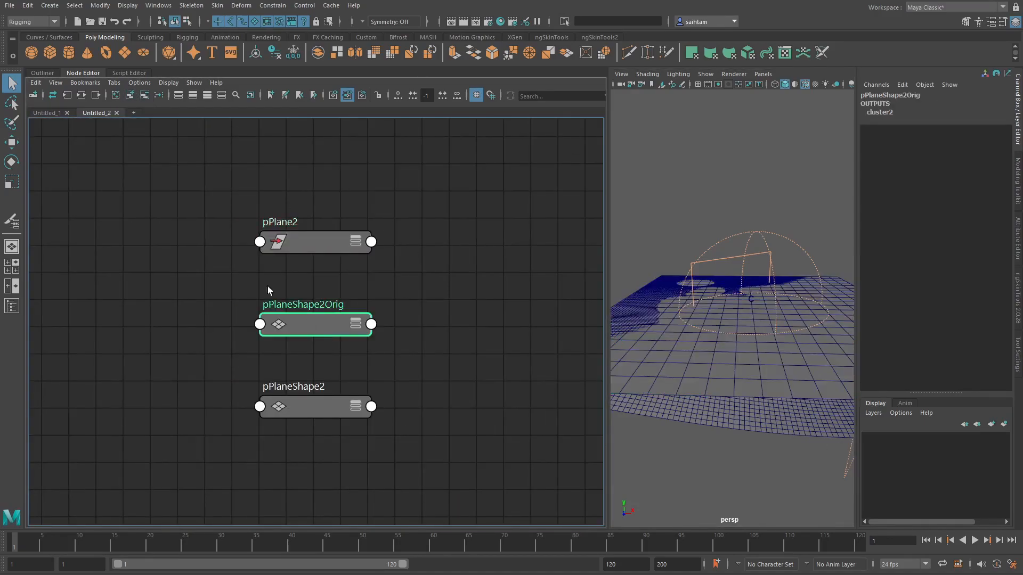
{"action": "left_click", "coordinate": [51, 112]}
{"action": "left_click", "coordinate": [130, 95]}
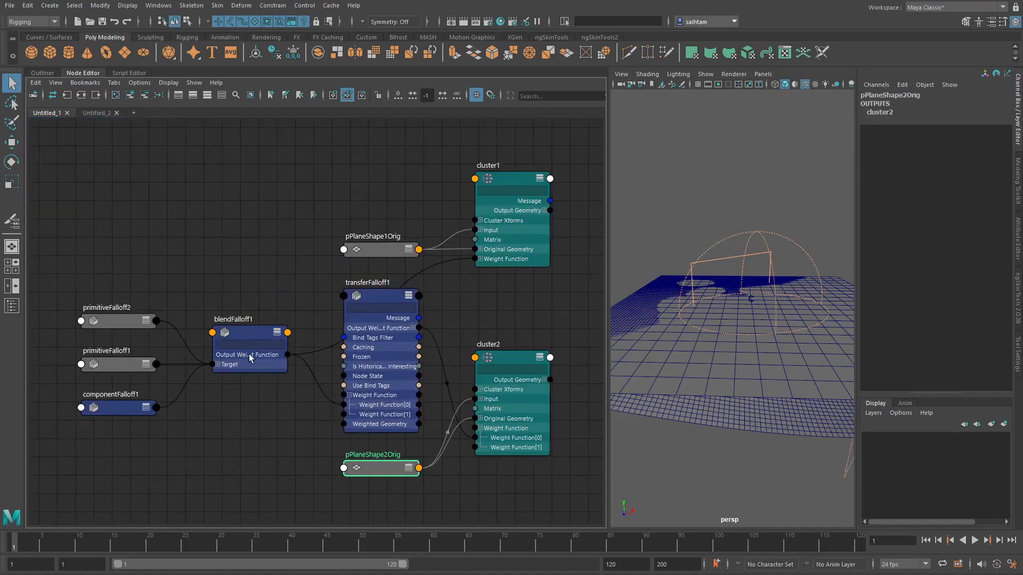
- Connect pPlaneShape2Orig's Out Mesh to transferFalloff1's Weighted Geometry and check the second plane's deformation
{"action": "left_click_drag", "start_coordinate": [399, 409], "coordinate": [341, 353]}
{"action": "left_click", "coordinate": [251, 430]}
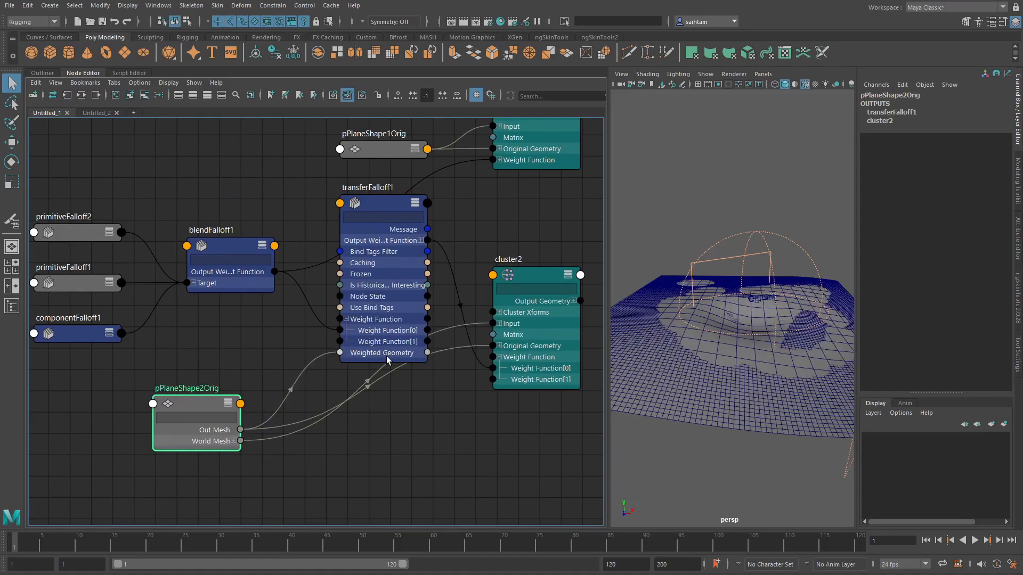
{"action": "left_click_drag", "start_coordinate": [387, 309], "coordinate": [389, 361]}
{"action": "middle_click_drag", "start_coordinate": [740, 363], "coordinate": [678, 369], "text": "alt"}
{"action": "left_click_drag", "start_coordinate": [678, 368], "coordinate": [707, 364], "text": "alt"}
{"action": "left_click", "coordinate": [705, 374]}
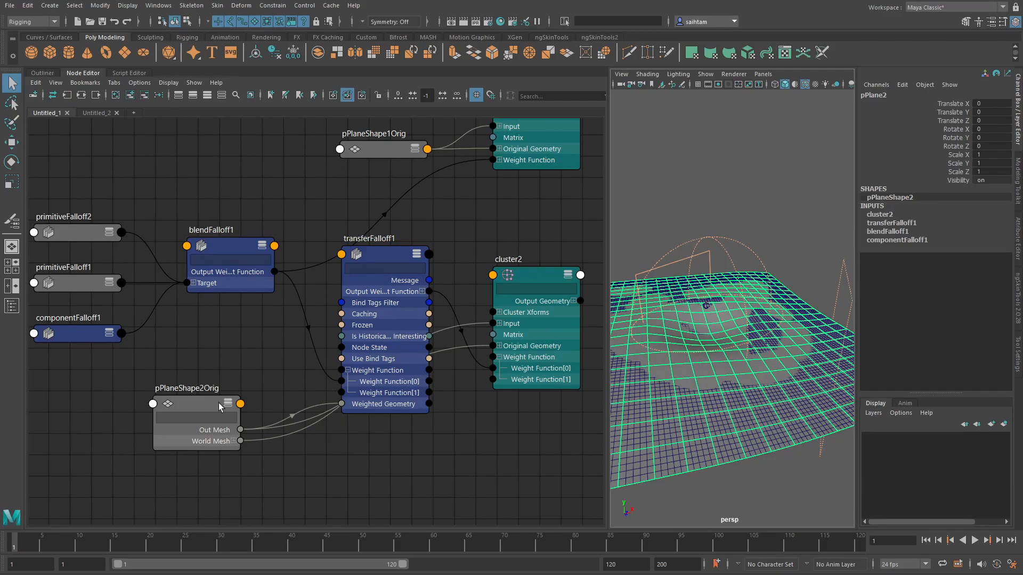
- Move pPlaneShape2Orig further down and expand componentFalloff1 to show its connected attributes
{"action": "left_click_drag", "start_coordinate": [219, 402], "coordinate": [229, 446]}
{"action": "middle_click_drag", "start_coordinate": [243, 358], "coordinate": [311, 349], "text": "alt"}
{"action": "left_click", "coordinate": [156, 322]}
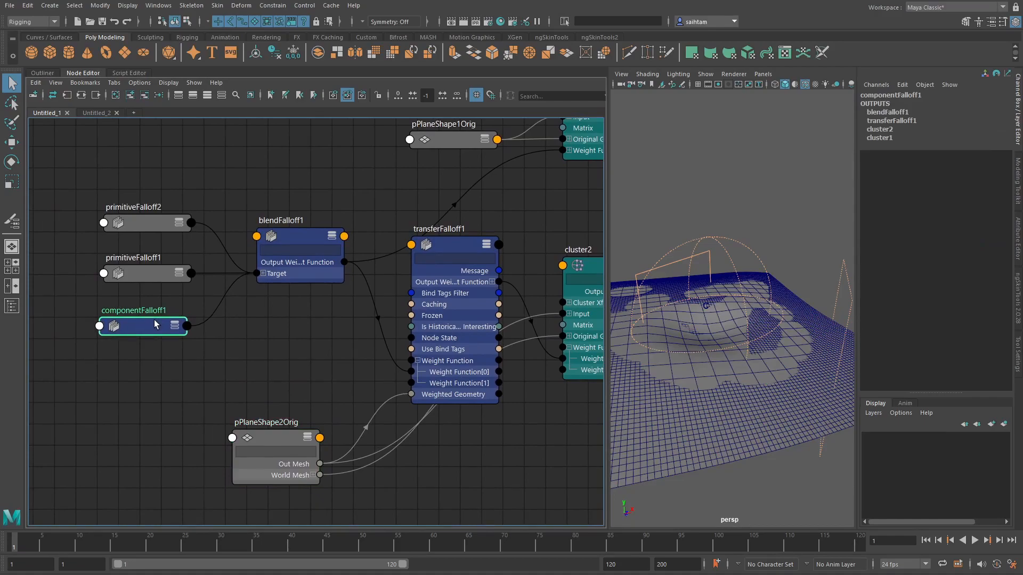
{"action": "key", "text": "2"}
{"action": "middle_click_drag", "start_coordinate": [193, 349], "coordinate": [257, 310], "text": "alt"}
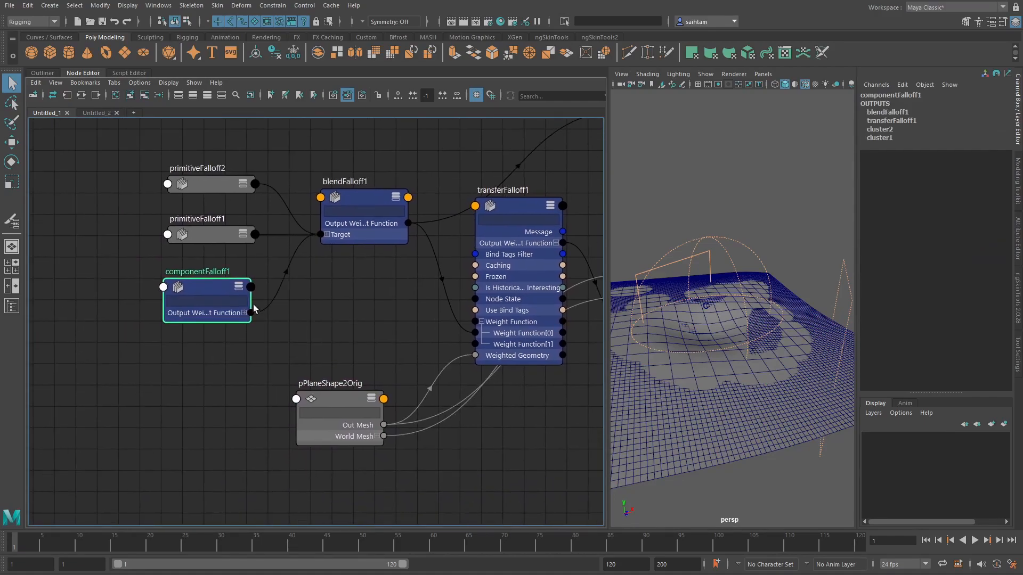
- Graph componentFalloff1's connections in Untitled_2, show all attributes of the node, and inspect its downstream chain
{"action": "left_click", "coordinate": [97, 113]}
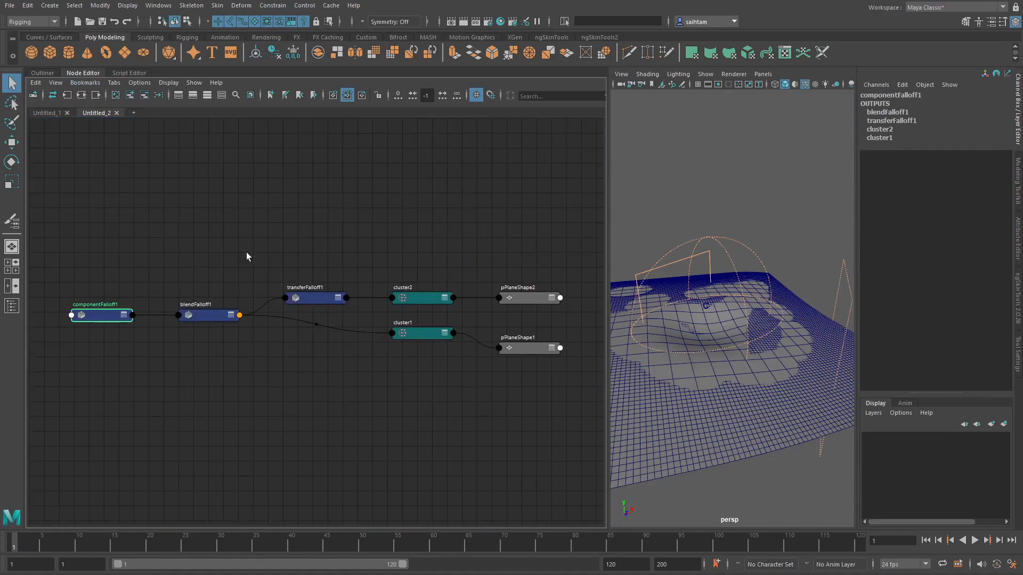
{"action": "middle_click_drag", "start_coordinate": [159, 296], "coordinate": [328, 270], "text": "alt"}
{"action": "key", "text": "2"}
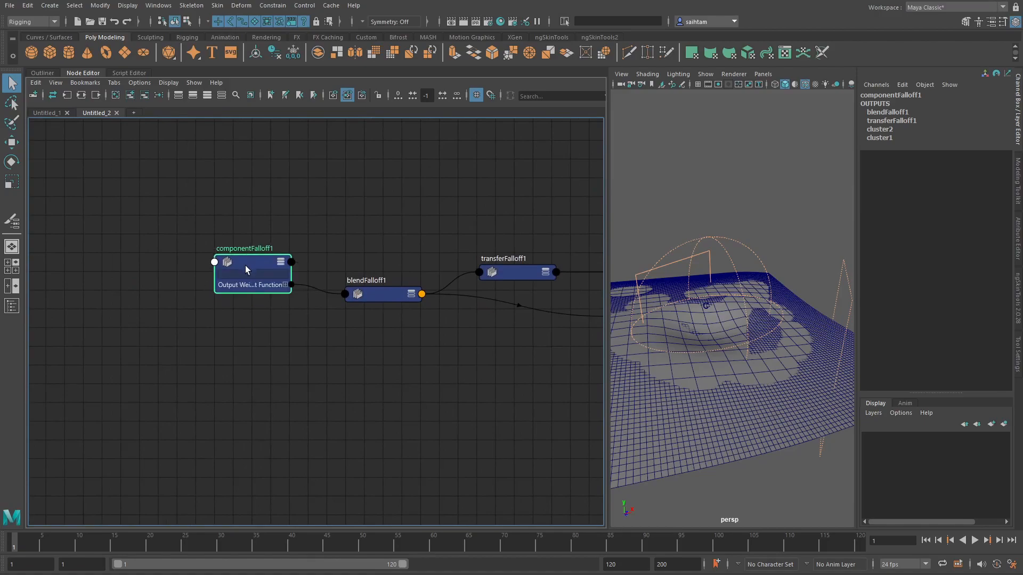
{"action": "right_click", "coordinate": [246, 266]}
{"action": "left_click", "coordinate": [258, 400]}
{"action": "left_click_drag", "start_coordinate": [260, 335], "coordinate": [238, 333]}
{"action": "middle_click_drag", "start_coordinate": [381, 308], "coordinate": [217, 293], "text": "alt"}
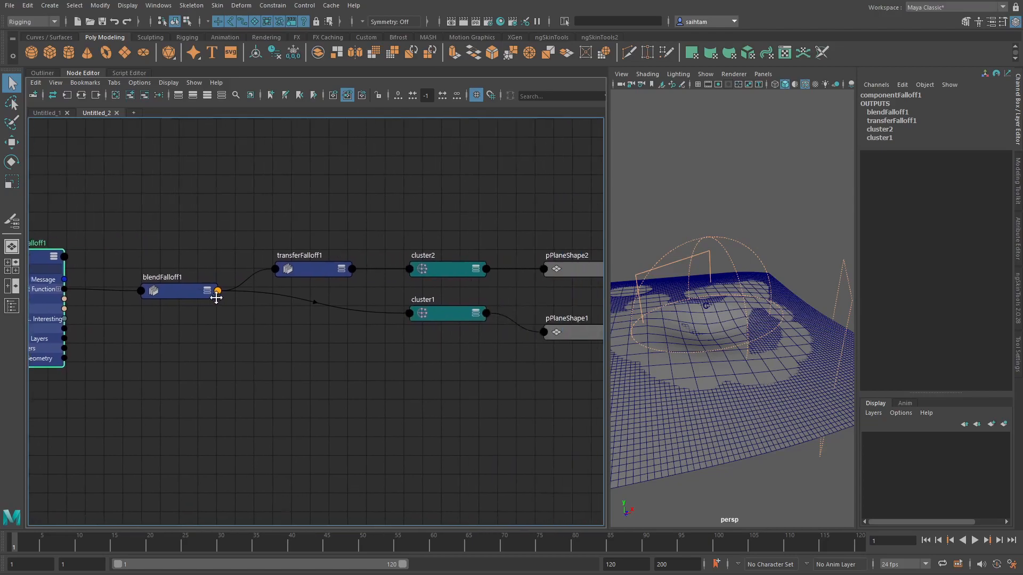
{"action": "middle_click_drag", "start_coordinate": [467, 311], "coordinate": [359, 312], "text": "alt"}
{"action": "middle_click_drag", "start_coordinate": [191, 260], "coordinate": [328, 267], "text": "alt"}
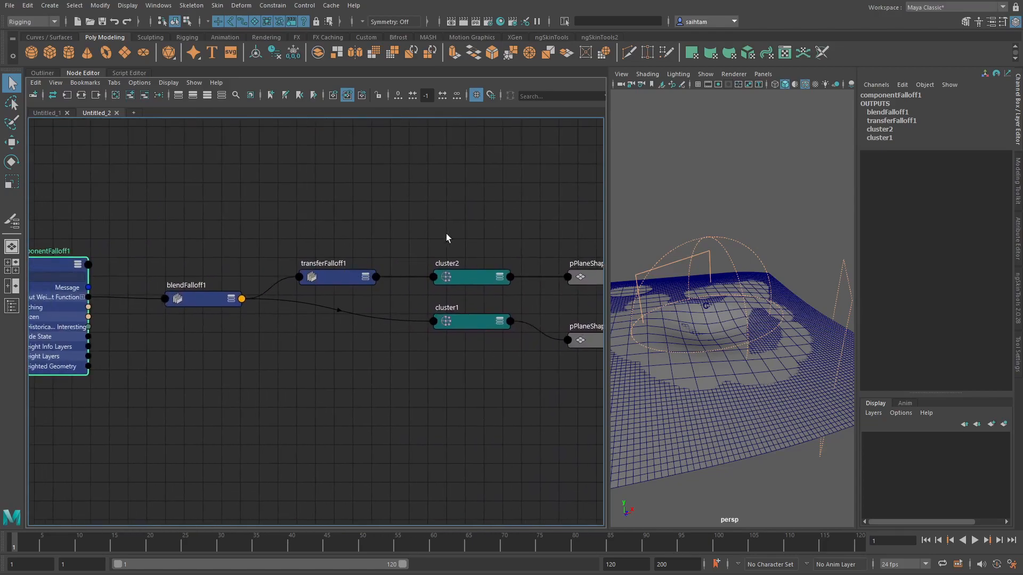
- Graph pPlane1 with its shape nodes in a new node graph tab and select pPlaneShape1Orig
{"action": "left_click", "coordinate": [47, 113]}
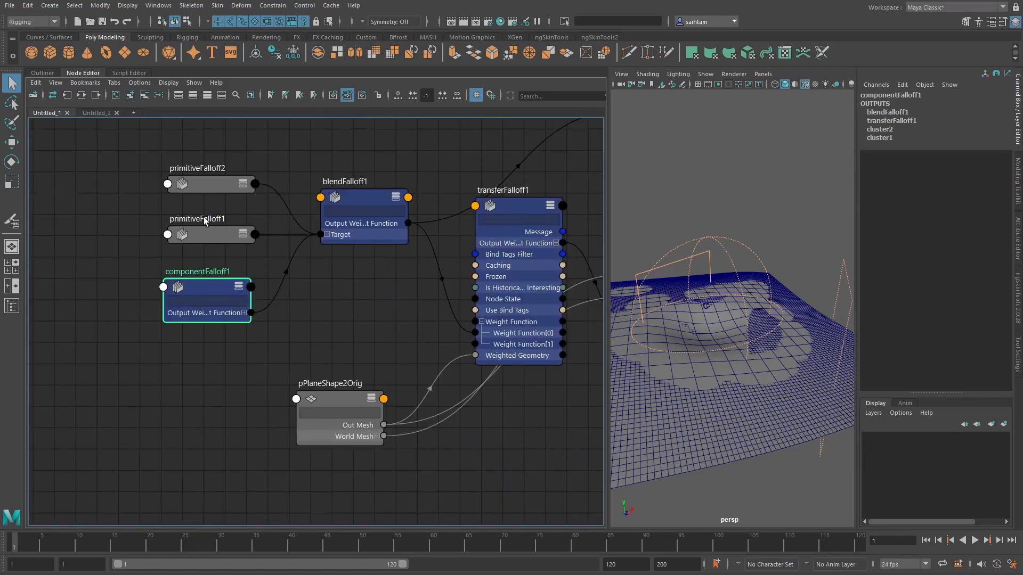
{"action": "left_click", "coordinate": [699, 410]}
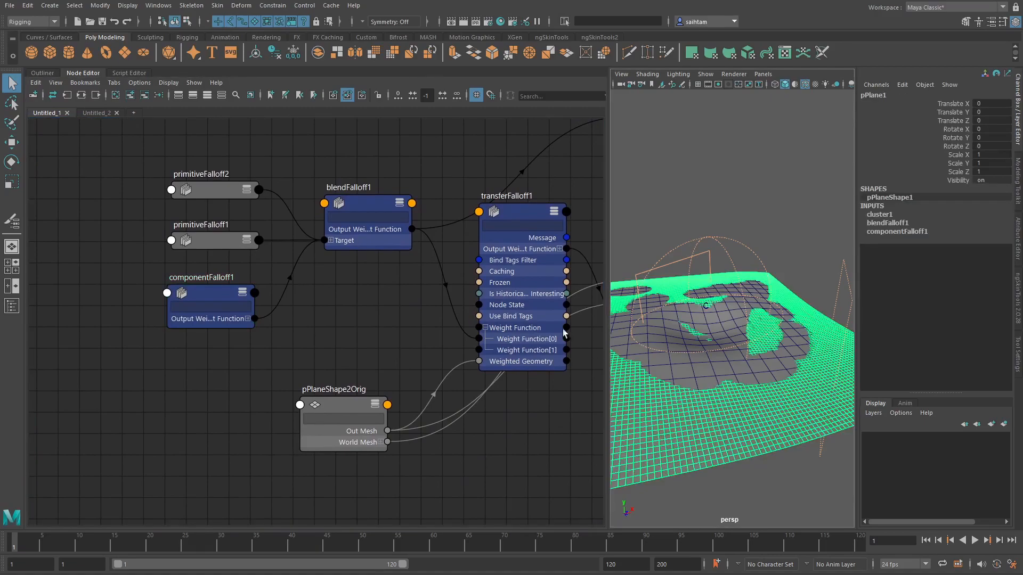
{"action": "left_click", "coordinate": [105, 113]}
{"action": "left_click", "coordinate": [133, 114]}
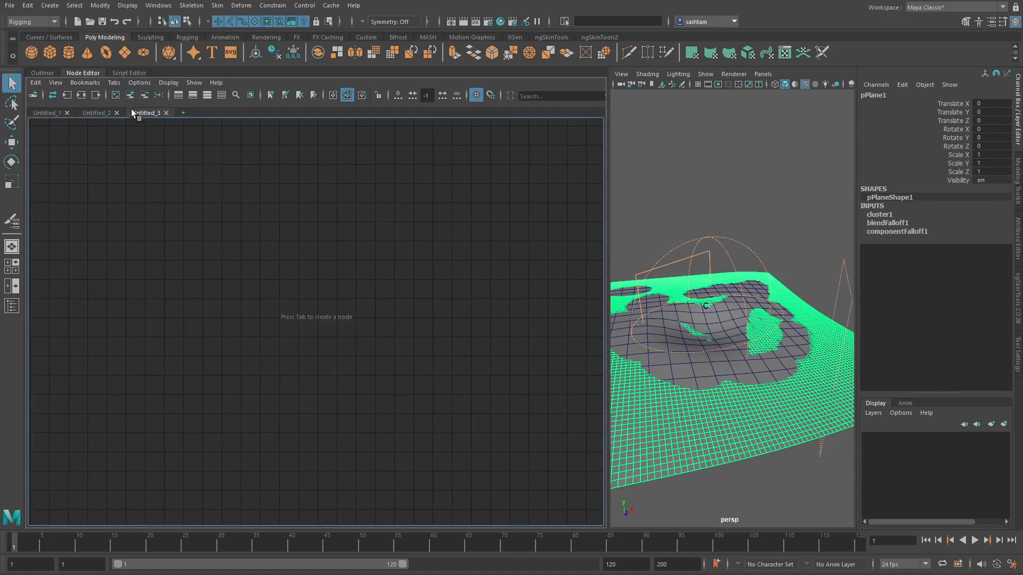
{"action": "left_click_drag", "start_coordinate": [331, 406], "coordinate": [345, 402]}
- Add pPlaneShape1Orig to the Untitled_2 graph and place it to the lower left of componentFalloff1
{"action": "left_click", "coordinate": [109, 113]}
{"action": "middle_click_drag", "start_coordinate": [167, 231], "coordinate": [382, 254], "text": "alt"}
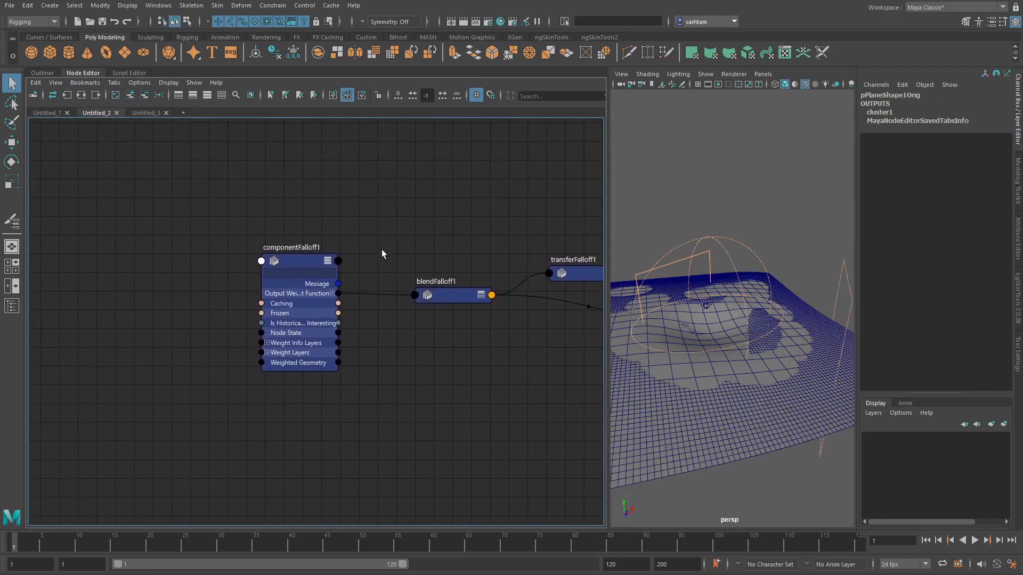
{"action": "left_click", "coordinate": [134, 98]}
{"action": "middle_click_drag", "start_coordinate": [232, 306], "coordinate": [372, 260], "text": "alt"}
{"action": "left_click_drag", "start_coordinate": [475, 315], "coordinate": [84, 412]}
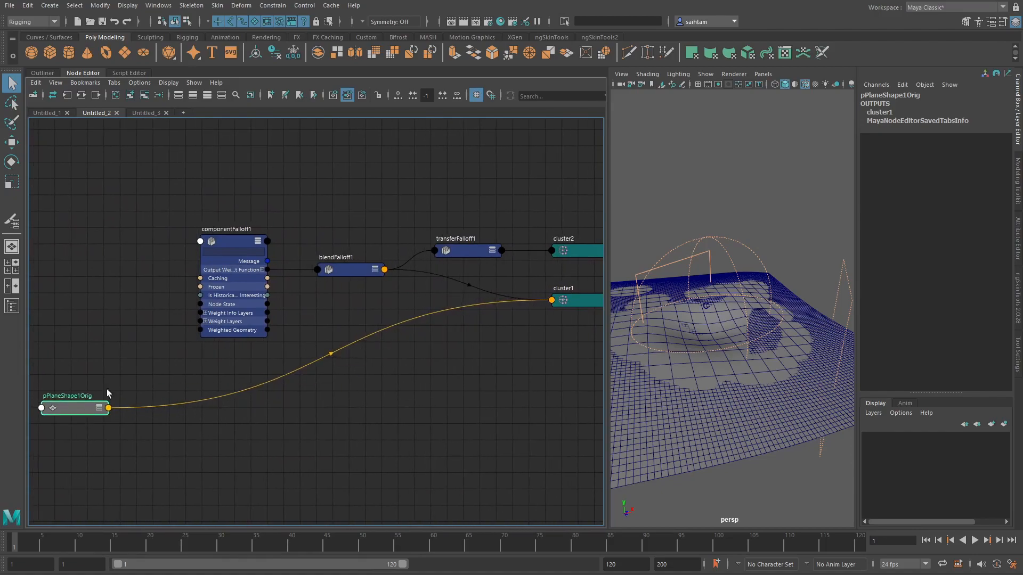
{"action": "middle_click_drag", "start_coordinate": [186, 365], "coordinate": [245, 350], "text": "alt"}
- Expand pPlaneShape1Orig and connect its Out Mesh to componentFalloff1's Weighted Geometry
{"action": "scroll", "coordinate": [234, 341], "scroll_direction": "up", "scroll_amount": 3}
{"action": "left_click_drag", "start_coordinate": [111, 388], "coordinate": [128, 276]}
{"action": "key", "text": "2"}
{"action": "left_click_drag", "start_coordinate": [164, 321], "coordinate": [294, 261]}
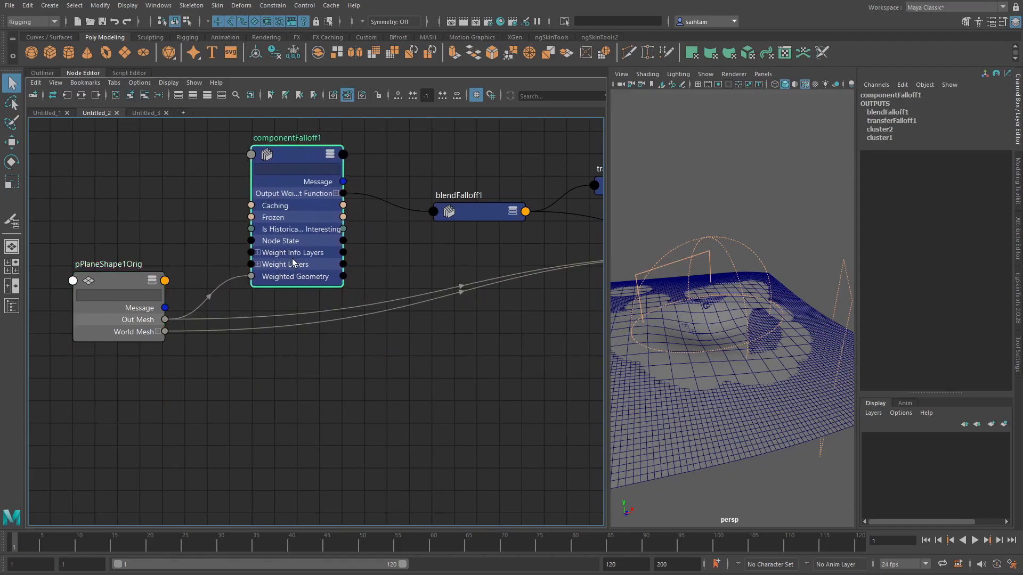
- In Untitled_1, expand componentFalloff1's Output Weight Function, move pPlaneShape1Orig to the far left, and reposition componentFalloff1 below primitiveFalloff1
{"action": "left_click", "coordinate": [56, 113]}
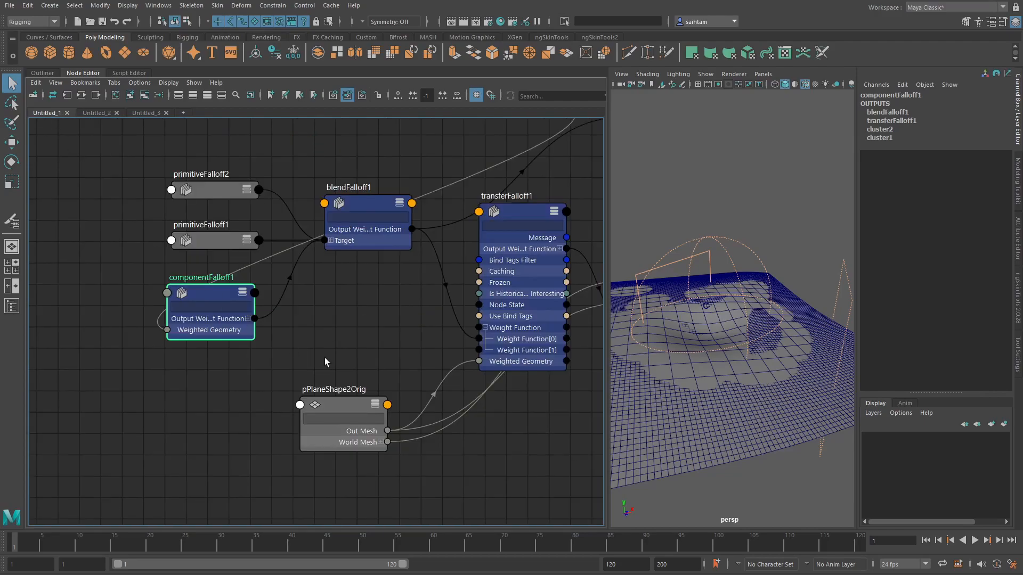
{"action": "left_click_drag", "start_coordinate": [201, 284], "coordinate": [173, 283]}
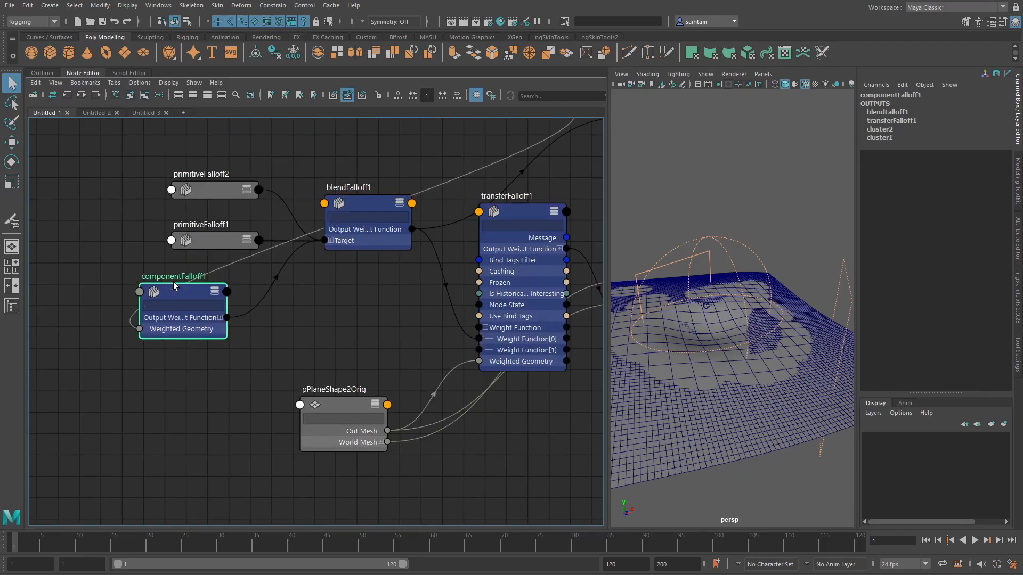
{"action": "middle_click_drag", "start_coordinate": [189, 276], "coordinate": [195, 333], "text": "alt"}
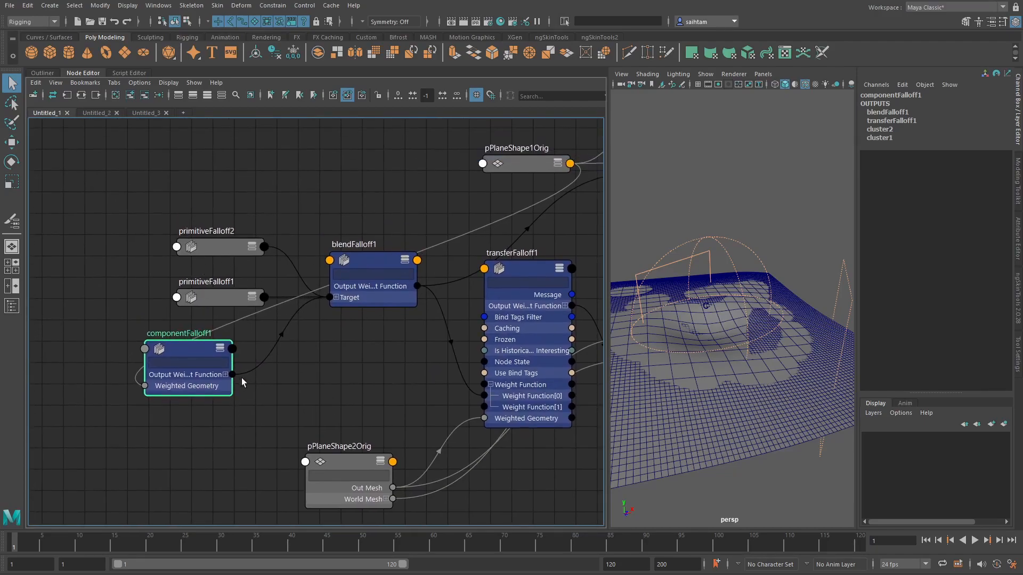
{"action": "left_click", "coordinate": [224, 375]}
{"action": "left_click_drag", "start_coordinate": [533, 165], "coordinate": [10, 186]}
{"action": "left_click", "coordinate": [187, 341]}
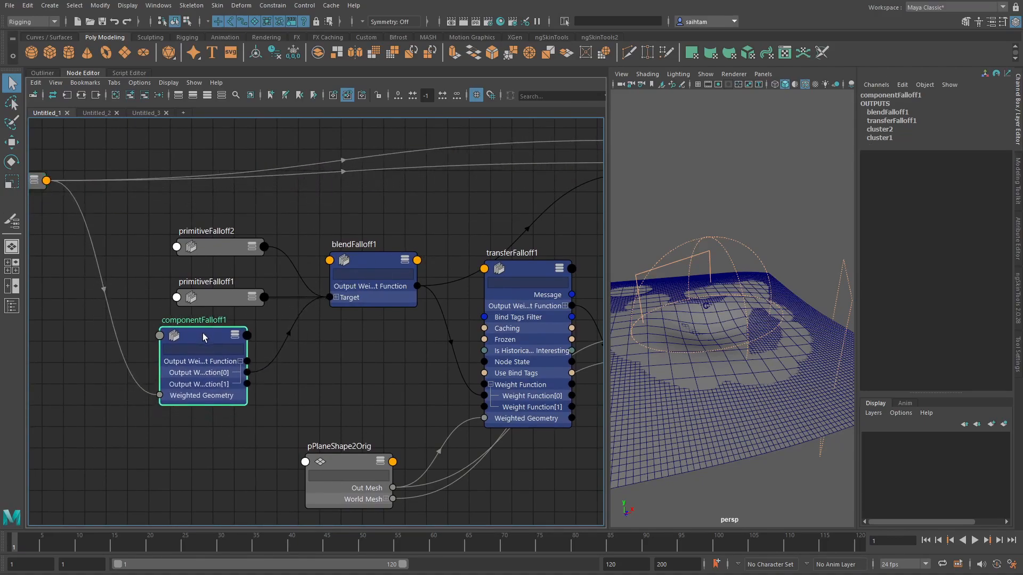
{"action": "middle_click_drag", "start_coordinate": [187, 341], "coordinate": [207, 335], "text": "alt"}
{"action": "left_click_drag", "start_coordinate": [207, 334], "coordinate": [231, 340]}
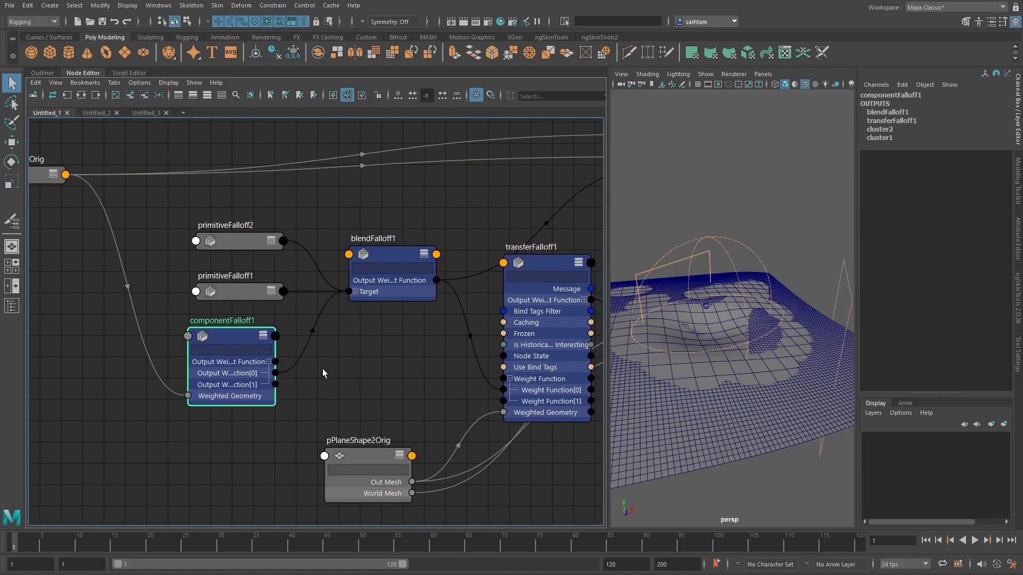
- Nudge blendFalloff1 and componentFalloff1 slightly upward and move pPlaneShape2Orig down and to the left beneath componentFalloff1
{"action": "middle_click_drag", "start_coordinate": [351, 263], "coordinate": [273, 269], "text": "alt"}
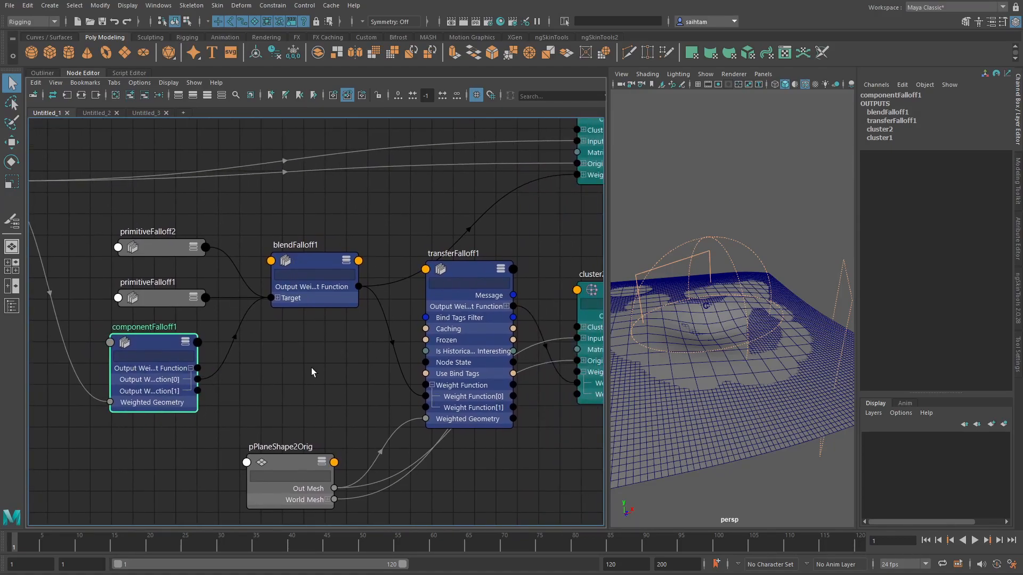
{"action": "left_click_drag", "start_coordinate": [326, 281], "coordinate": [331, 272]}
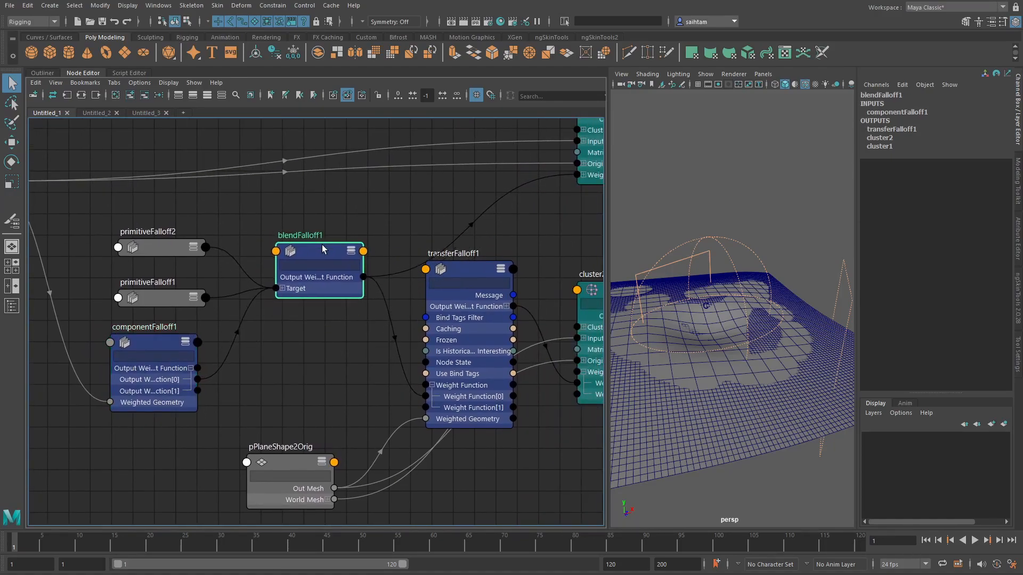
{"action": "left_click_drag", "start_coordinate": [146, 339], "coordinate": [154, 335]}
{"action": "left_click_drag", "start_coordinate": [306, 465], "coordinate": [210, 492]}
{"action": "scroll", "coordinate": [411, 408], "scroll_direction": "down", "scroll_amount": 2}
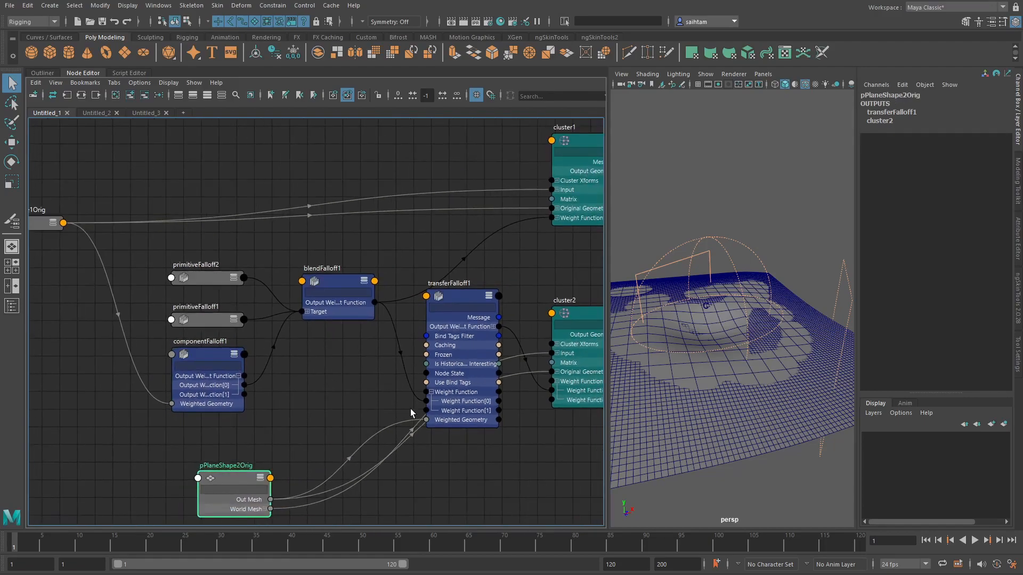
- Maximize the node graph, then spread the nodes by moving cluster2 to the lower right and blendFalloff1 to the upper right
{"action": "key", "text": "ctrl+space"}
{"action": "middle_click_drag", "start_coordinate": [405, 360], "coordinate": [446, 340]}
{"action": "scroll", "coordinate": [446, 341], "scroll_direction": "up", "scroll_amount": 2}
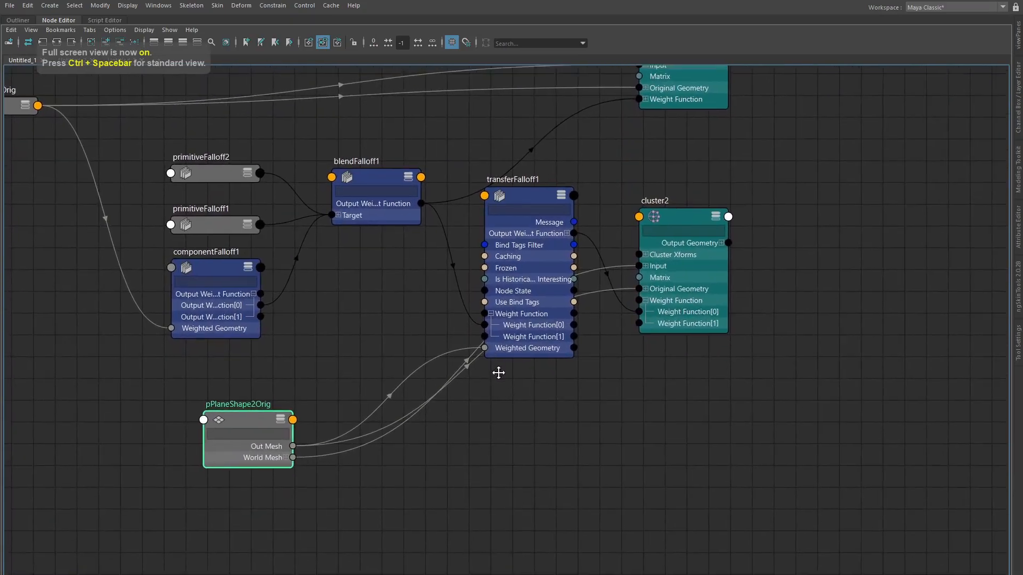
{"action": "middle_click_drag", "start_coordinate": [495, 368], "coordinate": [518, 387]}
{"action": "left_click", "coordinate": [768, 301]}
{"action": "left_click_drag", "start_coordinate": [766, 296], "coordinate": [831, 340]}
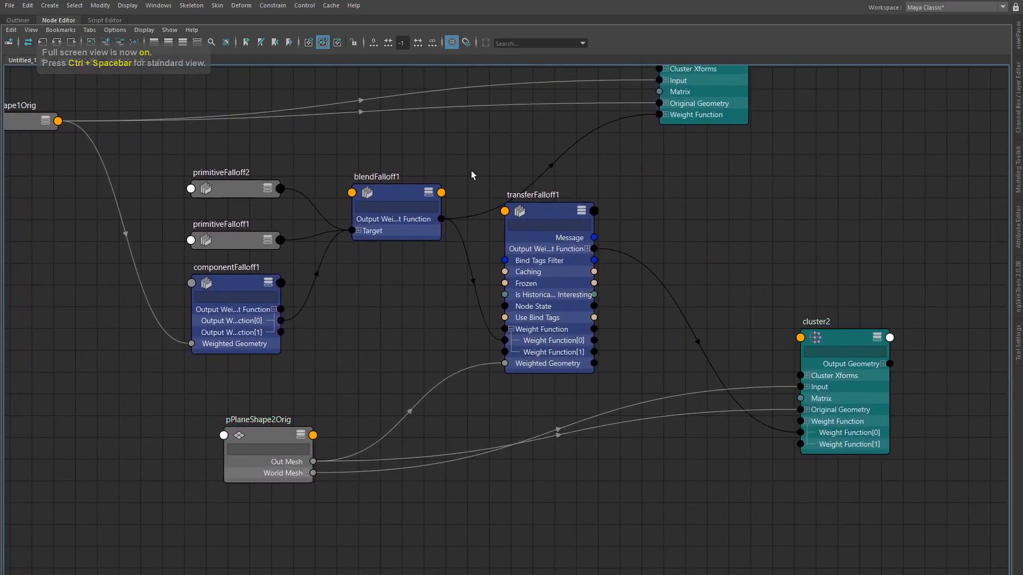
{"action": "middle_click_drag", "start_coordinate": [407, 191], "coordinate": [397, 238]}
{"action": "left_click_drag", "start_coordinate": [397, 238], "coordinate": [451, 193]}
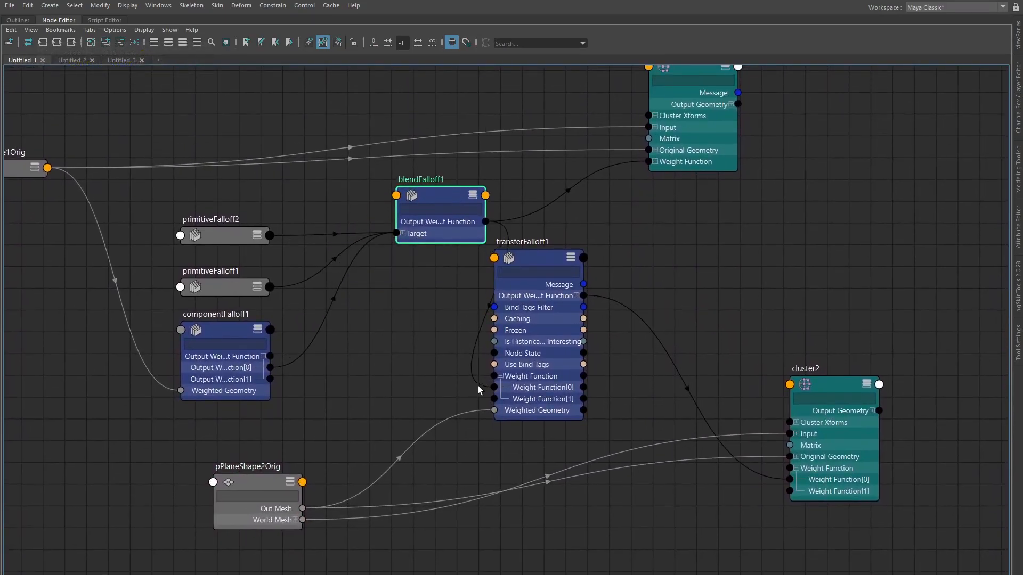
- Delete the connections from blendFalloff1 to transferFalloff1 and from transferFalloff1 to cluster2
{"action": "left_click", "coordinate": [477, 387]}
{"action": "key", "text": "Delete"}
{"action": "left_click", "coordinate": [621, 302]}
{"action": "key", "text": "Delete"}
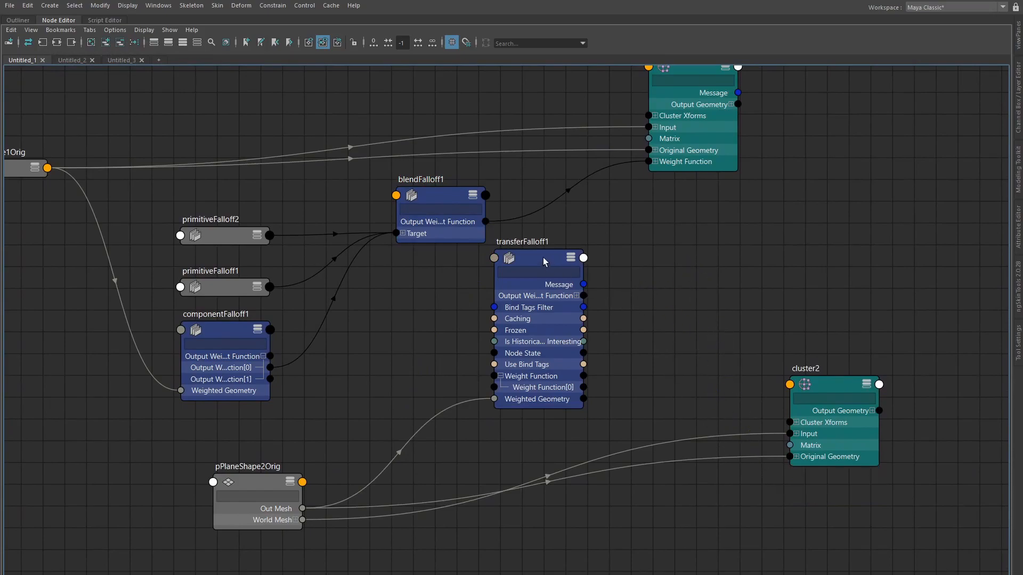
- Connect componentFalloff1's Output Weight Function[0] to transferFalloff1's Weight Function and move blendFalloff1 to the right to make room
{"action": "left_click_drag", "start_coordinate": [542, 258], "coordinate": [491, 297]}
{"action": "middle_click_drag", "start_coordinate": [409, 338], "coordinate": [429, 312]}
{"action": "left_click_drag", "start_coordinate": [290, 340], "coordinate": [420, 392]}
{"action": "left_click", "coordinate": [423, 206]}
{"action": "left_click_drag", "start_coordinate": [467, 209], "coordinate": [612, 227]}
- Connect transferFalloff1's Output Weight Function to blendFalloff1's Target in place of componentFalloff1's direct connection
{"action": "scroll", "coordinate": [513, 306], "scroll_direction": "up", "scroll_amount": 1}
{"action": "left_click", "coordinate": [439, 337]}
{"action": "left_click_drag", "start_coordinate": [440, 341], "coordinate": [567, 268]}
{"action": "left_click", "coordinate": [459, 326]}
{"action": "mouse_move", "coordinate": [423, 298]}
{"action": "left_mouse_down"}
{"action": "mouse_move", "coordinate": [431, 277]}
{"action": "mouse_move", "coordinate": [431, 309]}
{"action": "left_mouse_up"}
{"action": "key", "text": "1"}
{"action": "key", "text": "3"}
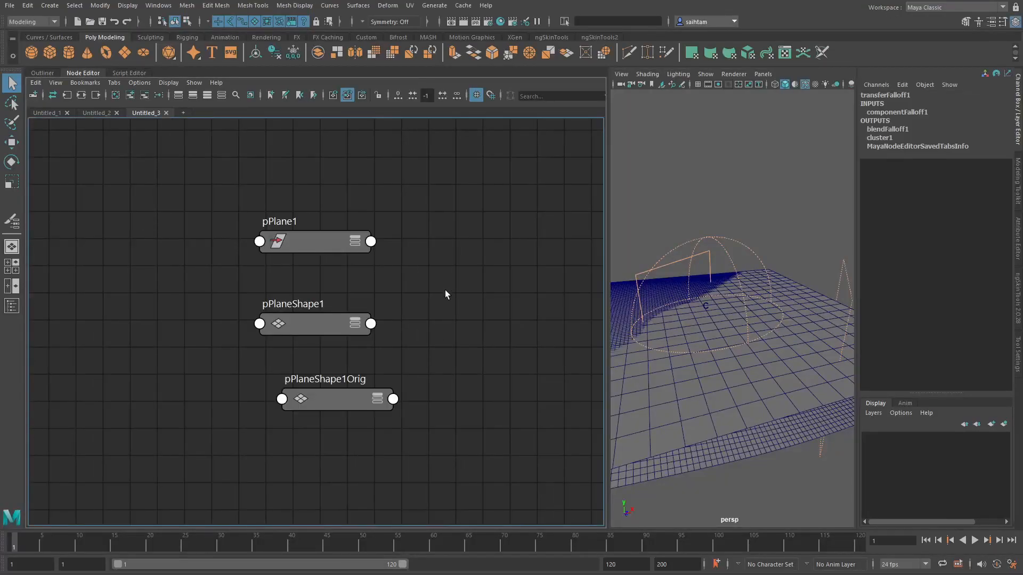
- Examine the Untitled_1 graph's chain from componentFalloff1 through transferFalloff1 to blendFalloff1, and the primitive falloffs in the viewport
{"action": "left_click", "coordinate": [54, 113]}
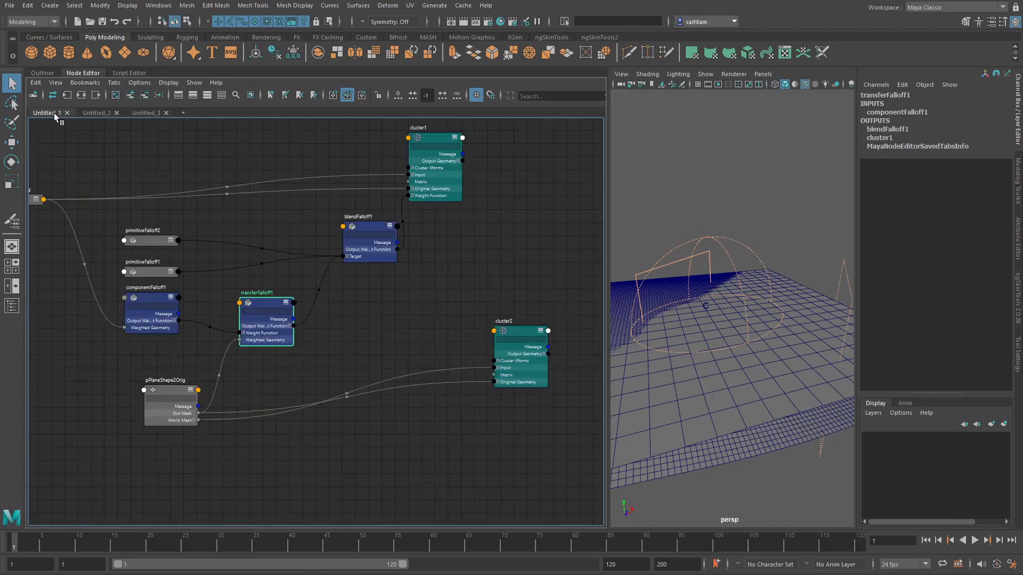
{"action": "right_click_drag", "start_coordinate": [328, 308], "coordinate": [307, 312], "text": "alt"}
{"action": "middle_click_drag", "start_coordinate": [307, 311], "coordinate": [395, 308], "text": "alt"}
{"action": "right_click_drag", "start_coordinate": [394, 308], "coordinate": [396, 320], "text": "alt"}
{"action": "mouse_move", "coordinate": [723, 350]}
{"action": "left_mouse_down", "text": "alt"}
{"action": "mouse_move", "coordinate": [726, 327]}
{"action": "mouse_move", "coordinate": [719, 333]}
{"action": "left_mouse_up", "text": "alt"}
{"action": "left_click", "coordinate": [762, 251]}
{"action": "left_click_drag", "start_coordinate": [763, 250], "coordinate": [740, 280], "text": "alt"}
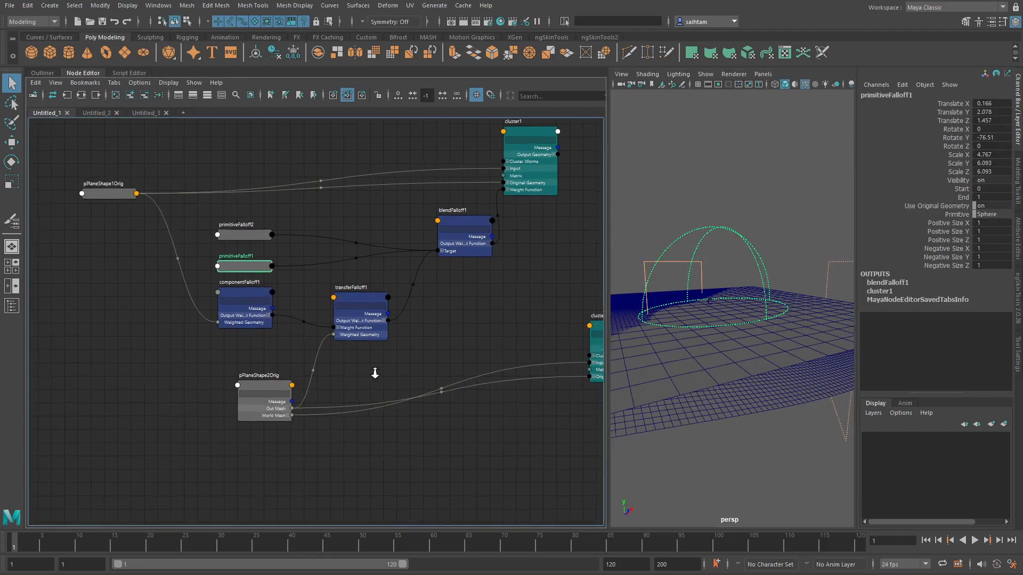
{"action": "scroll", "coordinate": [372, 373], "scroll_direction": "up", "scroll_amount": 2}
{"action": "middle_click_drag", "start_coordinate": [347, 350], "coordinate": [378, 353], "text": "alt"}
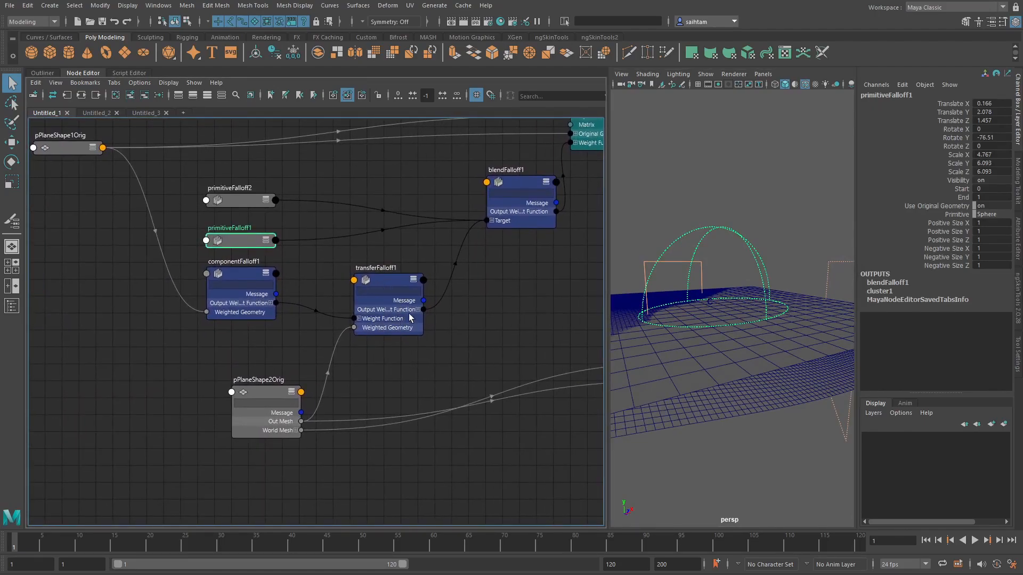
{"action": "middle_click_drag", "start_coordinate": [511, 313], "coordinate": [444, 342], "text": "alt"}
{"action": "left_click_drag", "start_coordinate": [335, 347], "coordinate": [325, 335]}
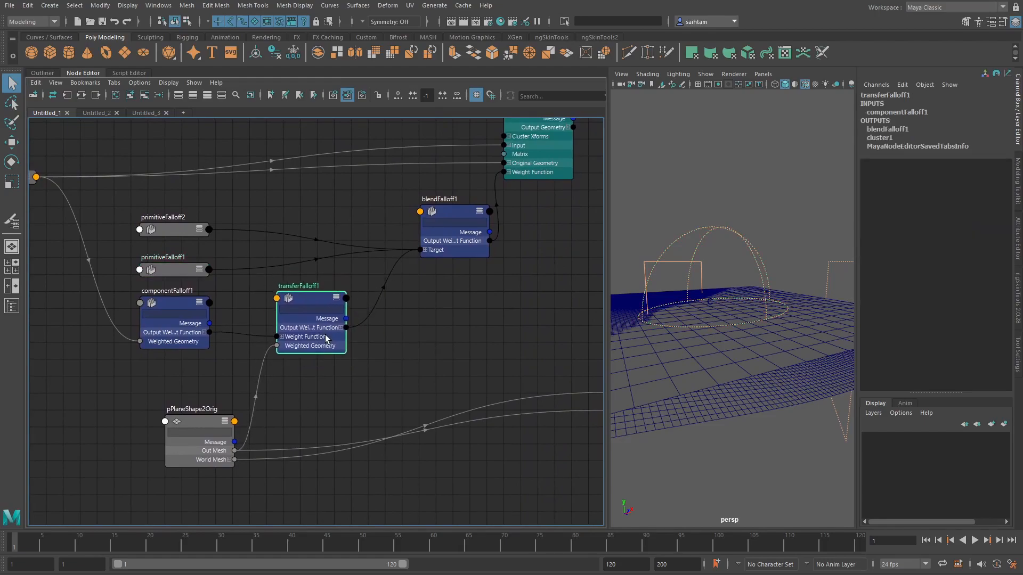
- Rearrange the two plane Orig shape nodes and connect pPlaneShape1Orig's Out Mesh to transferFalloff1's Weighted Geometry
{"action": "middle_click_drag", "start_coordinate": [253, 409], "coordinate": [331, 398], "text": "alt"}
{"action": "mouse_move", "coordinate": [277, 408]}
{"action": "left_mouse_down"}
{"action": "mouse_move", "coordinate": [297, 385]}
{"action": "mouse_move", "coordinate": [264, 395]}
{"action": "mouse_move", "coordinate": [270, 421]}
{"action": "left_mouse_up"}
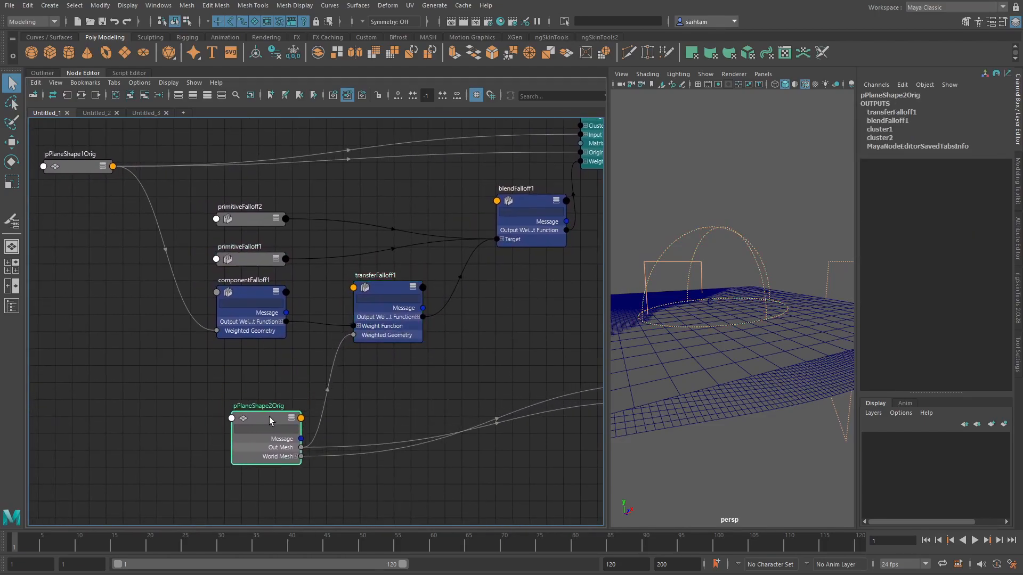
{"action": "left_click_drag", "start_coordinate": [75, 160], "coordinate": [95, 249]}
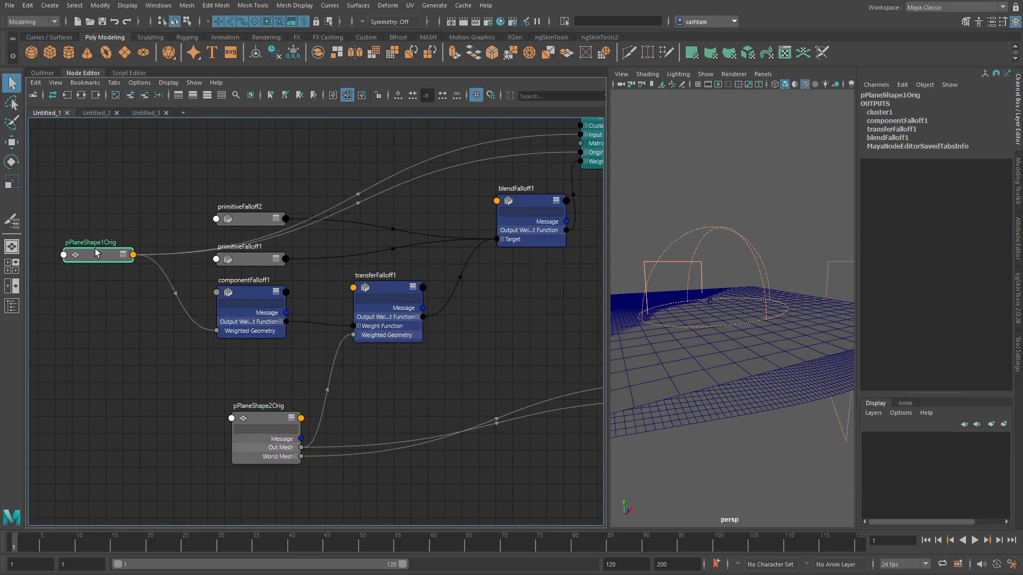
{"action": "key", "text": "2"}
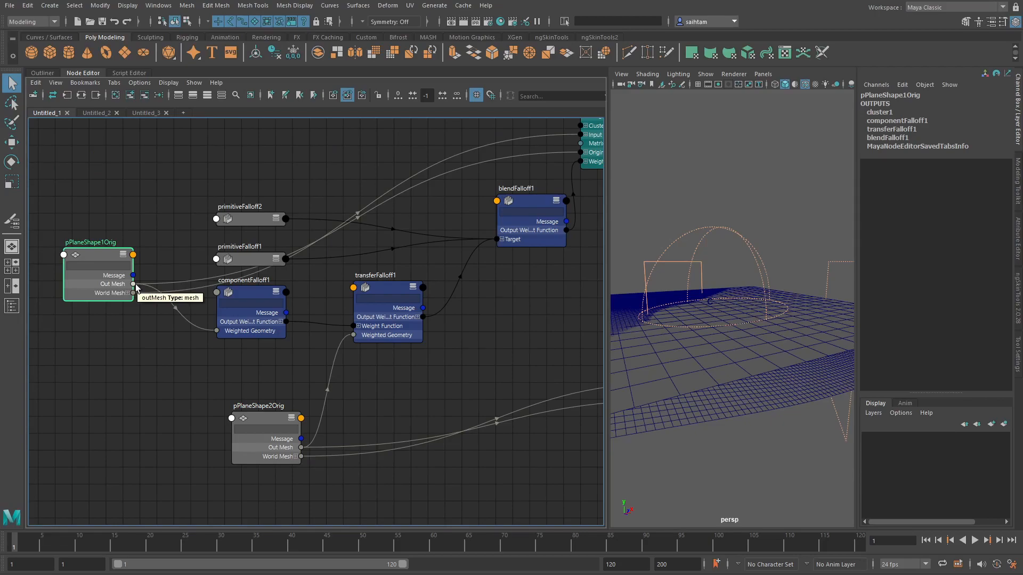
{"action": "left_click_drag", "start_coordinate": [135, 288], "coordinate": [381, 392]}
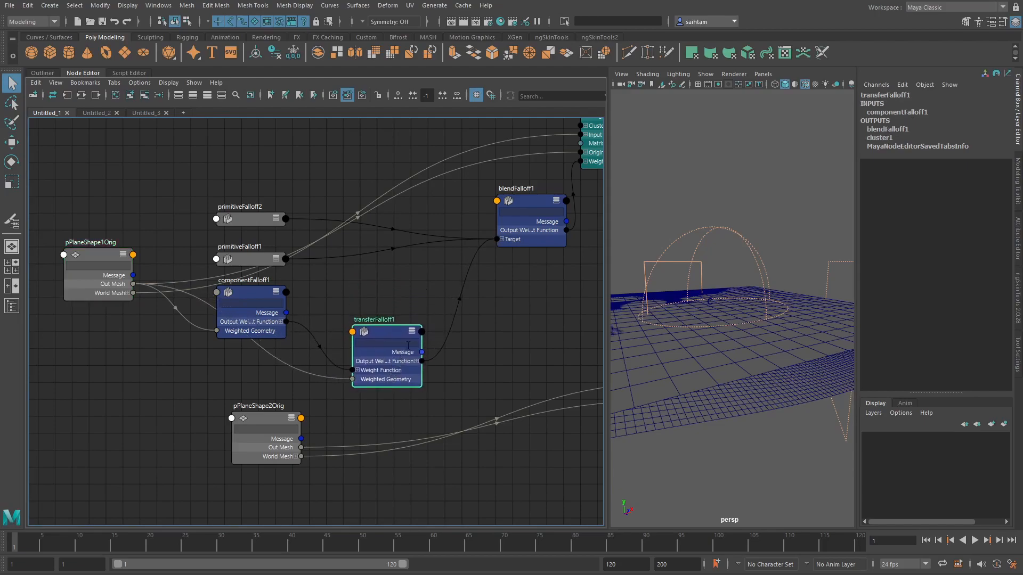
- Show all attributes on the cluster2 node and connect blendFalloff1's Output Weight Function to cluster2's Weight Function
{"action": "middle_click_drag", "start_coordinate": [475, 309], "coordinate": [356, 326]}
{"action": "left_click_drag", "start_coordinate": [406, 227], "coordinate": [405, 224]}
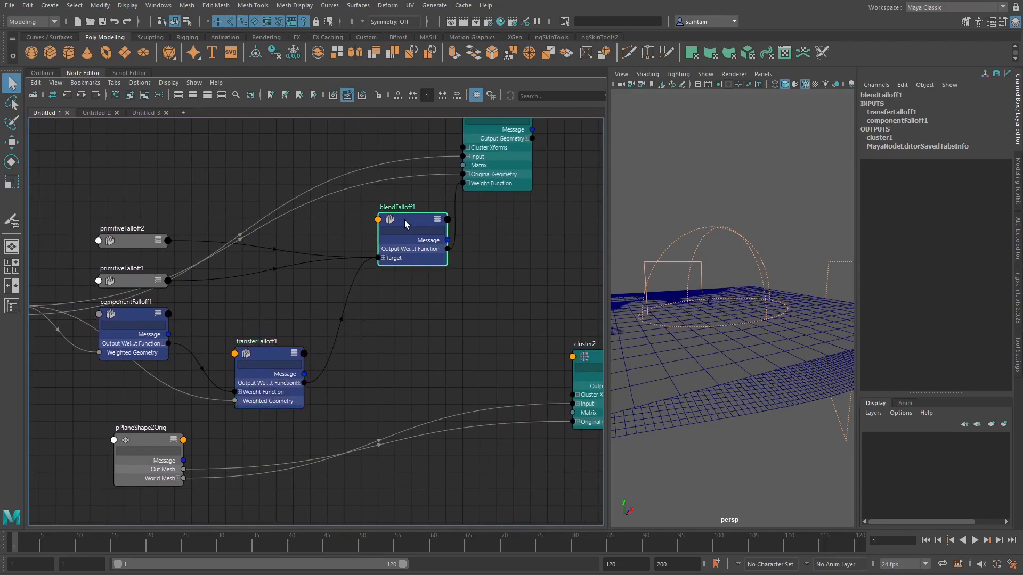
{"action": "middle_click_drag", "start_coordinate": [522, 320], "coordinate": [424, 349]}
{"action": "left_click_drag", "start_coordinate": [367, 246], "coordinate": [492, 410]}
{"action": "left_click_drag", "start_coordinate": [517, 350], "coordinate": [494, 329]}
{"action": "right_click", "coordinate": [495, 332]}
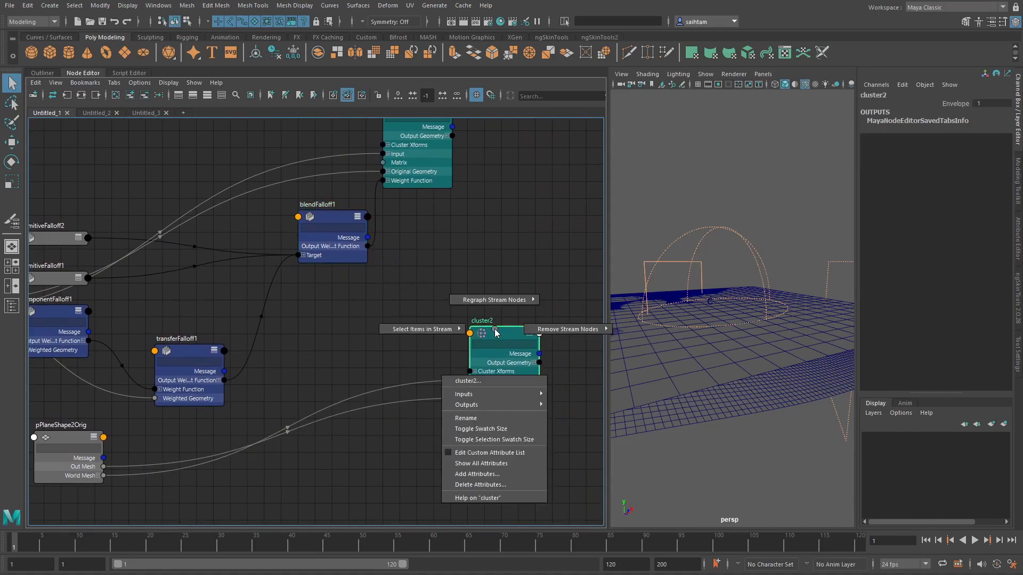
{"action": "left_click", "coordinate": [494, 464]}
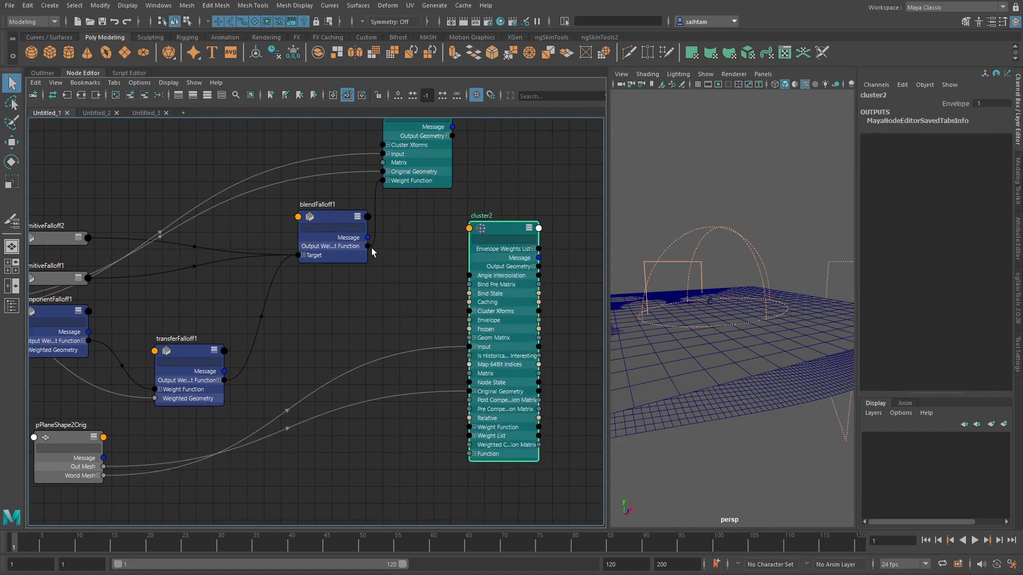
{"action": "left_click_drag", "start_coordinate": [385, 267], "coordinate": [471, 435]}
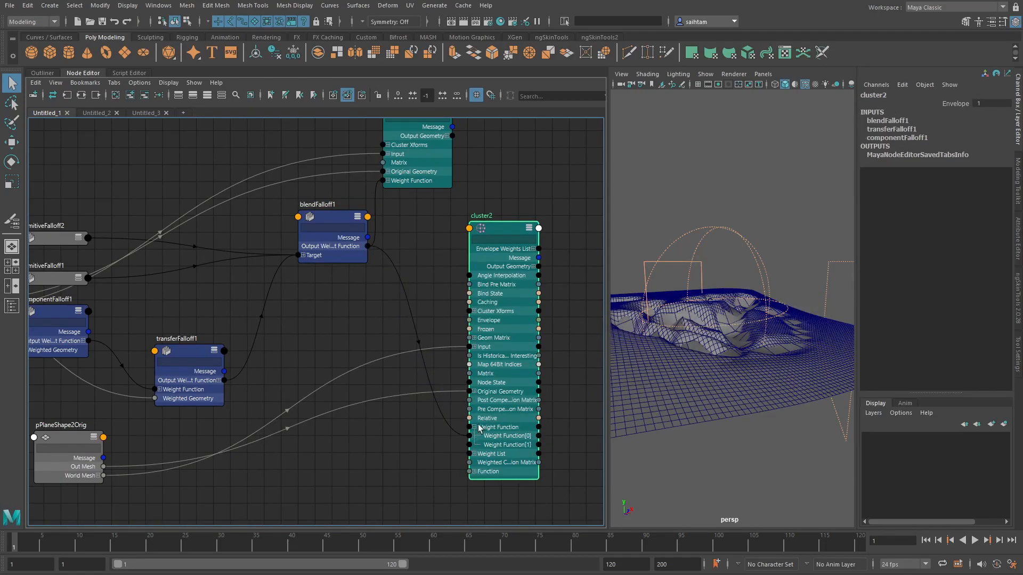
- Connect pPlaneShape2Orig's Out Mesh to transferFalloff1's Weighted Geometry and widen the viewport
{"action": "middle_click_drag", "start_coordinate": [232, 315], "coordinate": [328, 299], "text": "alt"}
{"action": "left_click_drag", "start_coordinate": [201, 453], "coordinate": [266, 385]}
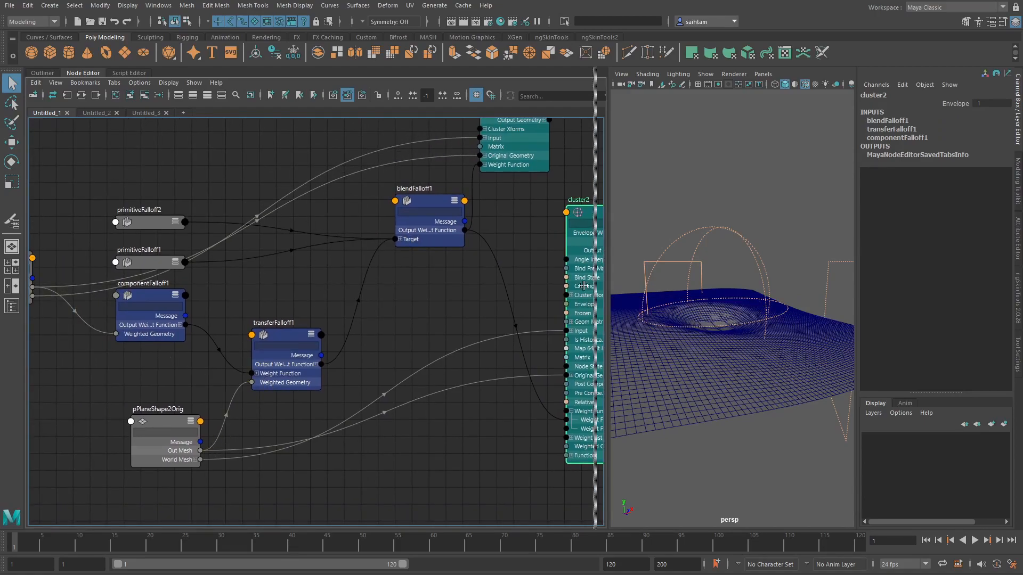
{"action": "left_click_drag", "start_coordinate": [608, 285], "coordinate": [499, 287]}
{"action": "left_click_drag", "start_coordinate": [584, 337], "coordinate": [339, 353], "text": "alt"}
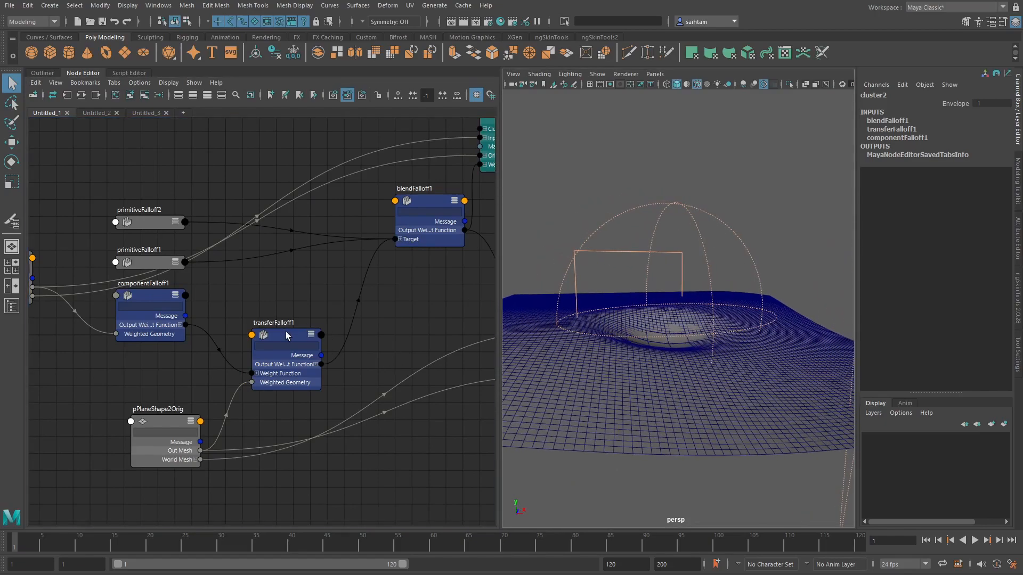
- Compare how pPlane2 and pPlane1 deform in the viewport while pPlaneShape2Orig feeds transferFalloff1
{"action": "left_click_drag", "start_coordinate": [286, 334], "coordinate": [289, 332]}
{"action": "scroll", "coordinate": [149, 418], "scroll_direction": "up", "scroll_amount": 1}
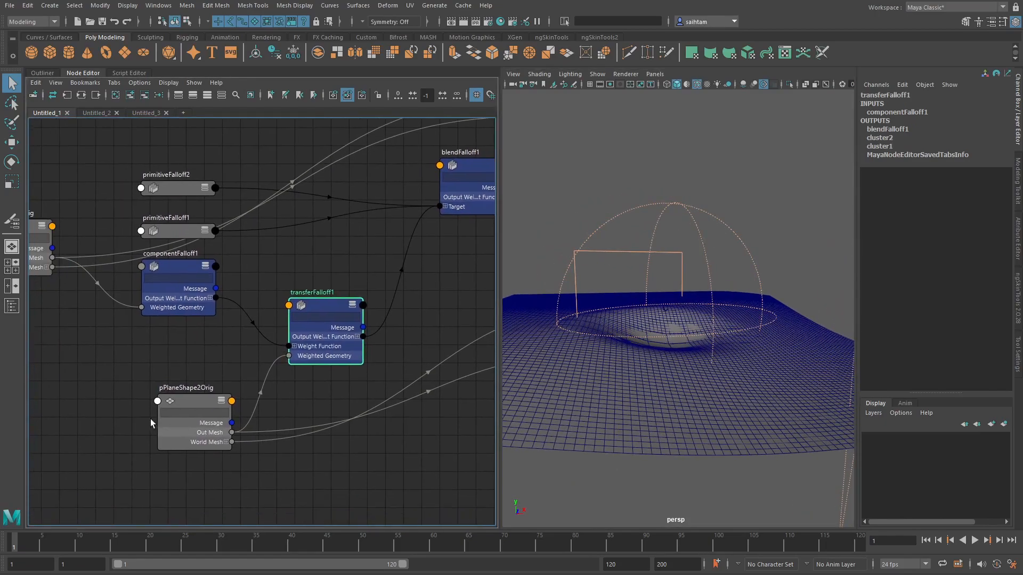
{"action": "left_click", "coordinate": [187, 411]}
{"action": "left_click_drag", "start_coordinate": [613, 346], "coordinate": [655, 336], "text": "alt"}
{"action": "left_click", "coordinate": [645, 344]}
{"action": "left_click_drag", "start_coordinate": [582, 311], "coordinate": [573, 286], "text": "alt"}
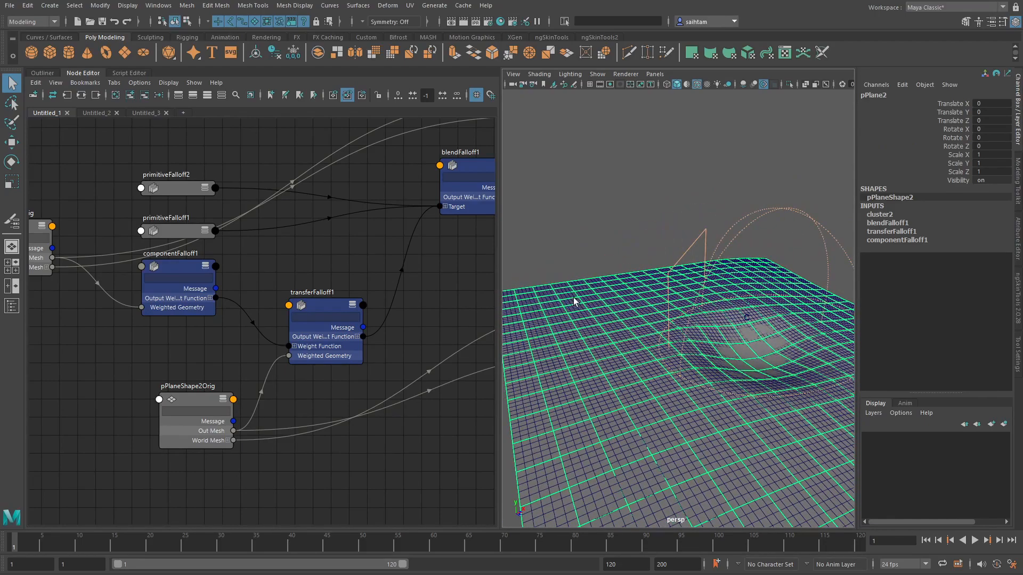
{"action": "left_click", "coordinate": [579, 344]}
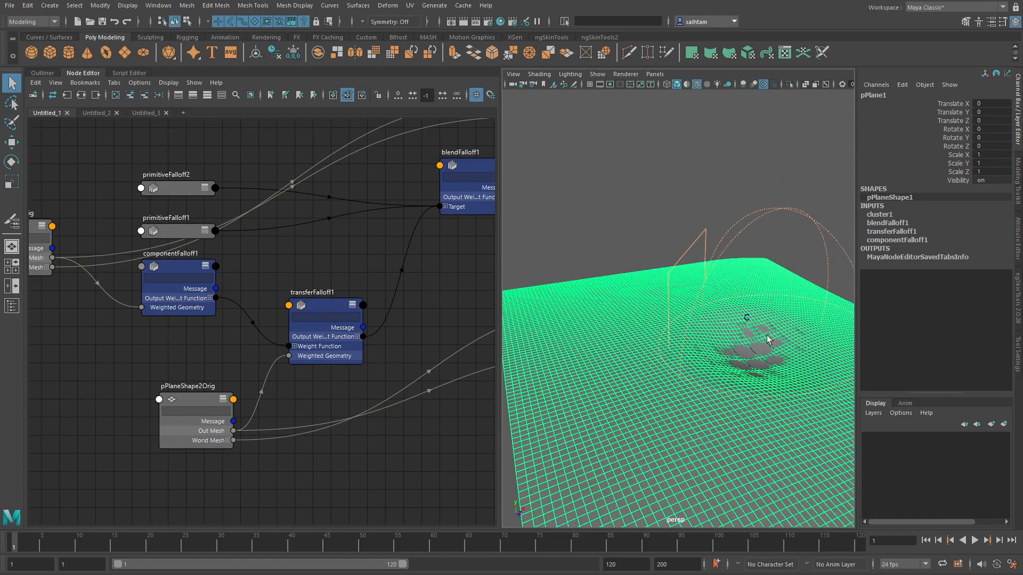
{"action": "left_click_drag", "start_coordinate": [734, 371], "coordinate": [702, 273], "text": "alt"}
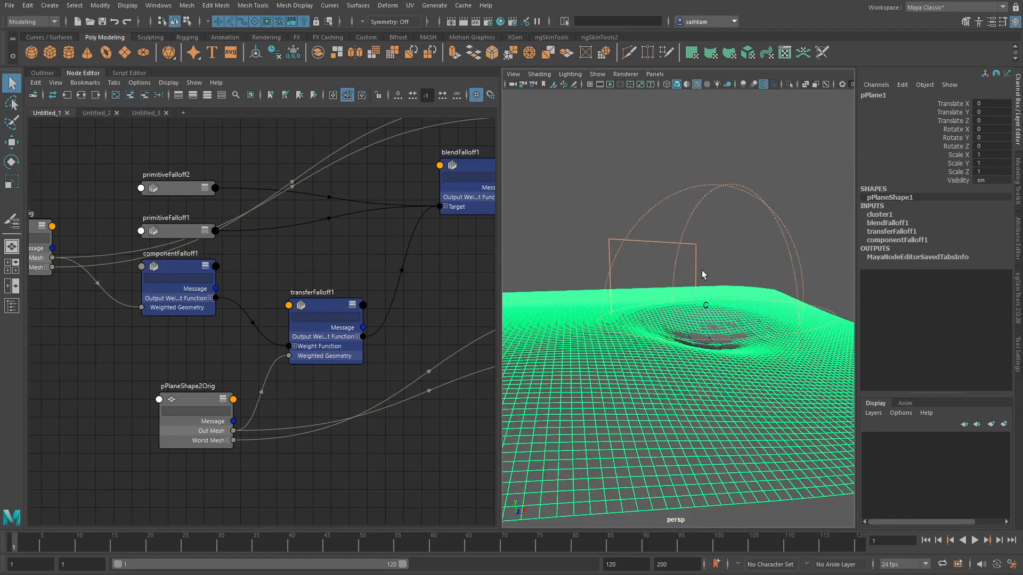
{"action": "left_click", "coordinate": [569, 198]}
- Reconnect pPlaneShape1Orig's Out Mesh to transferFalloff1's Weighted Geometry and nudge the transferFalloff1 node upward
{"action": "middle_click_drag", "start_coordinate": [206, 333], "coordinate": [270, 336], "text": "alt"}
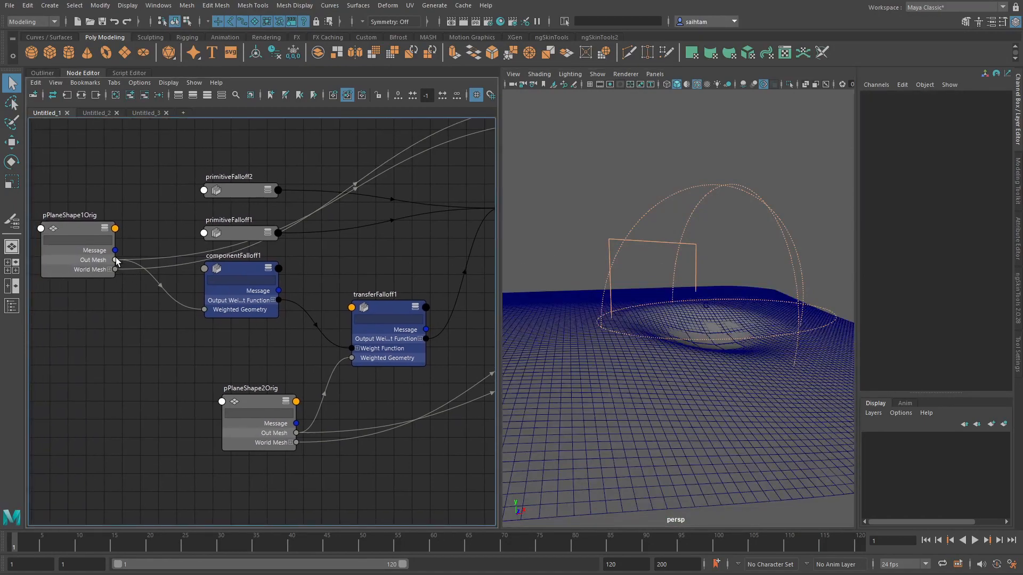
{"action": "left_click_drag", "start_coordinate": [134, 287], "coordinate": [355, 360]}
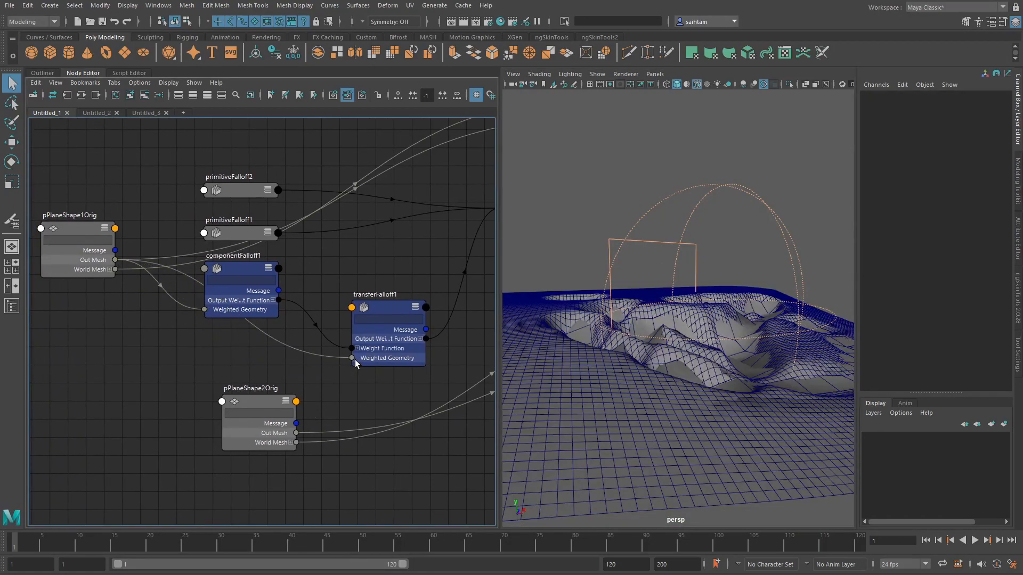
{"action": "middle_click_drag", "start_coordinate": [375, 349], "coordinate": [264, 378], "text": "alt"}
{"action": "left_click_drag", "start_coordinate": [287, 368], "coordinate": [275, 336]}
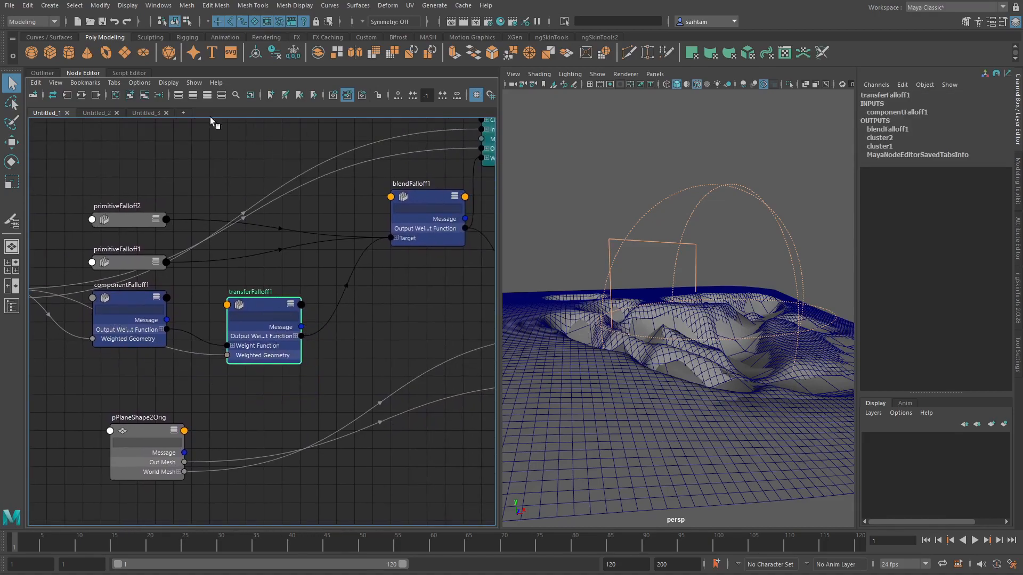
- Switch from the node graph to the Outliner and move primitiveFalloff1 across the deformed planes
{"action": "left_click", "coordinate": [44, 73]}
{"action": "left_click_drag", "start_coordinate": [582, 344], "coordinate": [612, 353], "text": "alt"}
{"action": "left_click", "coordinate": [593, 280]}
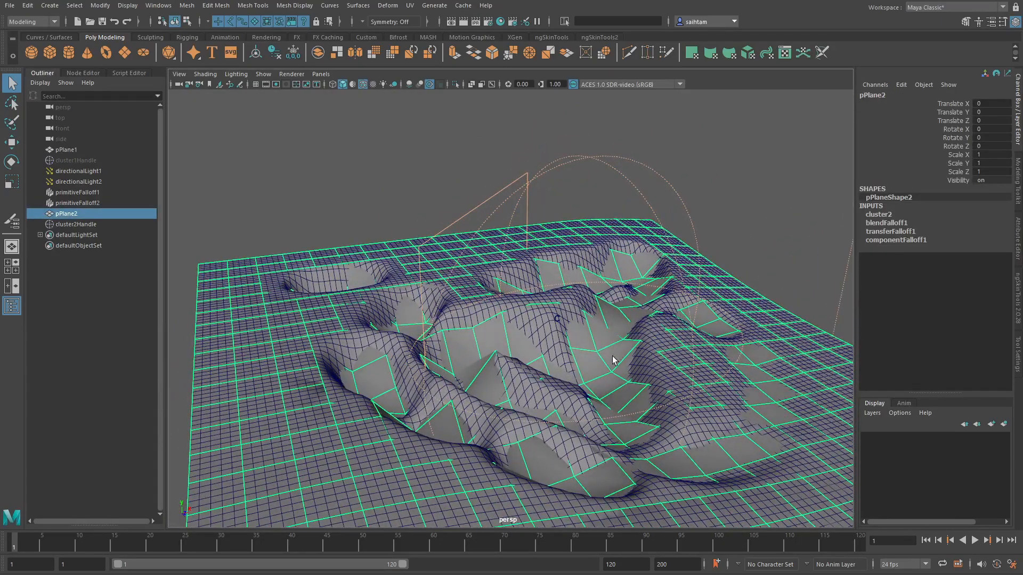
{"action": "left_click", "coordinate": [469, 214]}
{"action": "left_click_drag", "start_coordinate": [469, 214], "coordinate": [466, 362], "text": "alt"}
{"action": "key", "text": "w"}
{"action": "left_click", "coordinate": [541, 190]}
{"action": "left_click_drag", "start_coordinate": [541, 190], "coordinate": [560, 350], "text": "alt"}
{"action": "left_click_drag", "start_coordinate": [525, 354], "coordinate": [452, 340]}
- Select cluster1's blend falloff from its input attributes and set primitiveFalloff1's blend mode to Multiply
{"action": "key", "text": "ctrl+a"}
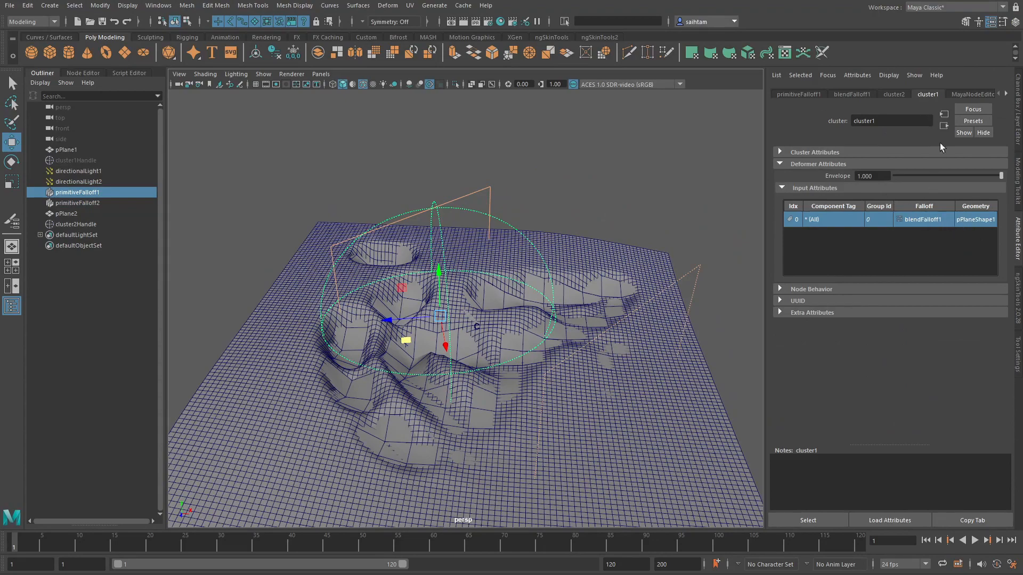
{"action": "right_click", "coordinate": [928, 220]}
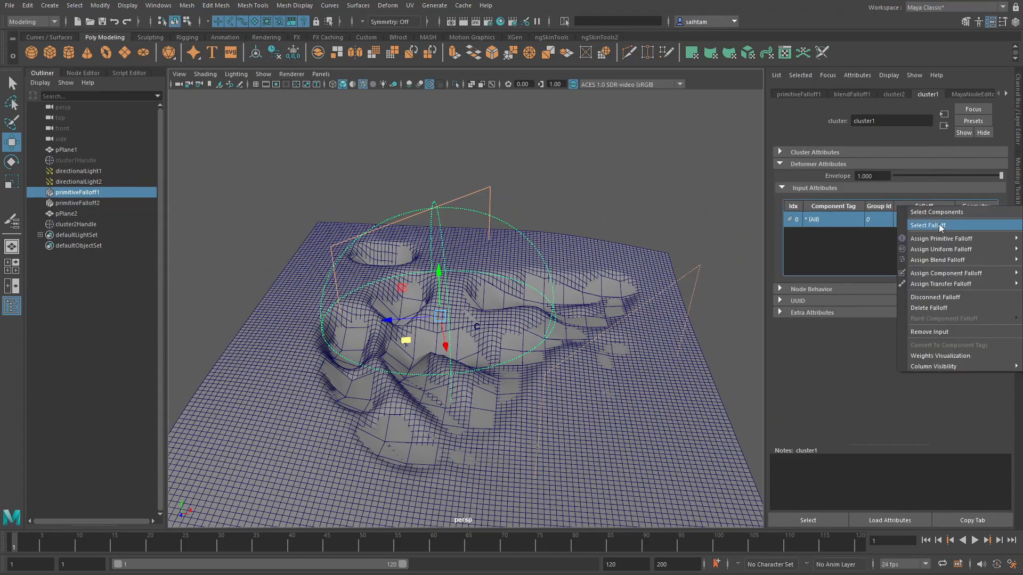
{"action": "left_click", "coordinate": [939, 224]}
{"action": "left_click", "coordinate": [971, 230]}
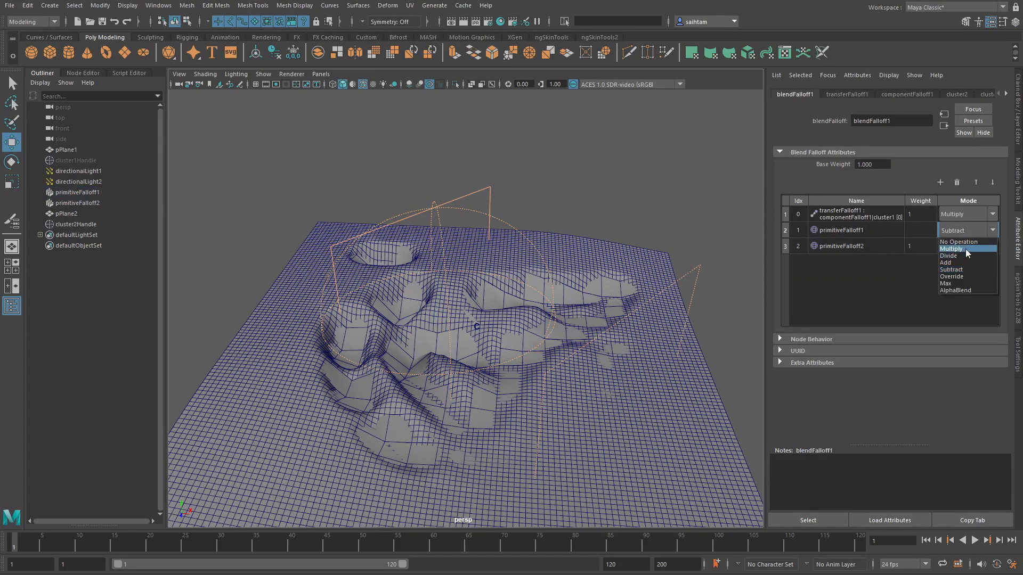
{"action": "left_click", "coordinate": [964, 249]}
- Scale up the spherical primitiveFalloff1 so that it encloses the deformed area of the planes
{"action": "left_click_drag", "start_coordinate": [586, 313], "coordinate": [536, 333], "text": "alt"}
{"action": "key", "text": "r"}
{"action": "left_click_drag", "start_coordinate": [466, 209], "coordinate": [483, 235]}
{"action": "left_click_drag", "start_coordinate": [506, 315], "coordinate": [551, 318], "text": "alt"}
{"action": "left_click_drag", "start_coordinate": [486, 337], "coordinate": [483, 300], "text": "alt"}
- Select primitiveFalloff2 and move it sideways across the planes
{"action": "key", "text": "q"}
{"action": "left_click_drag", "start_coordinate": [415, 227], "coordinate": [425, 262]}
{"action": "key", "text": "w"}
{"action": "left_click_drag", "start_coordinate": [427, 285], "coordinate": [571, 362], "text": "alt"}
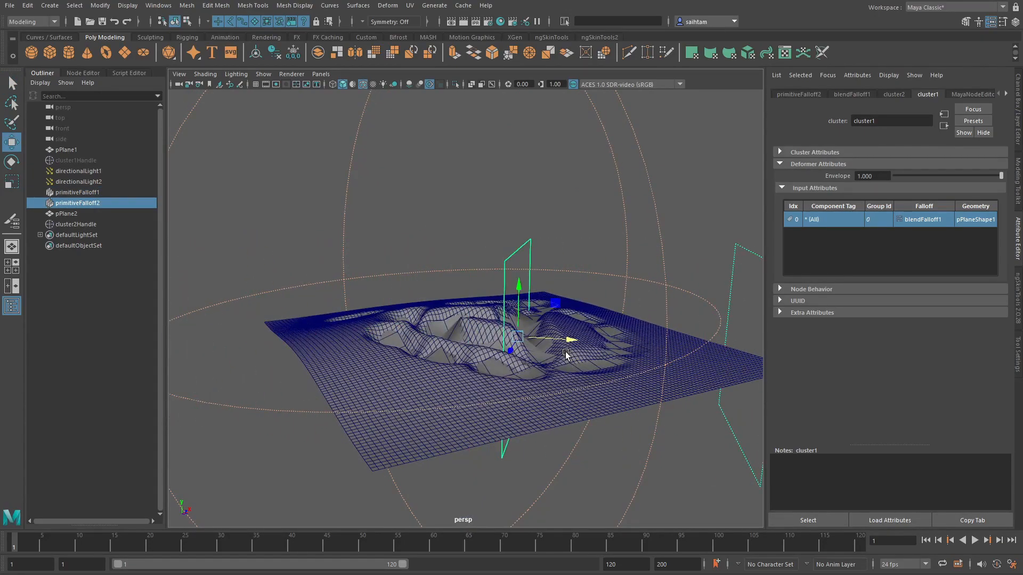
- Inspect cluster2Handle's deformer input and its available falloff options, and clear the selection
{"action": "left_click", "coordinate": [76, 224]}
{"action": "left_click_drag", "start_coordinate": [383, 250], "coordinate": [415, 271], "text": "alt"}
{"action": "left_click", "coordinate": [463, 221]}
{"action": "left_click", "coordinate": [75, 229]}
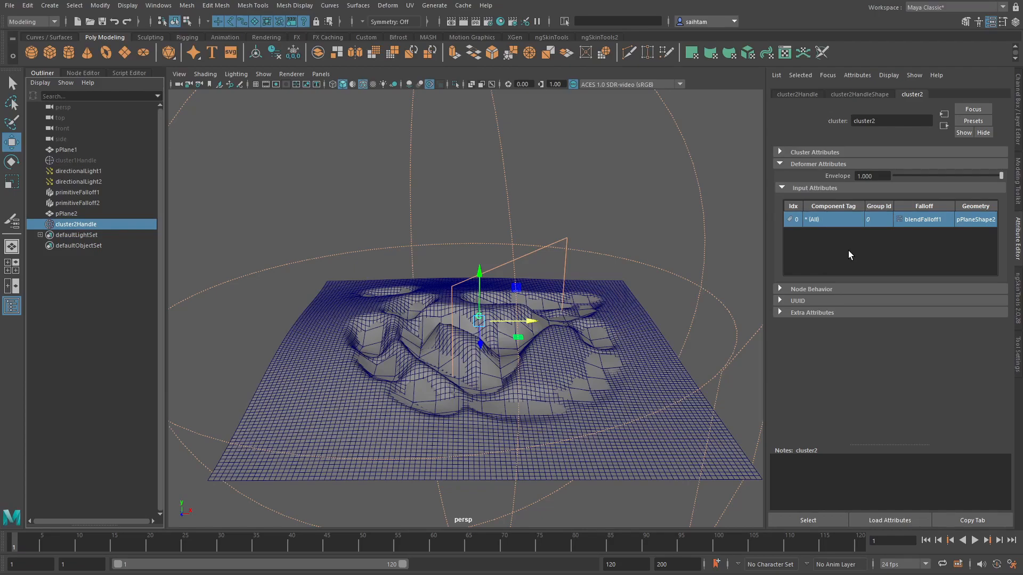
{"action": "right_click", "coordinate": [925, 219]}
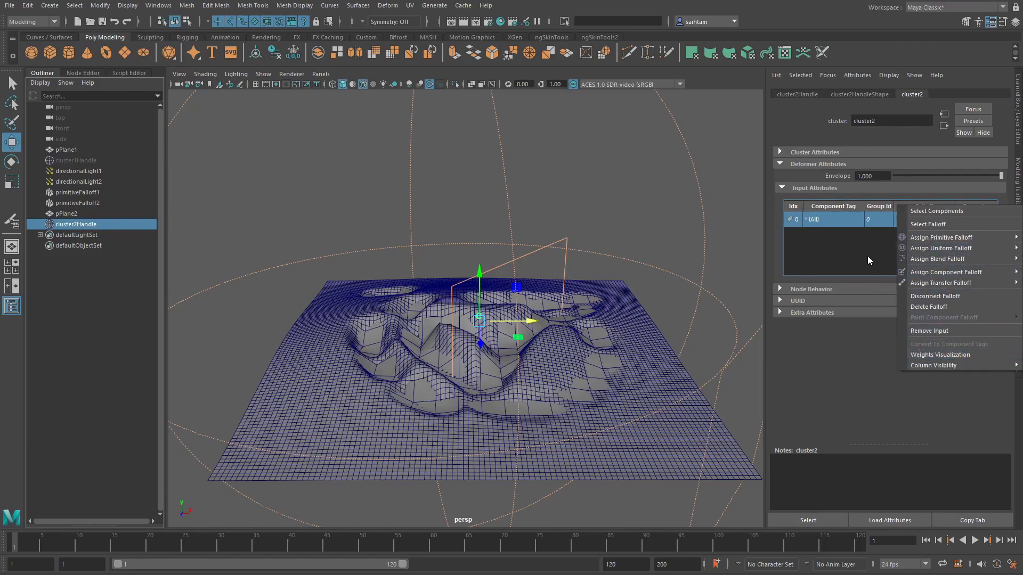
{"action": "left_click", "coordinate": [864, 247]}
{"action": "left_click_drag", "start_coordinate": [597, 264], "coordinate": [562, 241], "text": "alt"}
{"action": "left_click", "coordinate": [574, 207]}
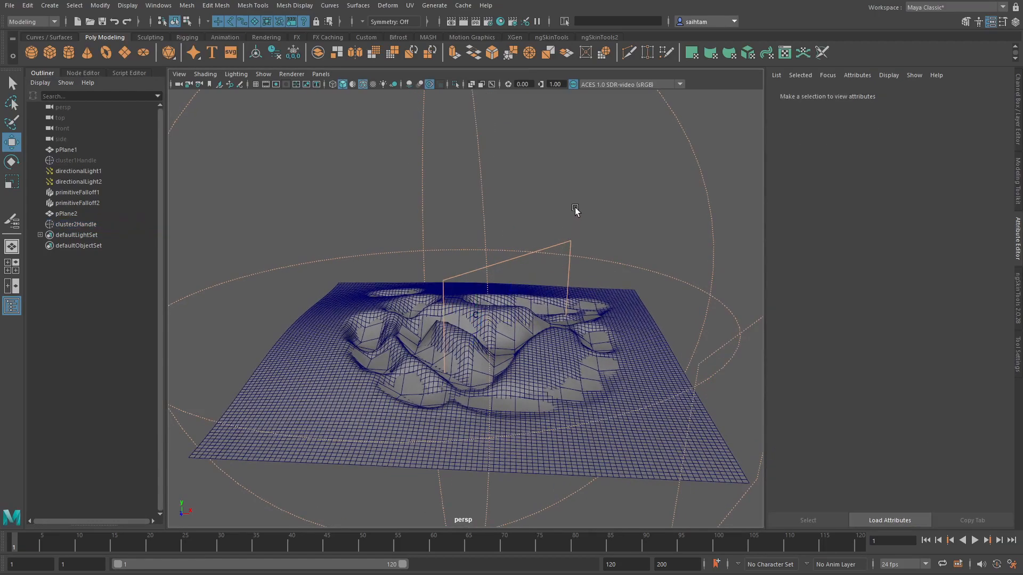